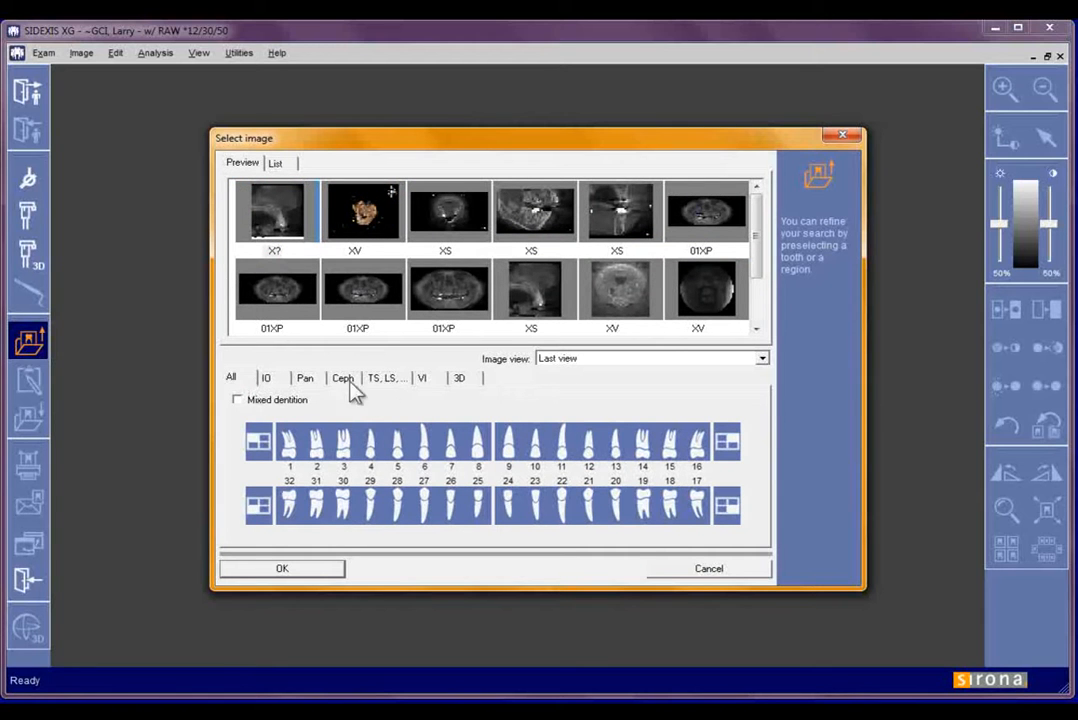
- List the images belonging to the 3D exposure "3D-Scan 08:41:22" by type, date and short description
{"action": "left_click", "coordinate": [464, 380]}
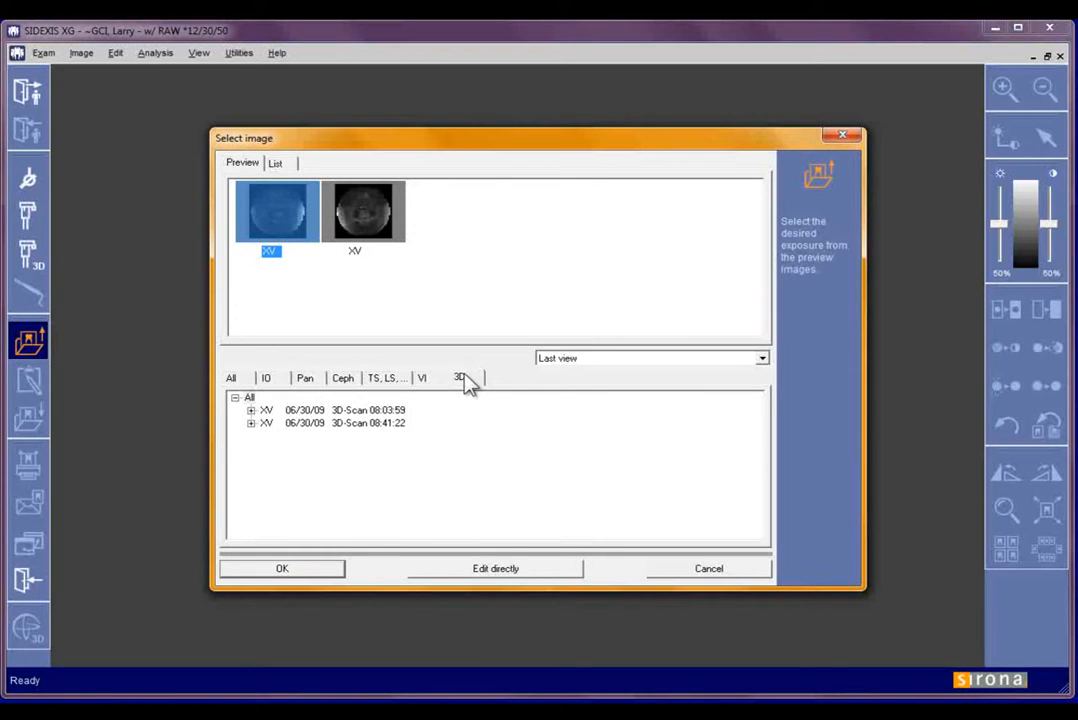
{"action": "left_click", "coordinate": [317, 424]}
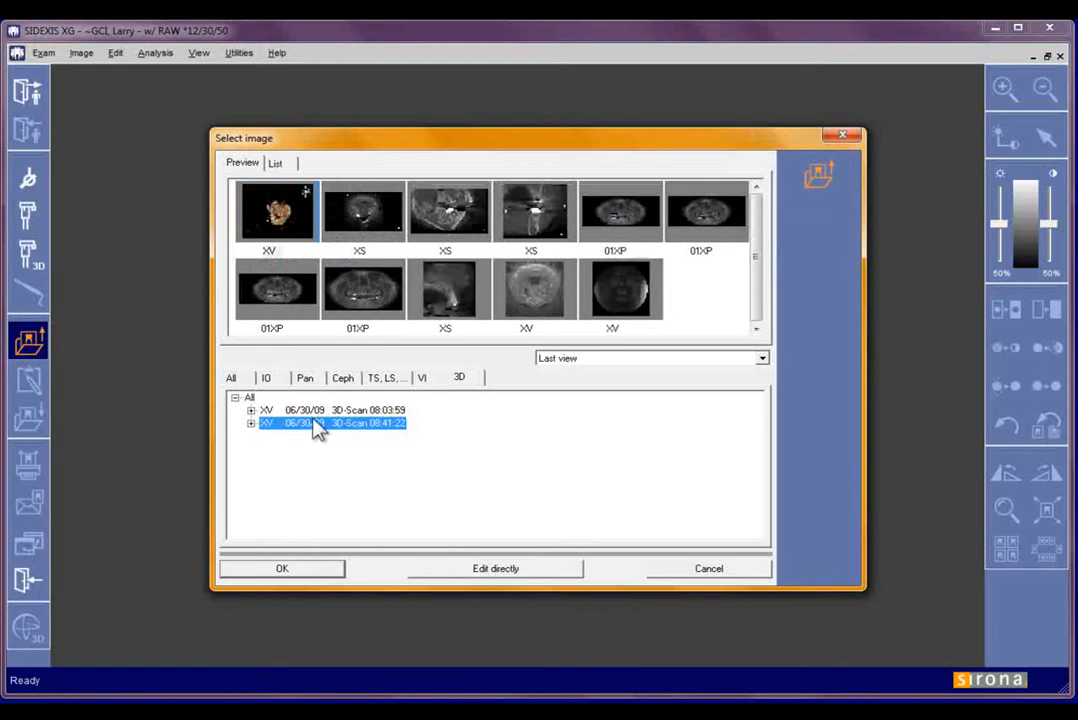
{"action": "left_click", "coordinate": [276, 164]}
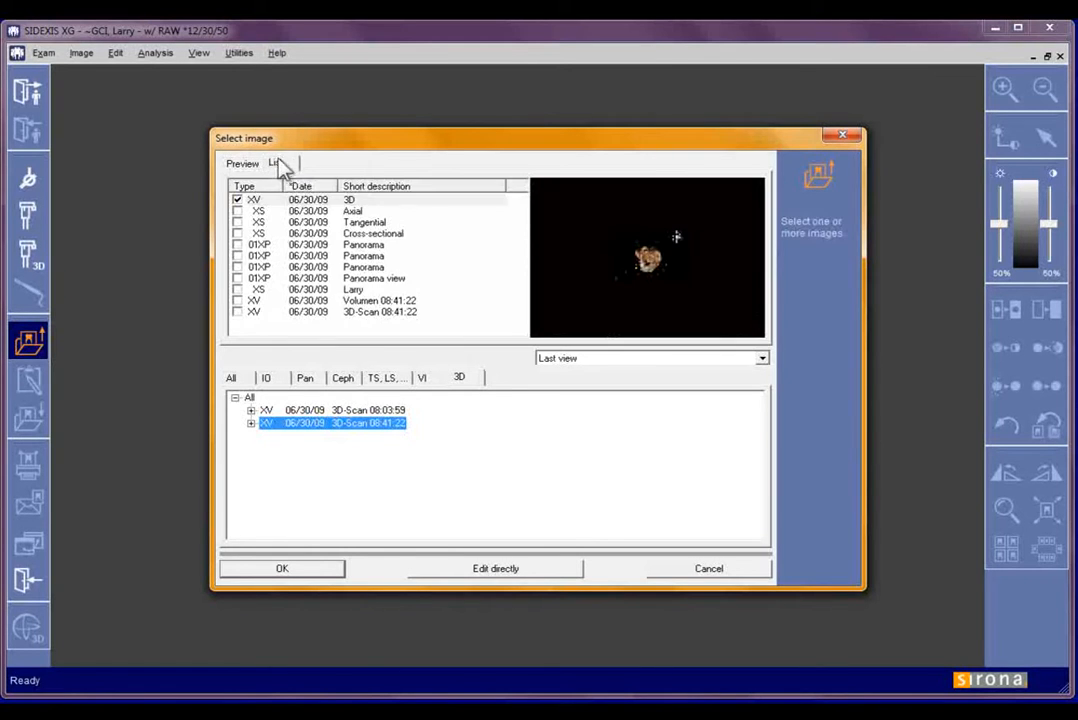
- Deselect the Volumen and 3D-Scan 08:41:22 images and open the first Panorama image in the list instead
{"action": "left_click", "coordinate": [263, 246]}
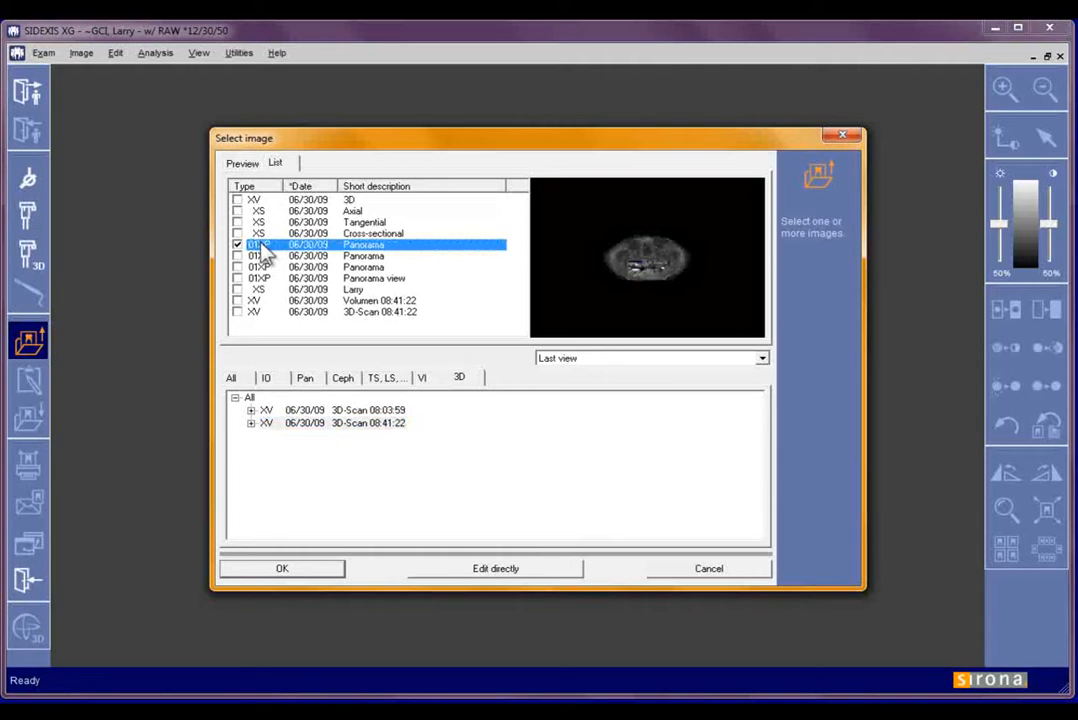
{"action": "left_click", "coordinate": [258, 312]}
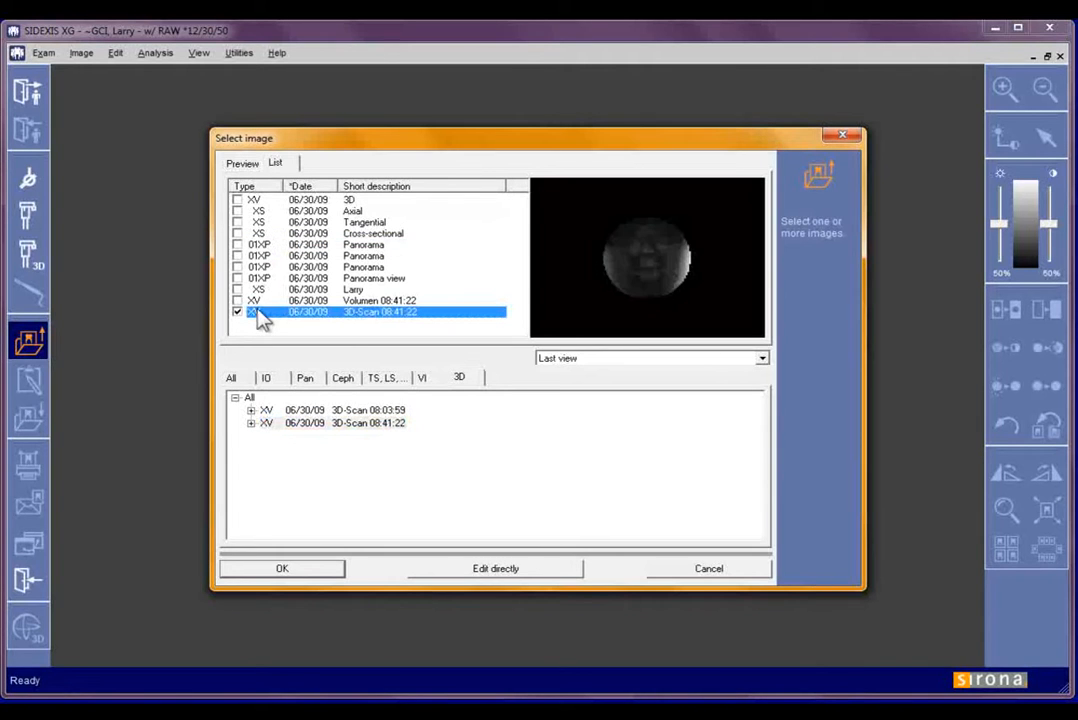
{"action": "left_click", "coordinate": [240, 301]}
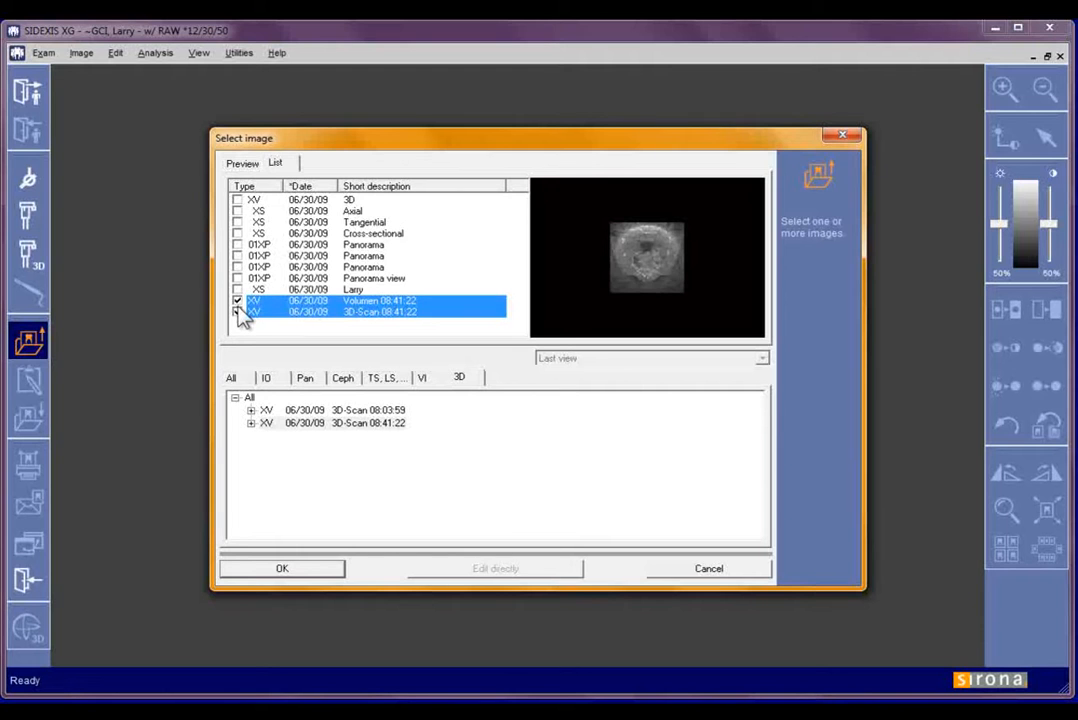
{"action": "left_click", "coordinate": [240, 312]}
{"action": "left_click", "coordinate": [240, 301]}
{"action": "left_click", "coordinate": [252, 244]}
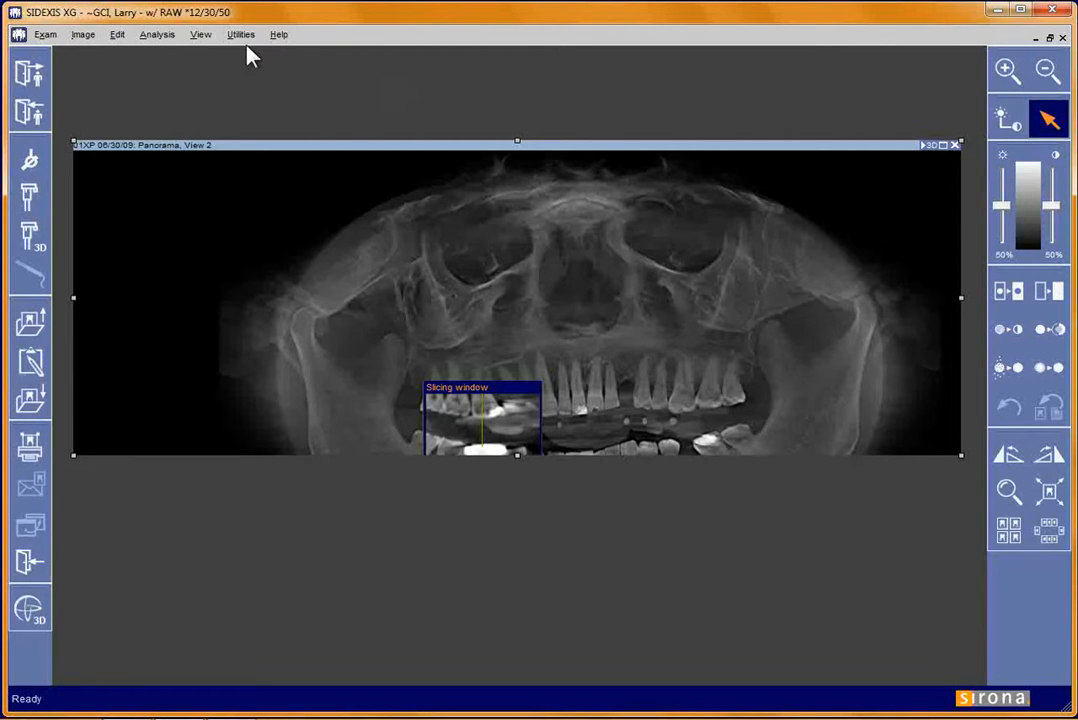
- Launch the GALAXIS / GALILEOS Implant viewer for the opened panorama
{"action": "left_click", "coordinate": [200, 40]}
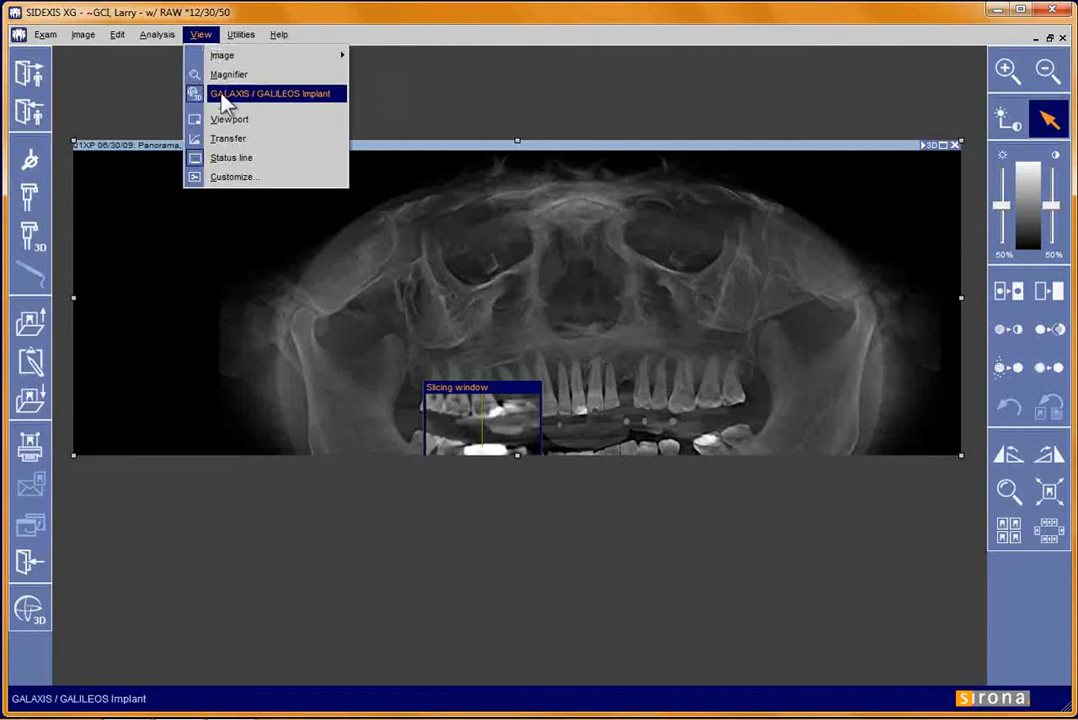
{"action": "left_click", "coordinate": [28, 612]}
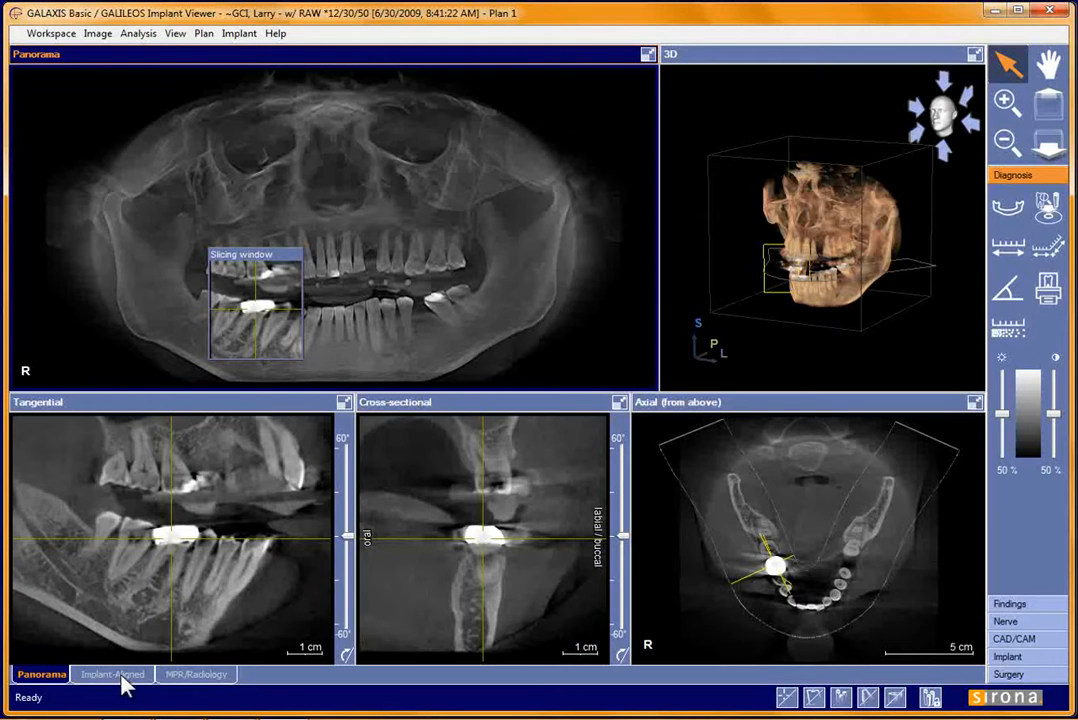
- View the Implant-Aligned and MPR/Radiology workspaces, and return to the Panorama workspace
{"action": "left_click", "coordinate": [118, 675]}
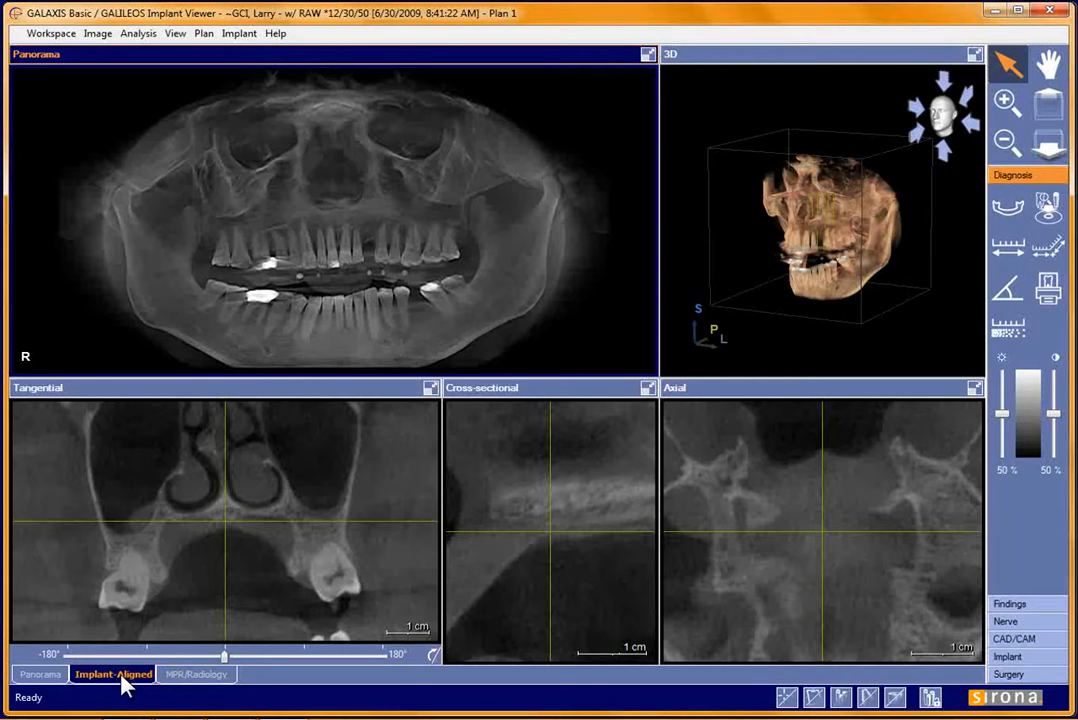
{"action": "left_click", "coordinate": [185, 680]}
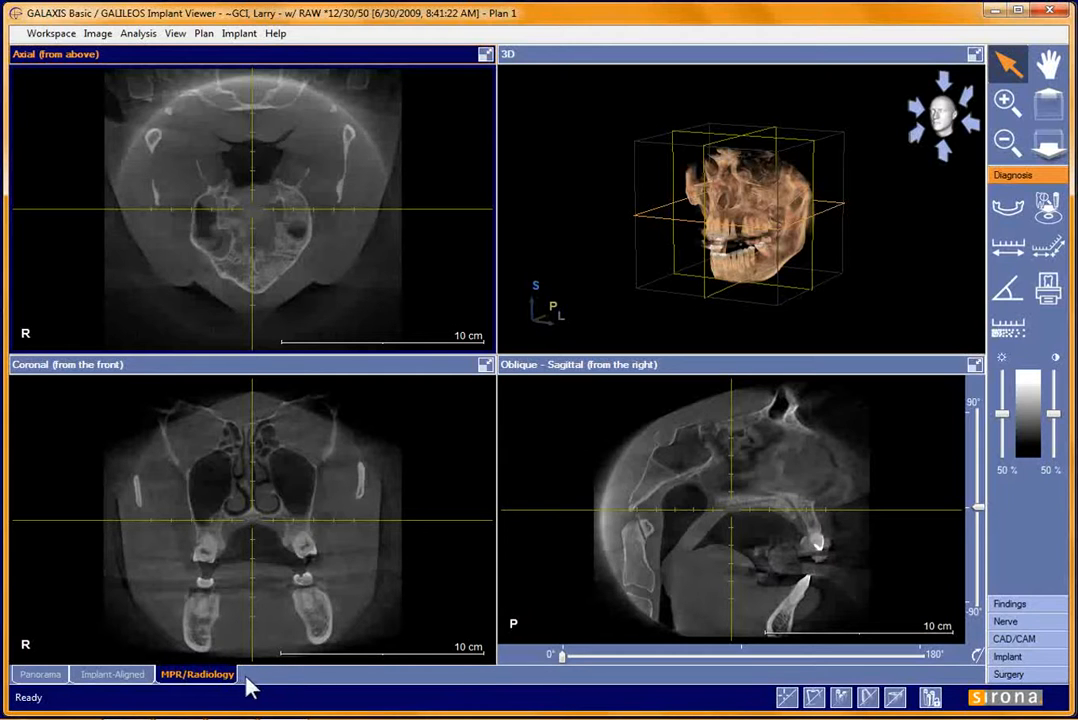
{"action": "left_click", "coordinate": [40, 676]}
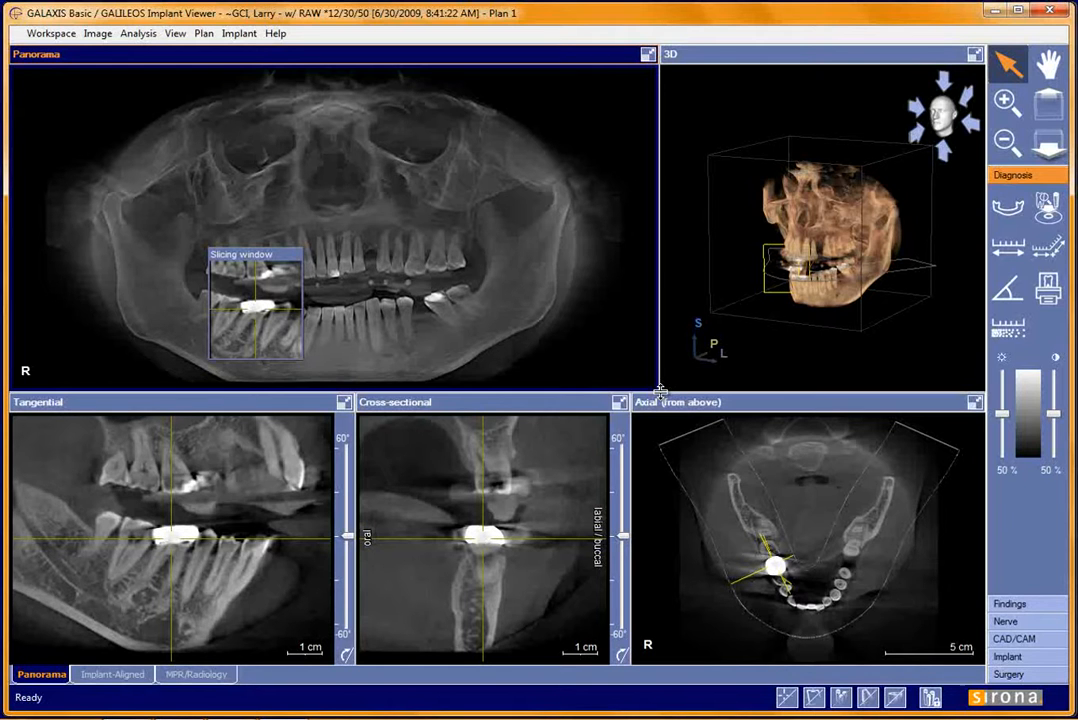
- Resize the view panes, inspect the cross-sectional view at full size and back, and rotate the 3D skull
{"action": "left_click_drag", "start_coordinate": [659, 390], "coordinate": [713, 321]}
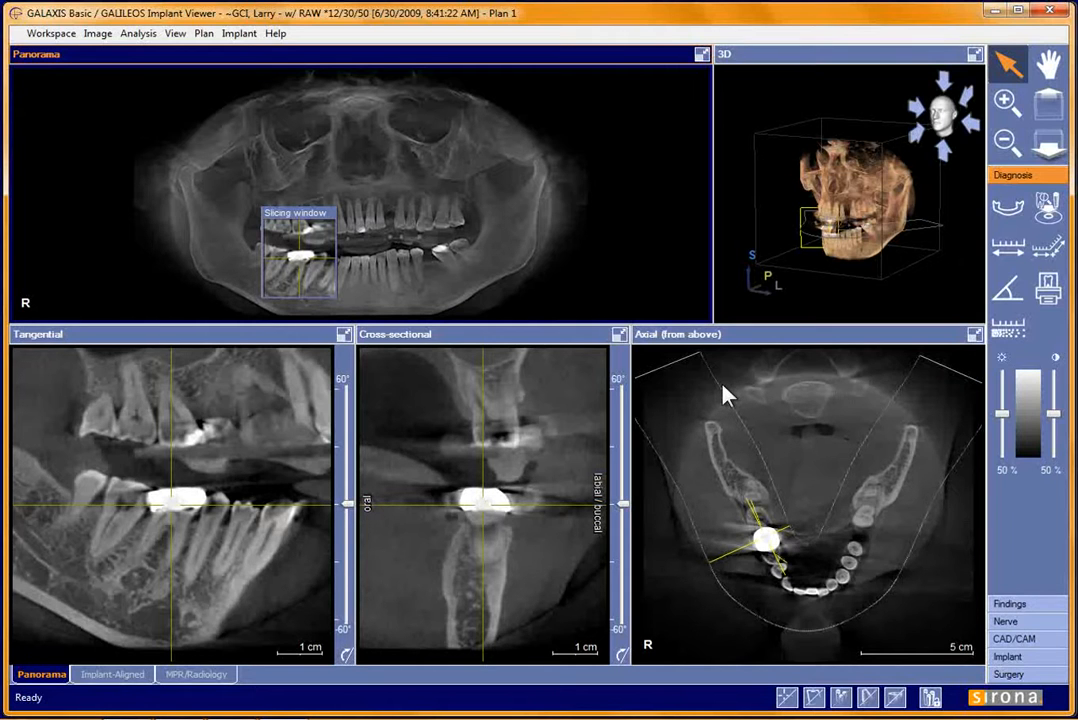
{"action": "left_click", "coordinate": [619, 338]}
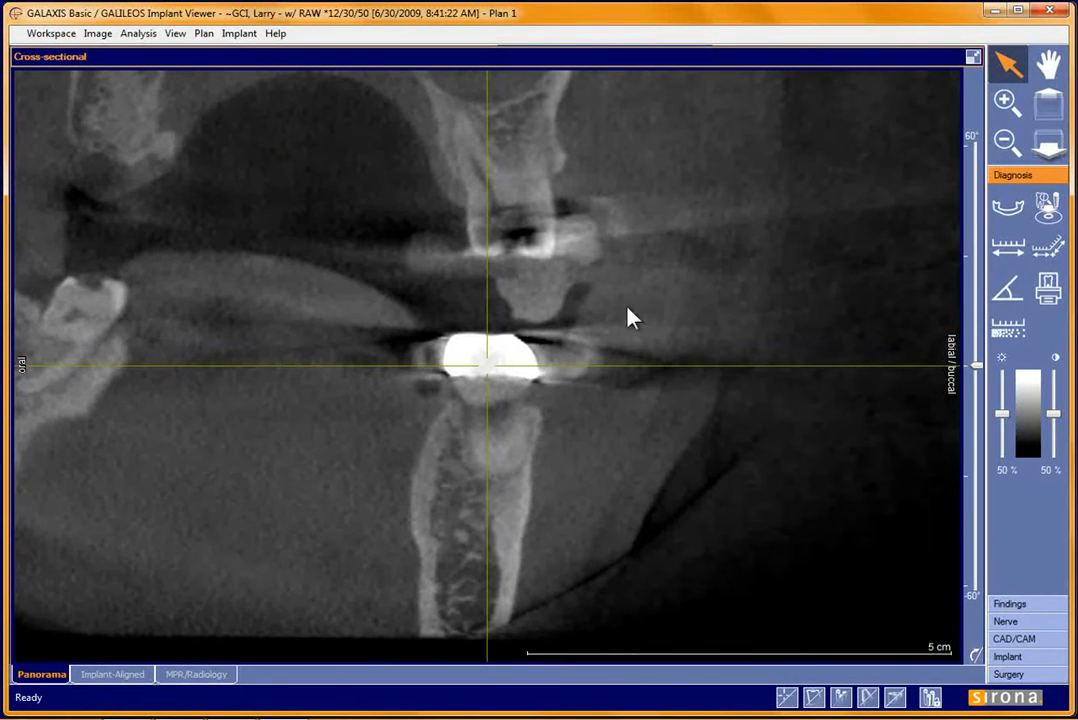
{"action": "left_click", "coordinate": [972, 58]}
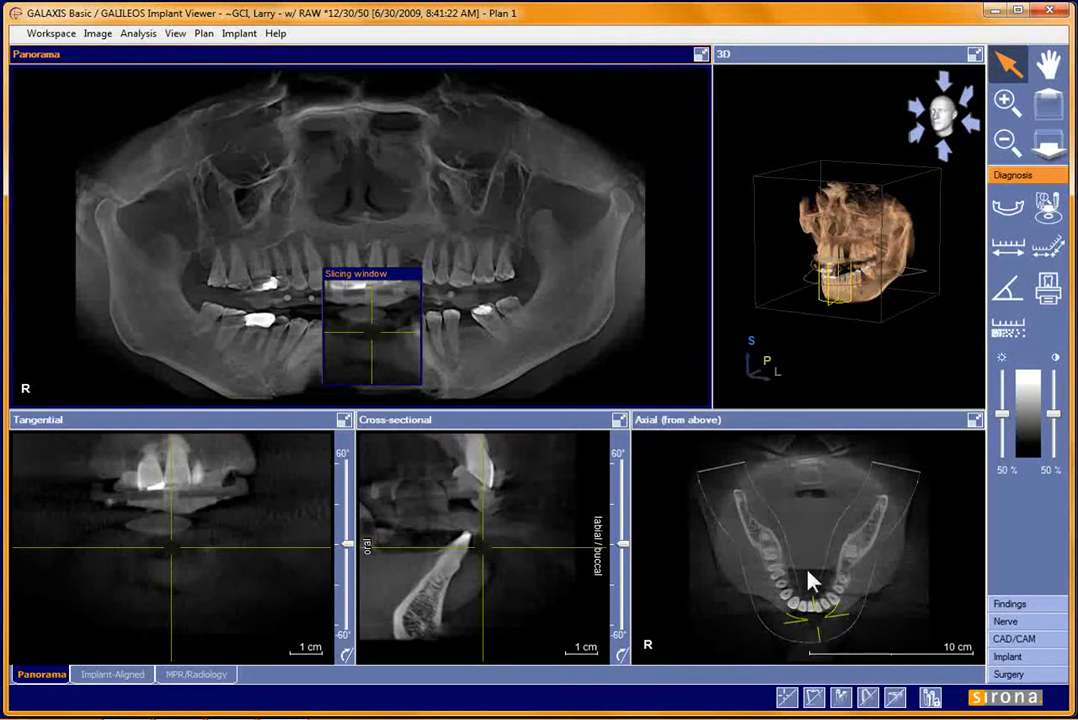
{"action": "left_click_drag", "start_coordinate": [888, 314], "coordinate": [855, 300]}
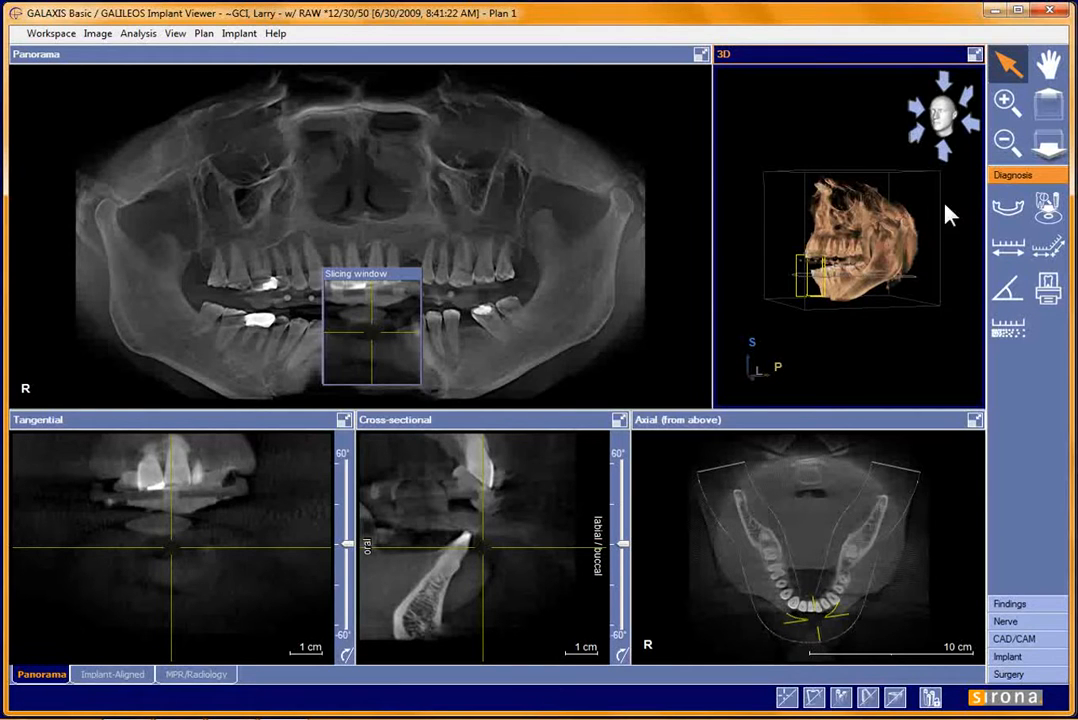
- Start a new panorama and travel the axial slice down into the mandible near the mental foramen
{"action": "left_click", "coordinate": [1010, 216]}
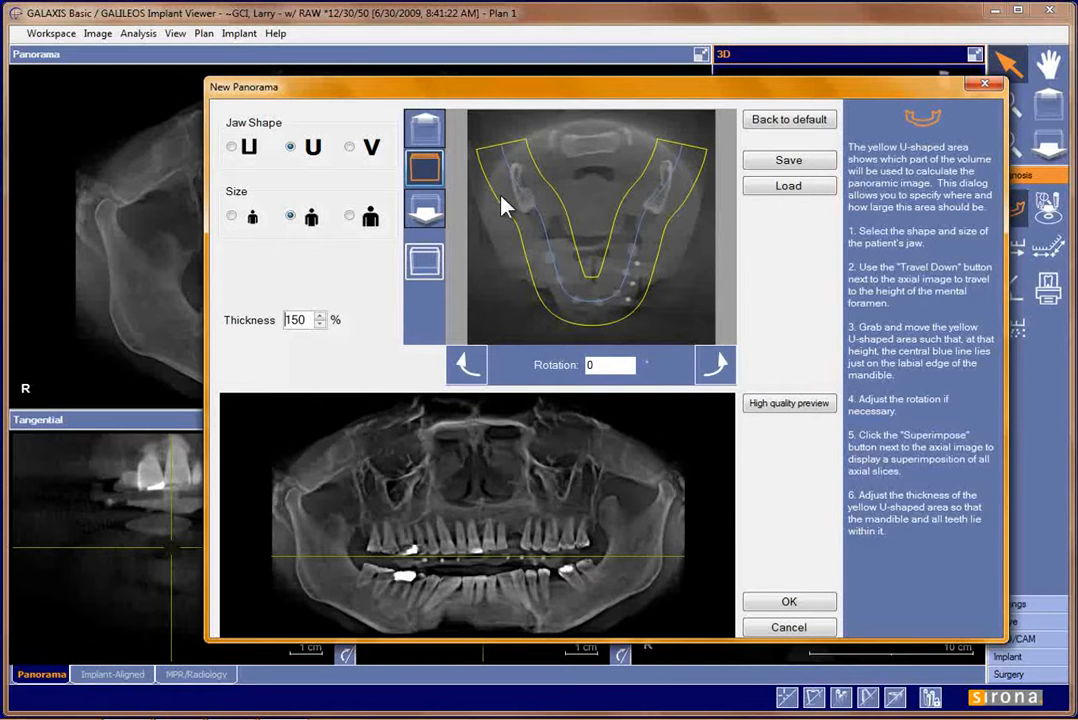
{"action": "left_click", "coordinate": [431, 214]}
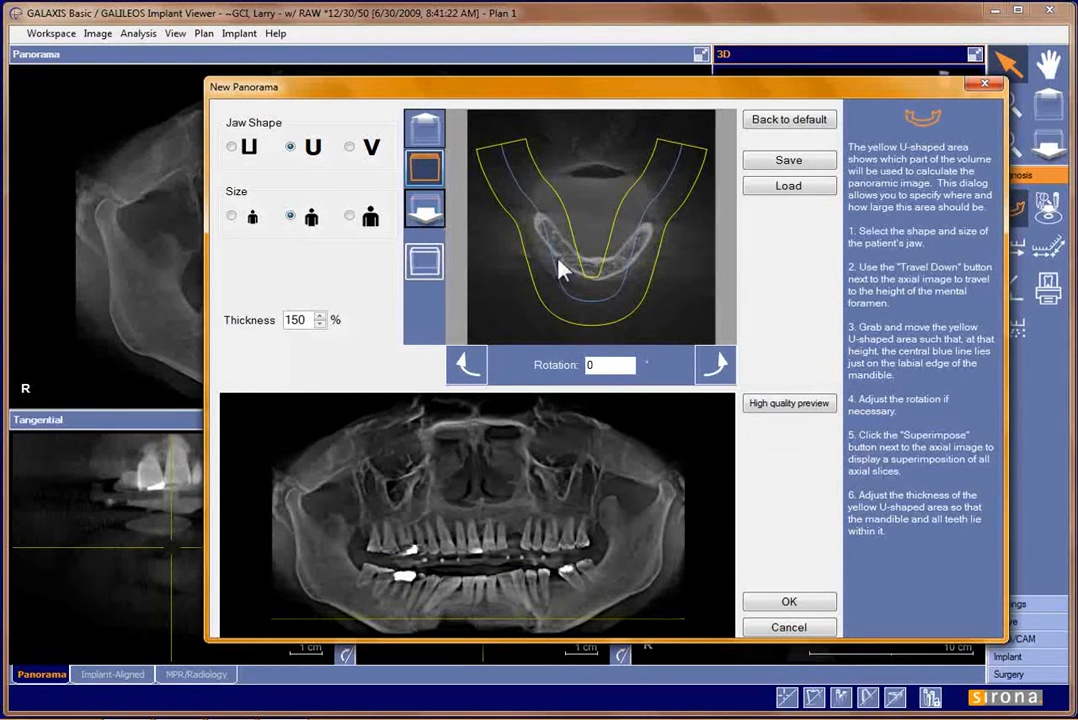
{"action": "left_click", "coordinate": [432, 131]}
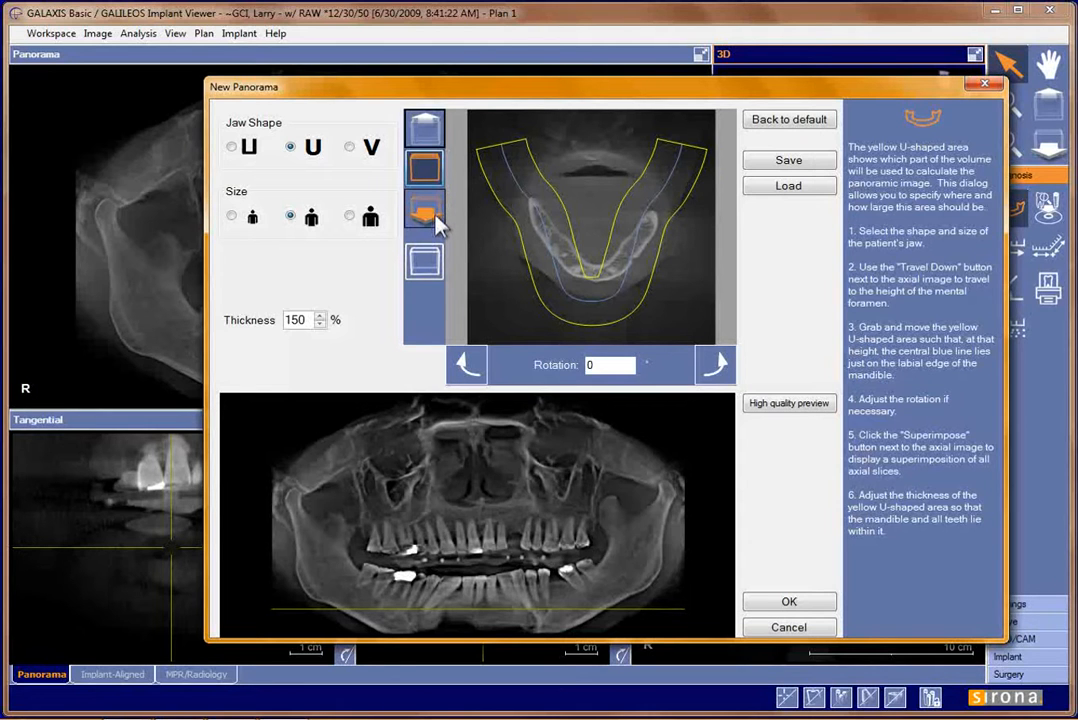
{"action": "left_click", "coordinate": [422, 136]}
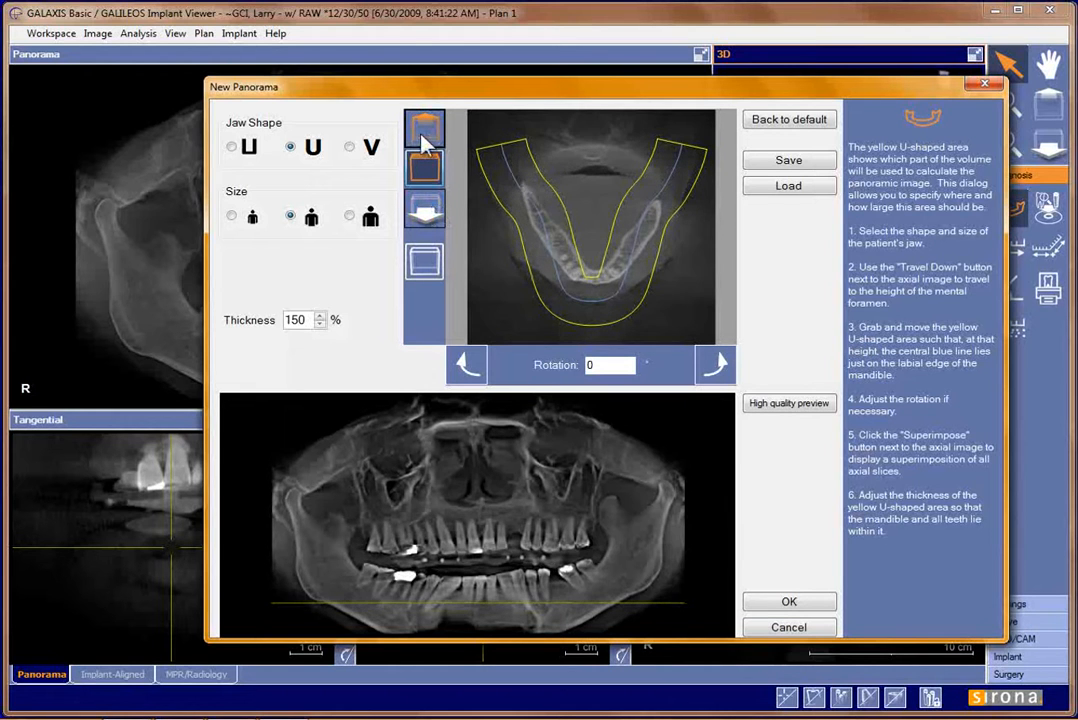
{"action": "left_click", "coordinate": [424, 212]}
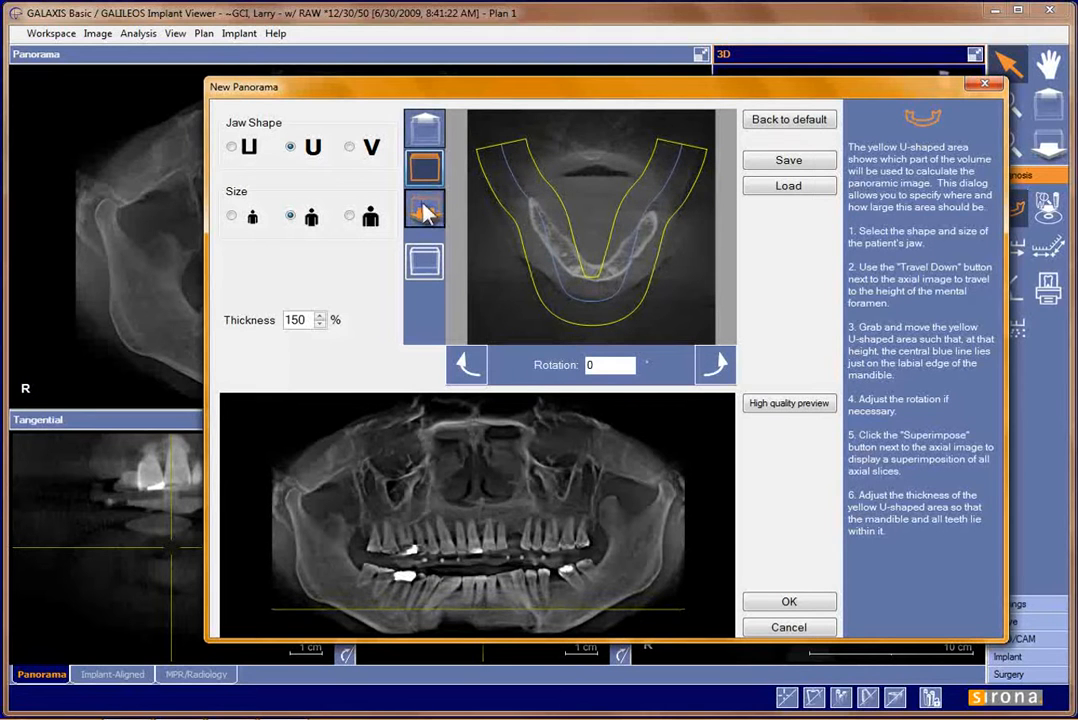
- Set the jaw size to large and fine-tune the axial slice height around the mental foramen
{"action": "left_click", "coordinate": [424, 212]}
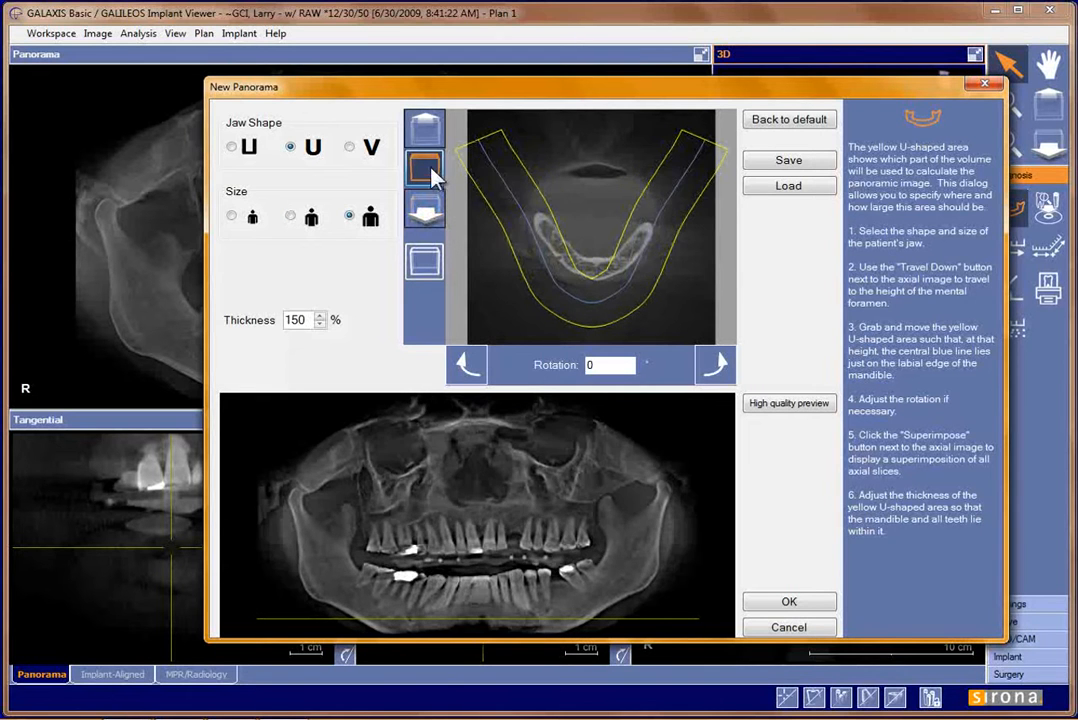
{"action": "left_click", "coordinate": [433, 135]}
{"action": "left_click", "coordinate": [433, 135]}
{"action": "left_click", "coordinate": [433, 135]}
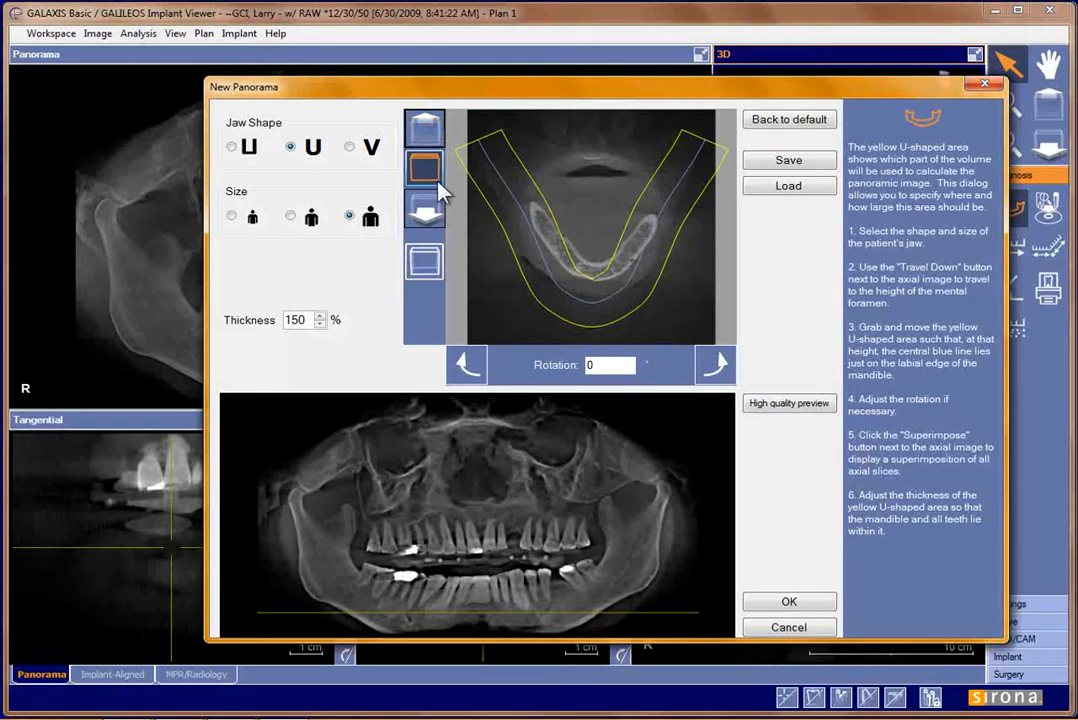
{"action": "left_click", "coordinate": [430, 213]}
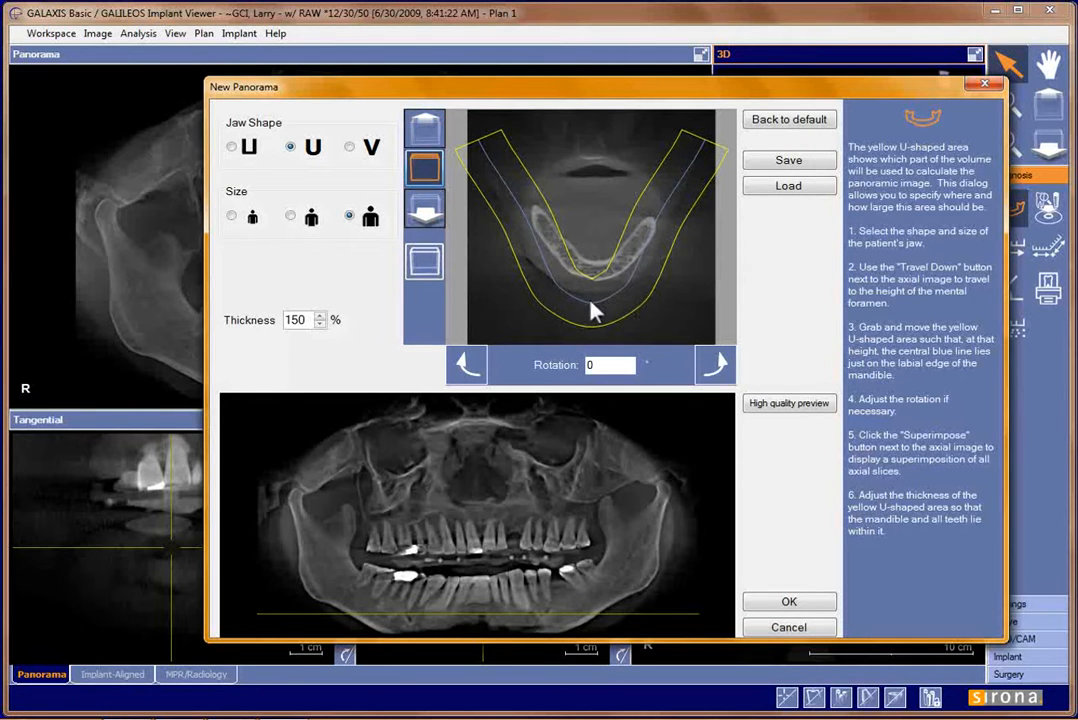
- Move the yellow U-shaped area so its central blue line lies on the labial edge of the mandible
{"action": "left_click_drag", "start_coordinate": [591, 301], "coordinate": [597, 280]}
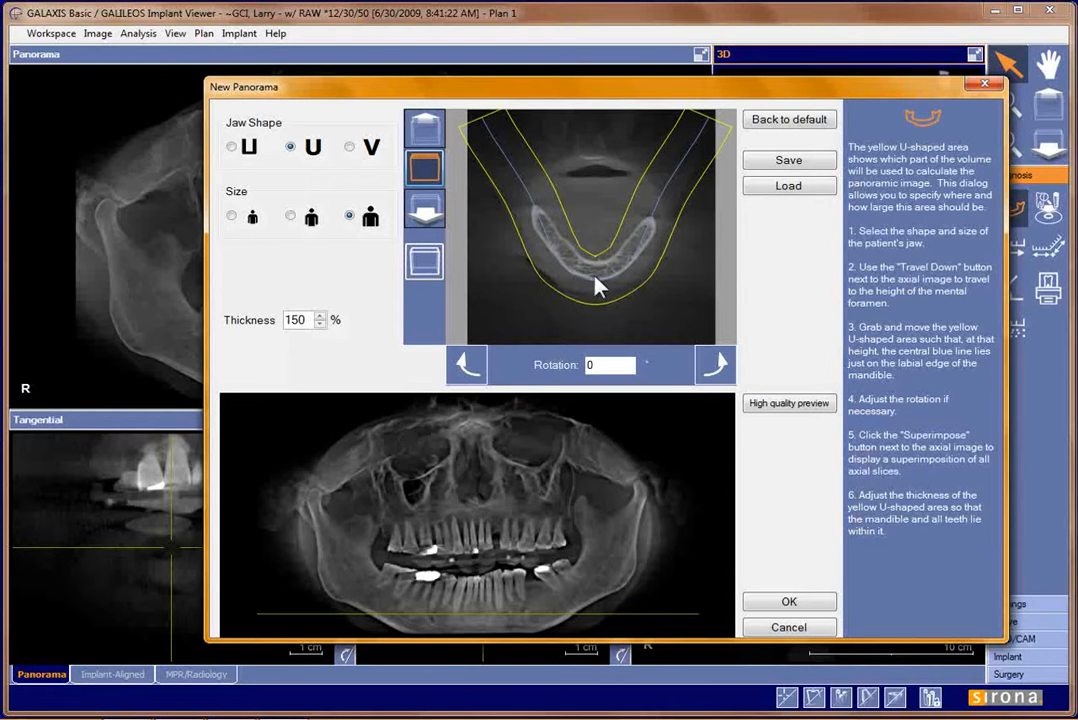
{"action": "left_click_drag", "start_coordinate": [597, 287], "coordinate": [593, 294]}
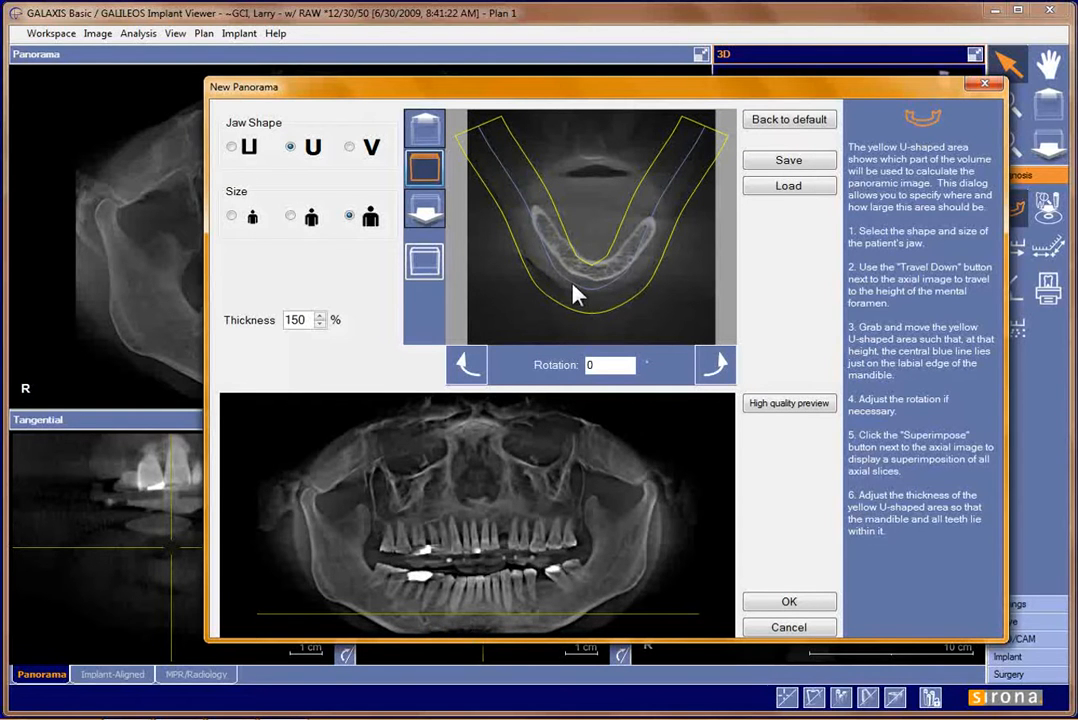
{"action": "left_click_drag", "start_coordinate": [577, 292], "coordinate": [582, 286]}
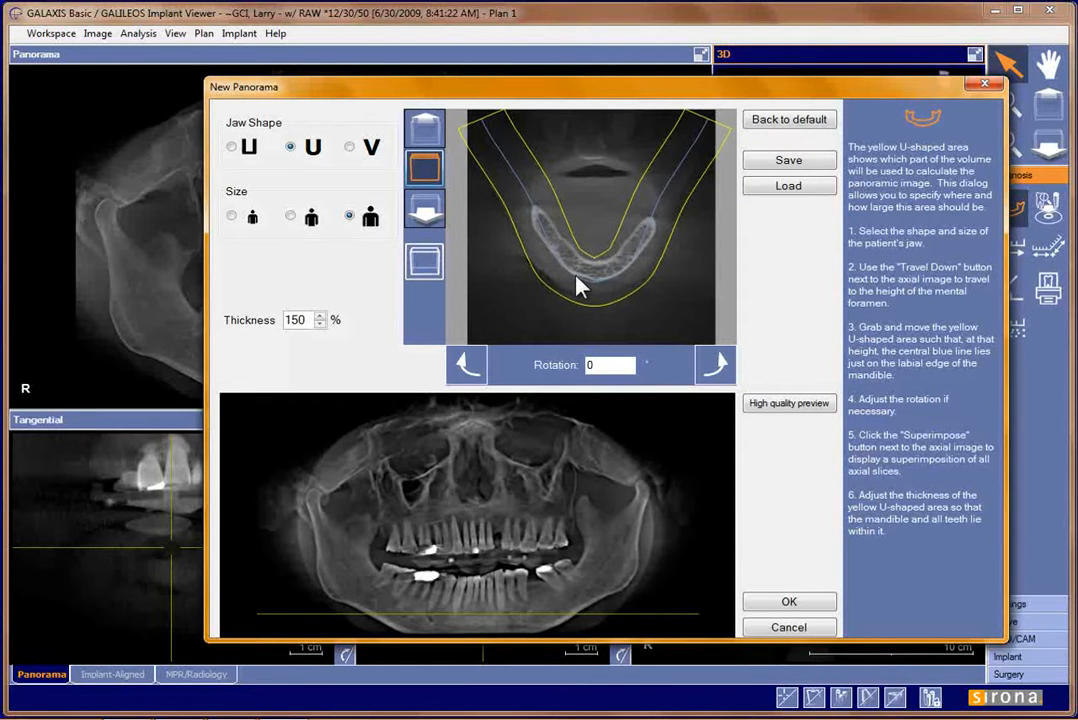
- Travel the axial slice up to the lower teeth and shift the U-shaped area slightly forward over the arch
{"action": "left_click", "coordinate": [424, 209]}
{"action": "left_click", "coordinate": [424, 127]}
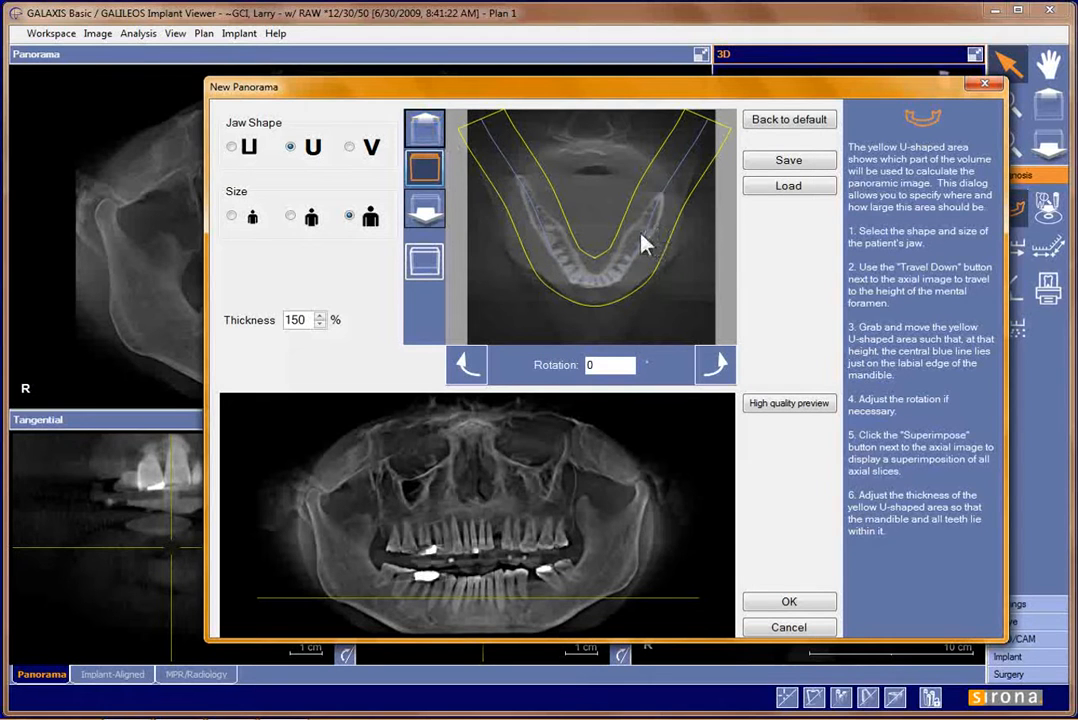
{"action": "left_click", "coordinate": [430, 134]}
{"action": "left_click", "coordinate": [430, 134]}
{"action": "left_click", "coordinate": [430, 134]}
{"action": "left_click", "coordinate": [430, 134]}
{"action": "left_click", "coordinate": [430, 128]}
{"action": "left_click", "coordinate": [430, 128]}
{"action": "left_click", "coordinate": [430, 128]}
{"action": "left_click", "coordinate": [430, 130]}
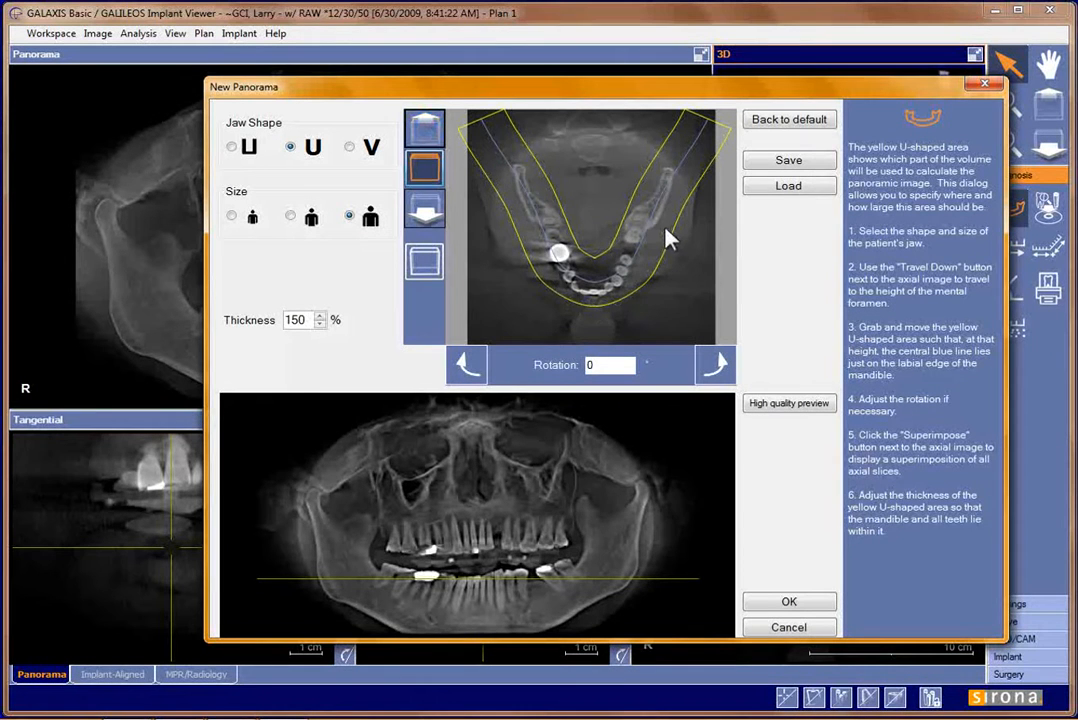
{"action": "left_click_drag", "start_coordinate": [597, 291], "coordinate": [597, 297]}
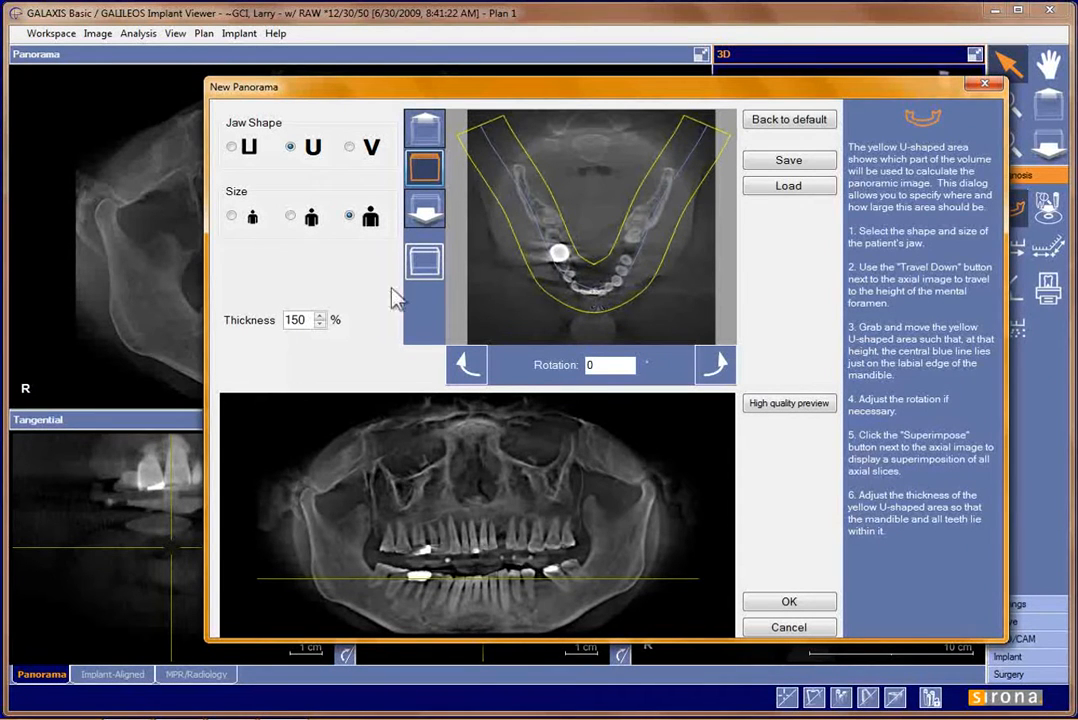
- Compare the medium and large jaw sizes, keep medium, and nudge the U-shaped area forward to follow the lower teeth
{"action": "left_click", "coordinate": [290, 217]}
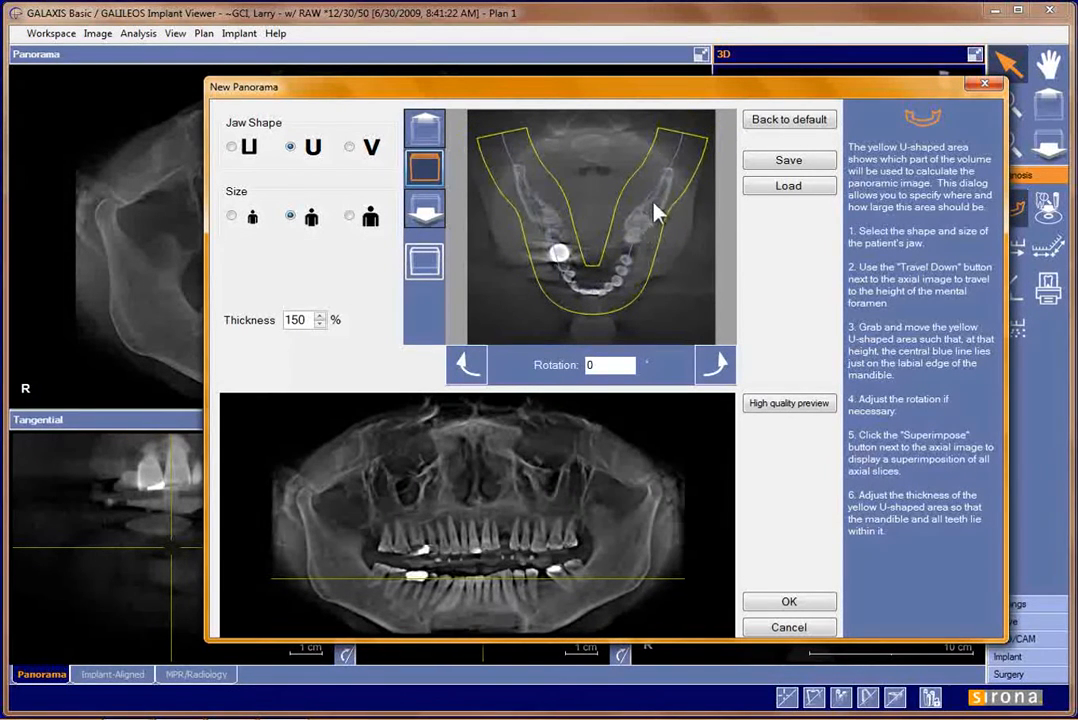
{"action": "left_click", "coordinate": [349, 217]}
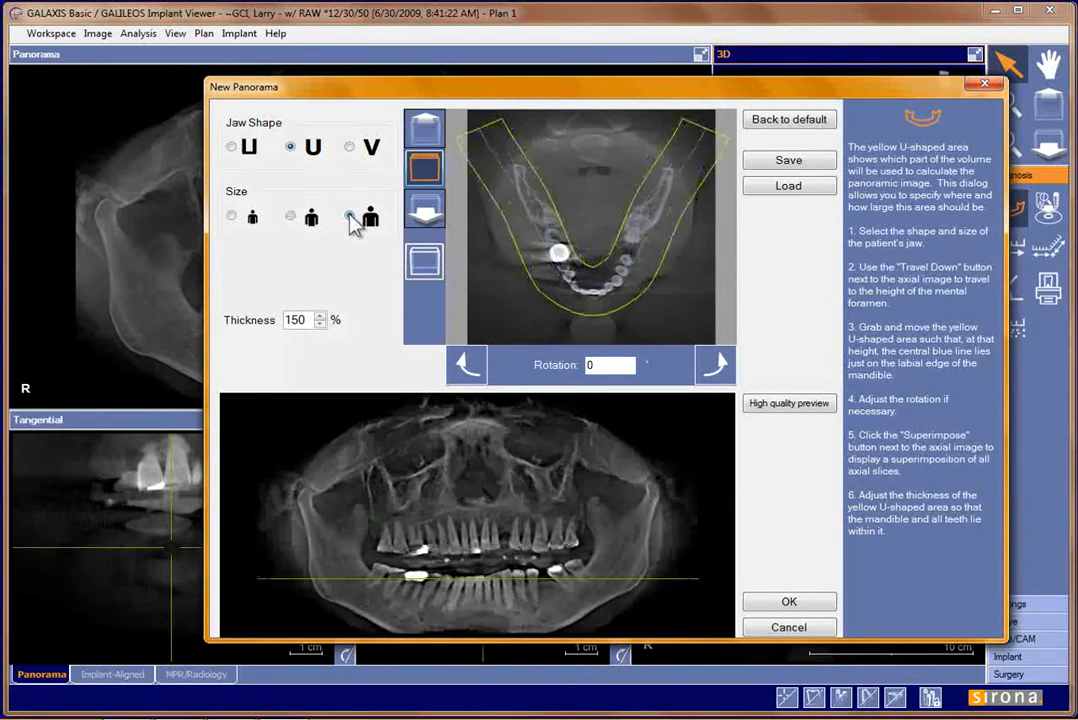
{"action": "left_click", "coordinate": [292, 218]}
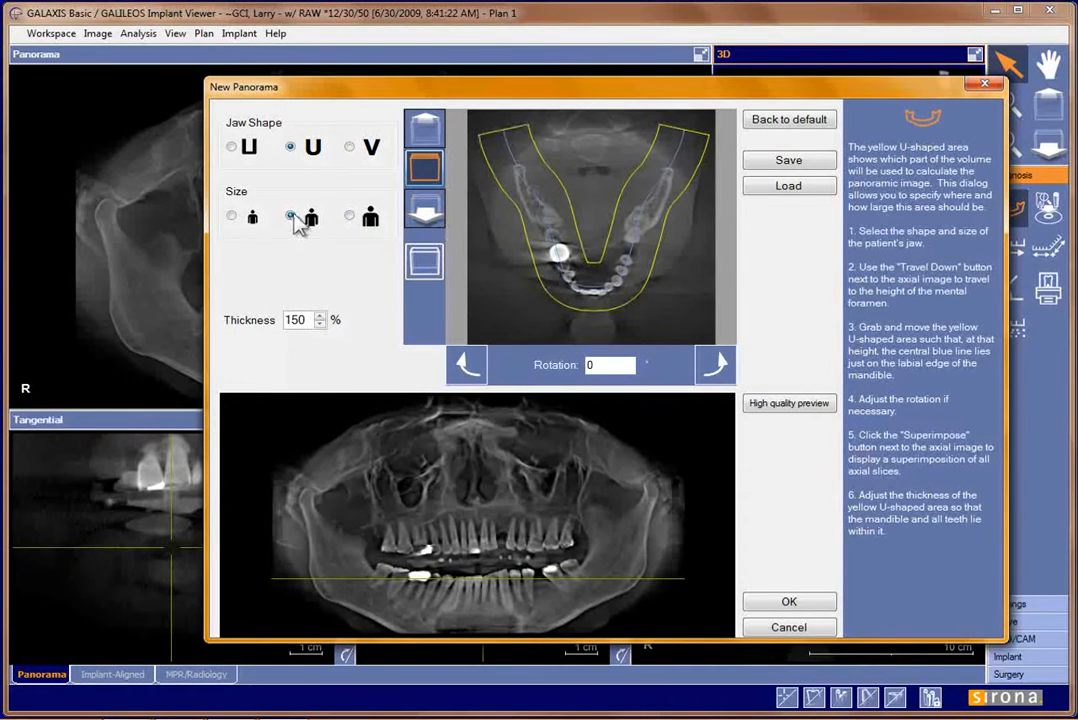
{"action": "left_click_drag", "start_coordinate": [591, 288], "coordinate": [591, 293]}
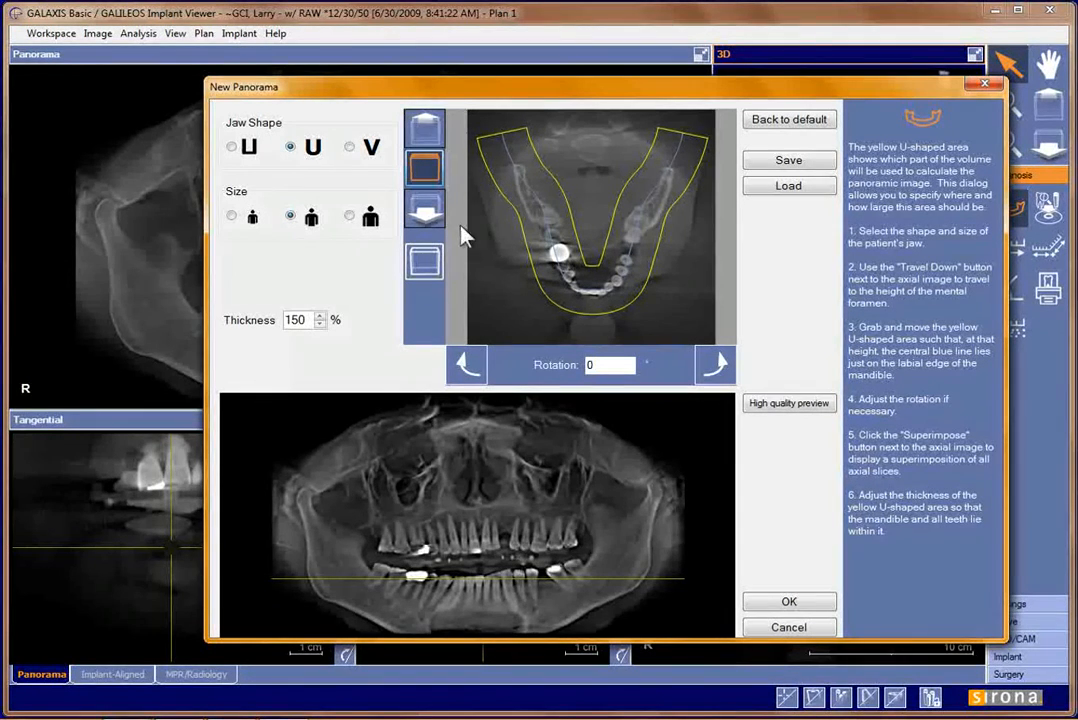
{"action": "left_click", "coordinate": [424, 130]}
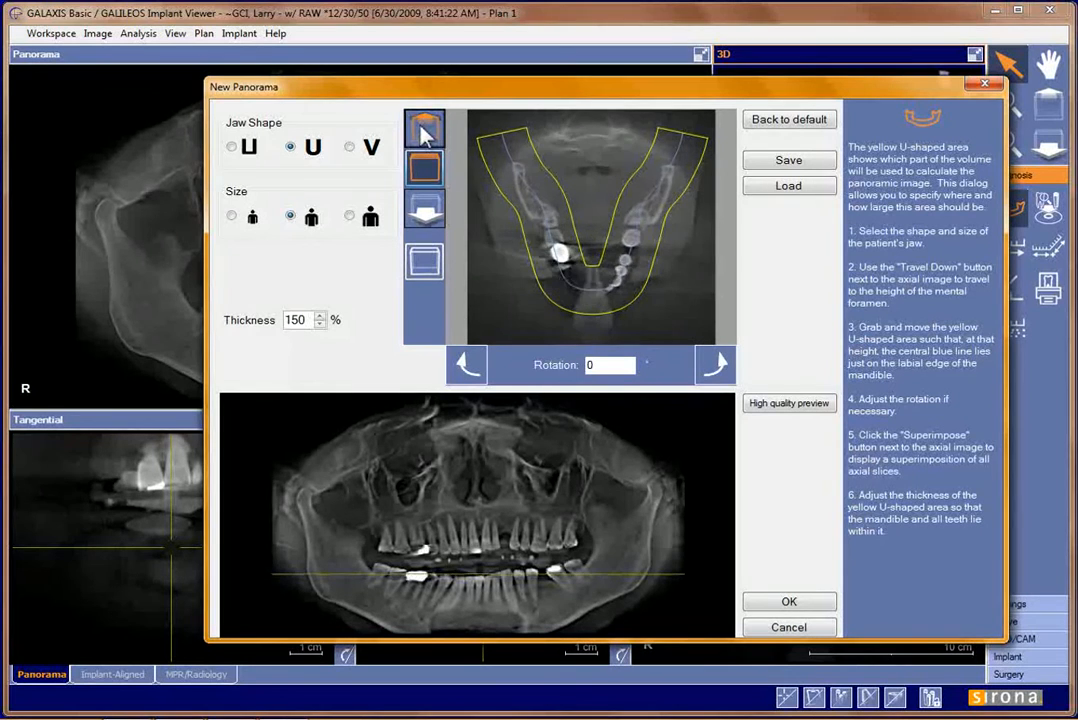
- Travel the axial slice up from the lower teeth to the level of the upper teeth
{"action": "left_click", "coordinate": [424, 130]}
{"action": "left_click", "coordinate": [424, 135]}
{"action": "left_click", "coordinate": [424, 135]}
{"action": "left_click", "coordinate": [424, 135]}
{"action": "left_click", "coordinate": [424, 135]}
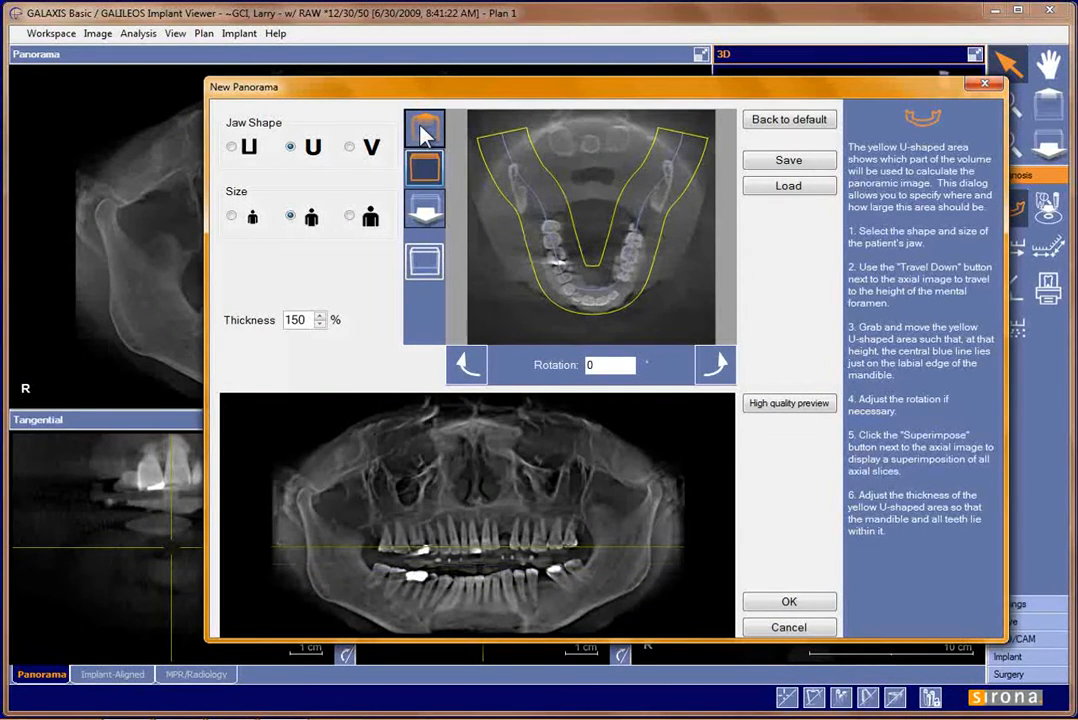
- Try rotating the U-shaped area to -1° and 1° to compare its alignment with the upper arch
{"action": "left_click", "coordinate": [468, 368]}
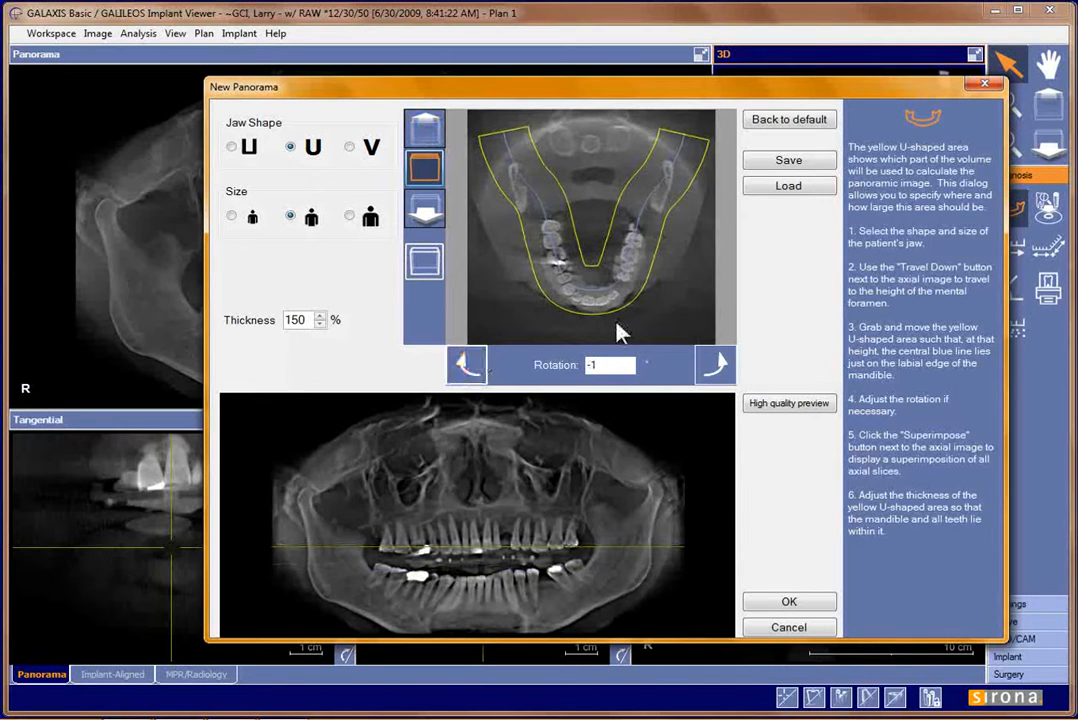
{"action": "left_click", "coordinate": [716, 368]}
{"action": "left_click", "coordinate": [716, 368]}
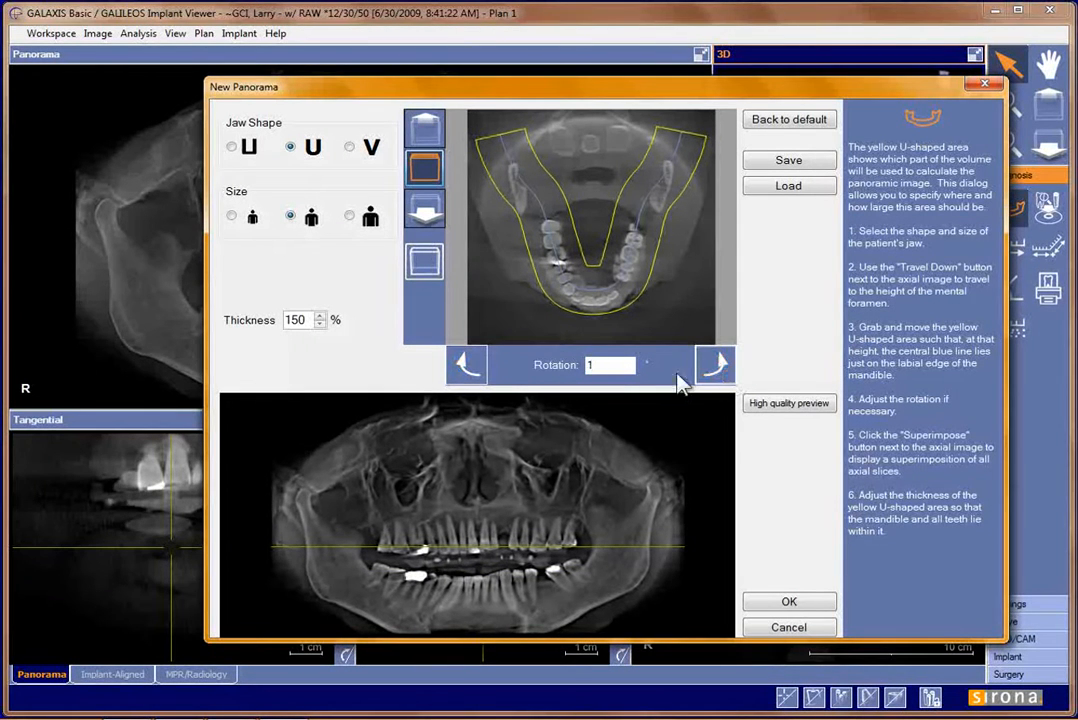
- Travel the axial slice up and down around the upper tooth crowns to check the U-shaped area's fit
{"action": "left_click", "coordinate": [422, 130]}
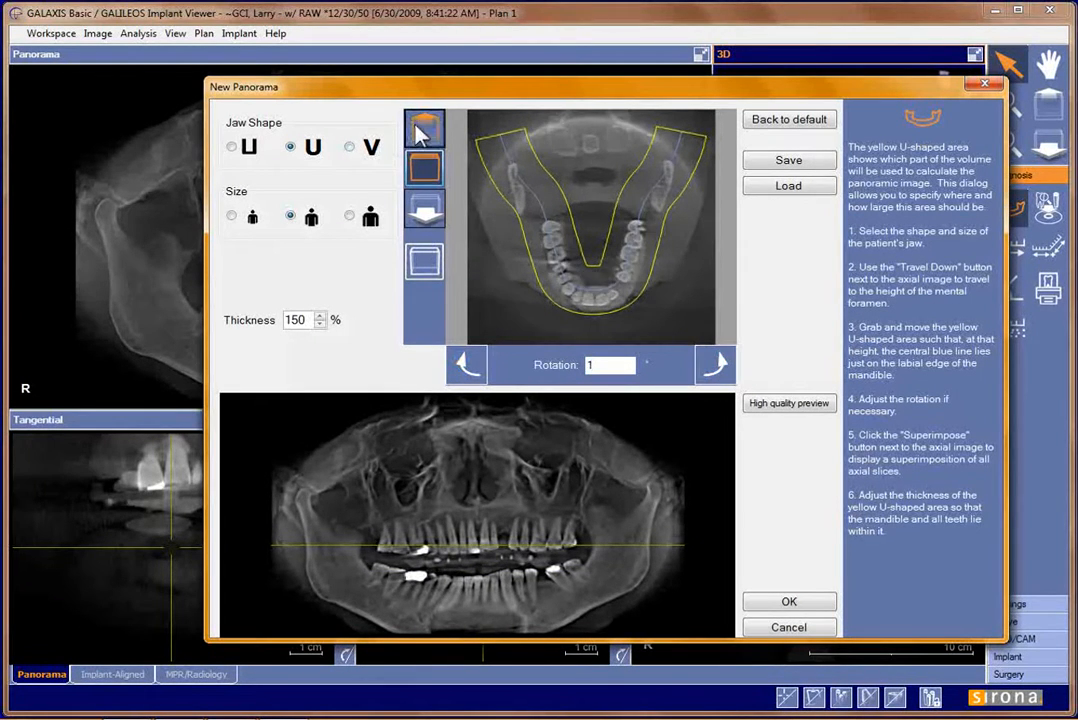
{"action": "left_click", "coordinate": [420, 134]}
{"action": "left_click", "coordinate": [425, 212]}
{"action": "left_click", "coordinate": [425, 214]}
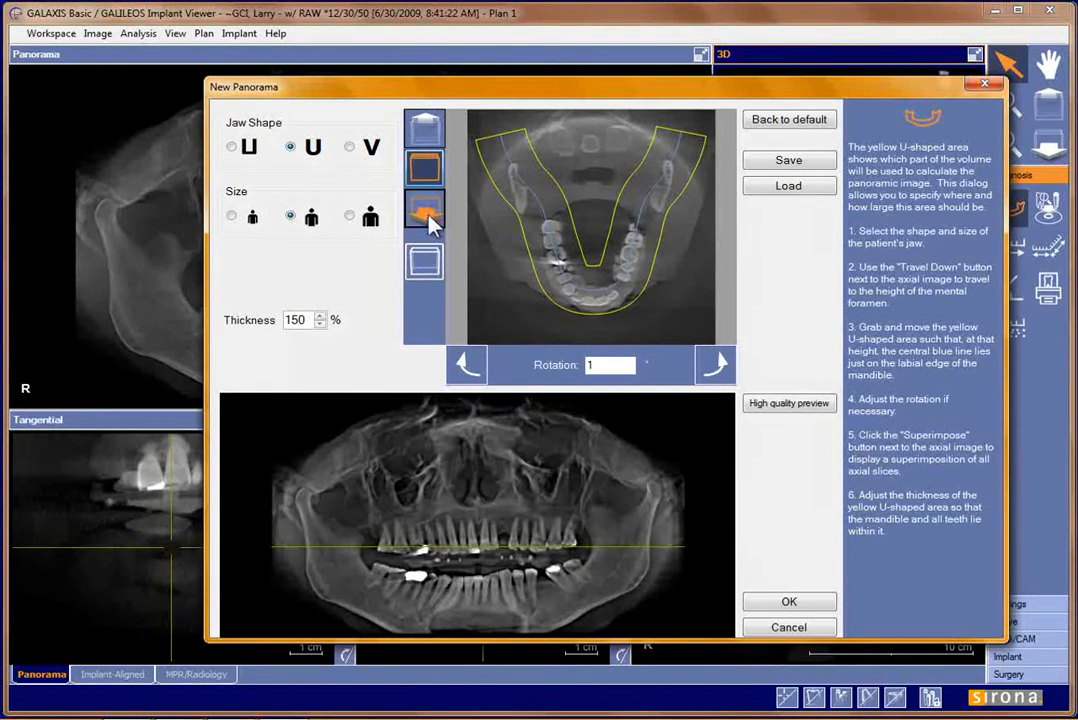
{"action": "left_click", "coordinate": [429, 210]}
{"action": "left_click", "coordinate": [429, 213]}
{"action": "left_click", "coordinate": [429, 215]}
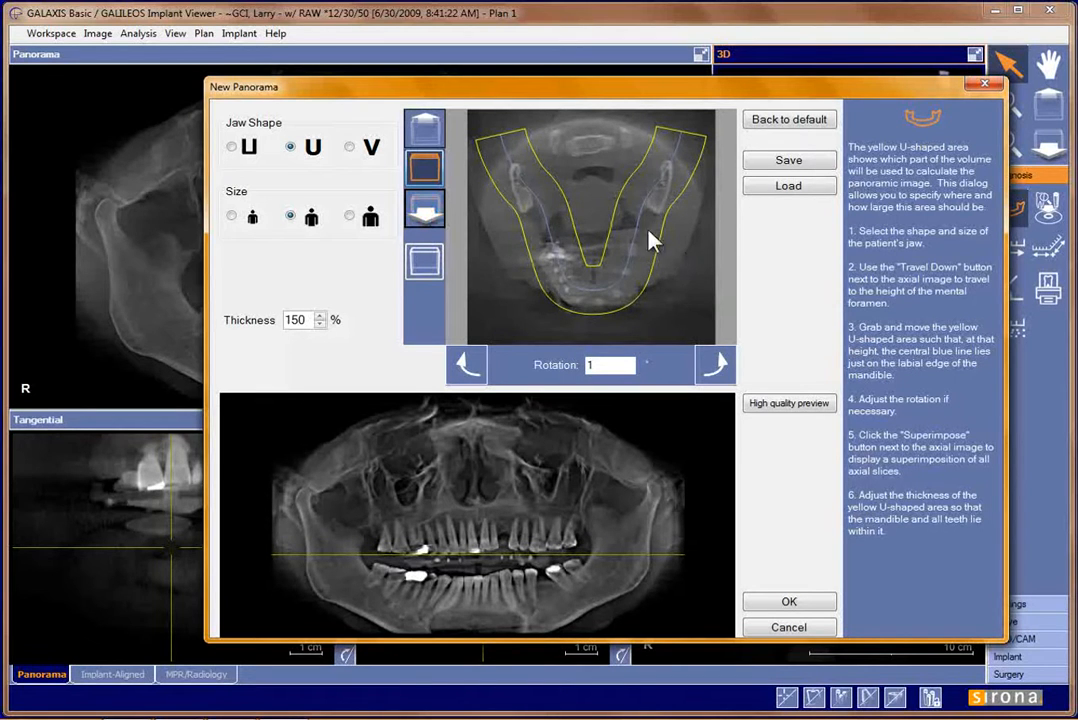
- Shift the U-shaped area slightly forward over the upper front teeth and set its rotation to 0°
{"action": "left_click_drag", "start_coordinate": [629, 233], "coordinate": [626, 322]}
{"action": "left_click", "coordinate": [425, 128]}
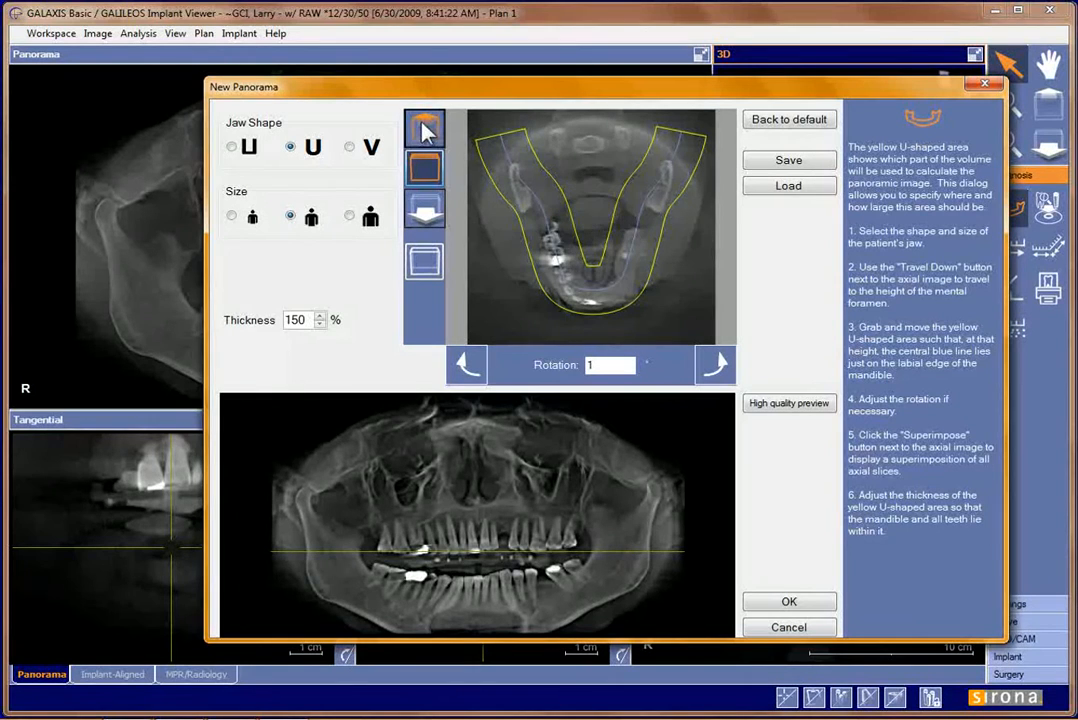
{"action": "left_click", "coordinate": [425, 131]}
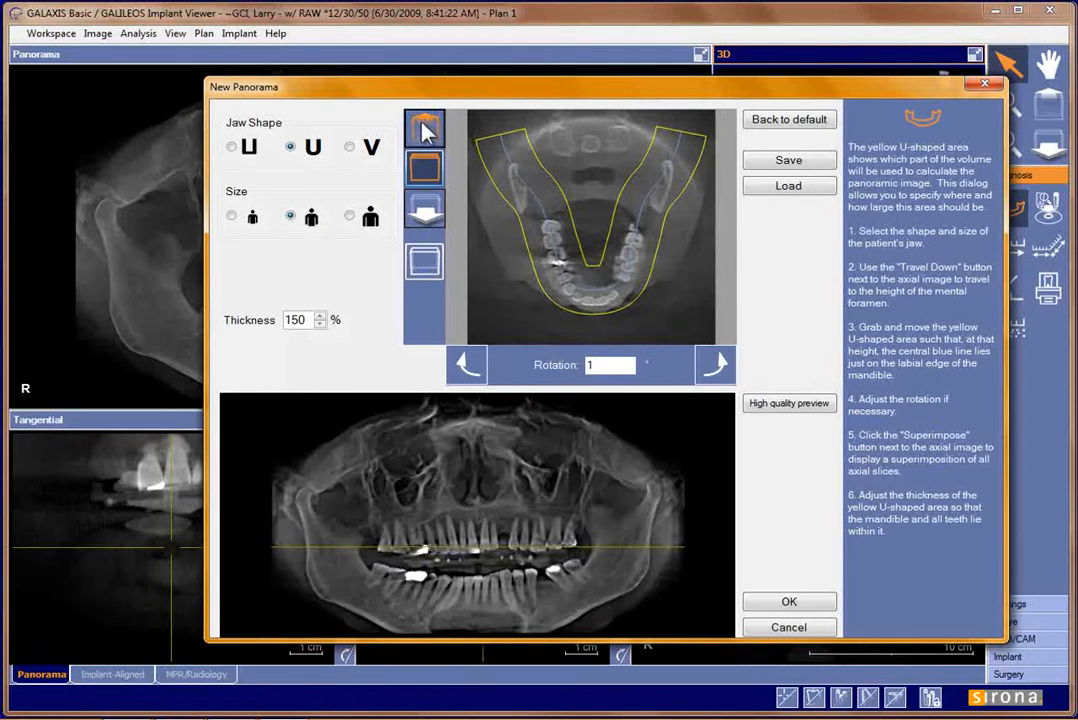
{"action": "left_click_drag", "start_coordinate": [597, 301], "coordinate": [590, 299]}
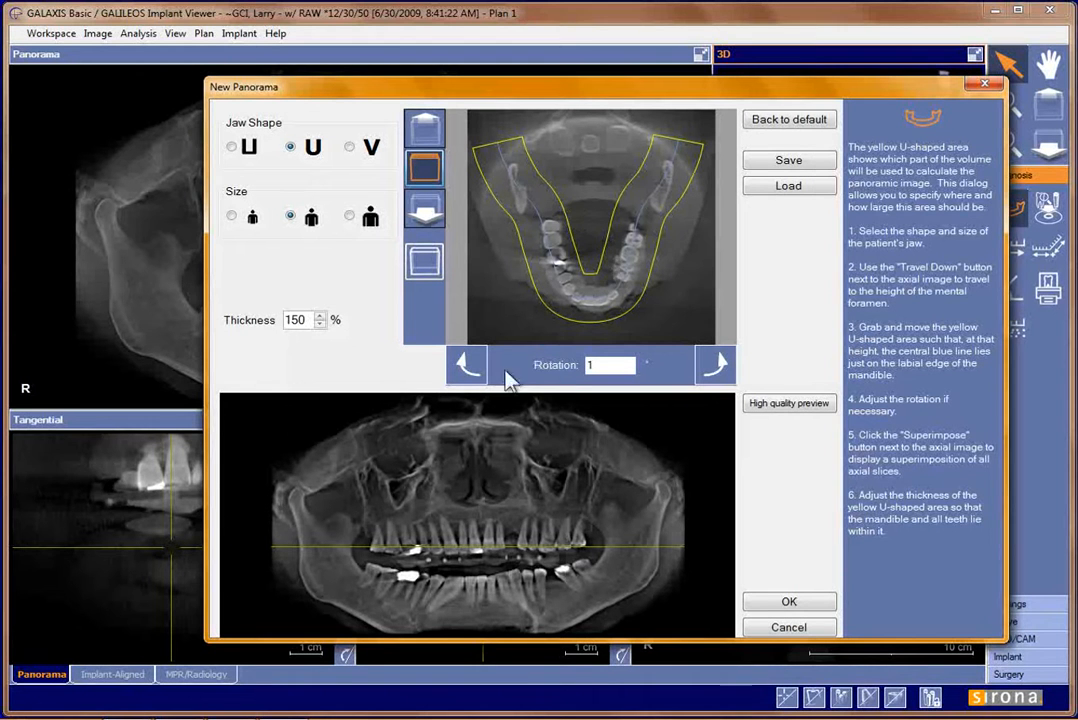
{"action": "left_click", "coordinate": [468, 366]}
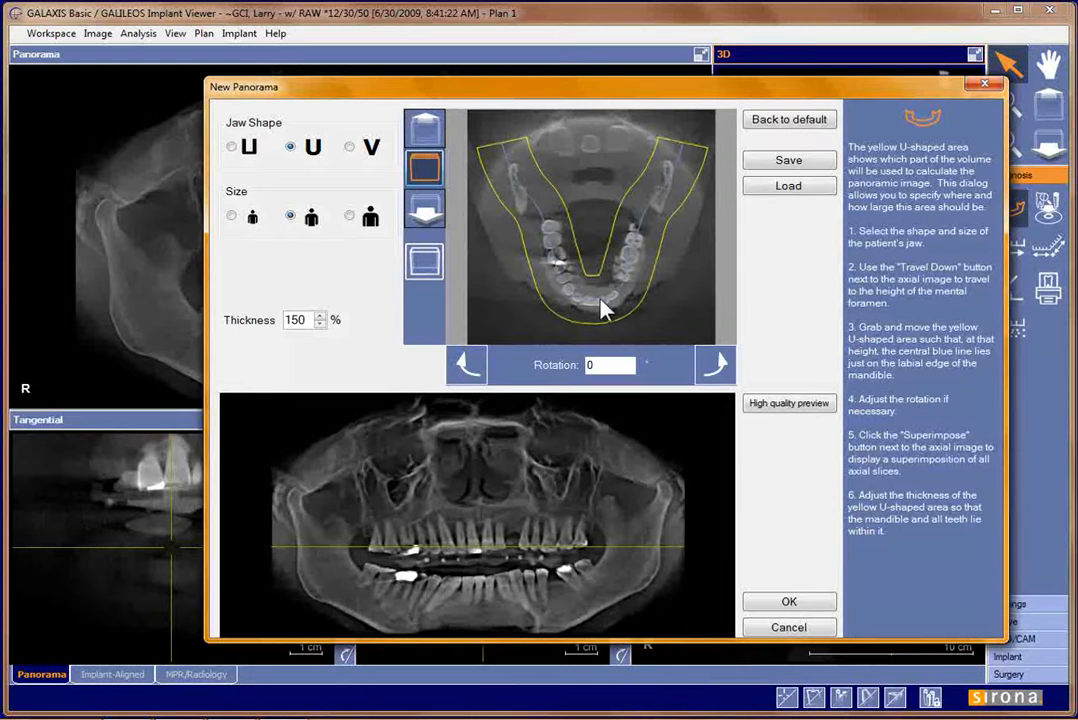
- Travel the axial slice up to the upper roots and back down to the crowns to check the curve against the arch
{"action": "left_click", "coordinate": [426, 135]}
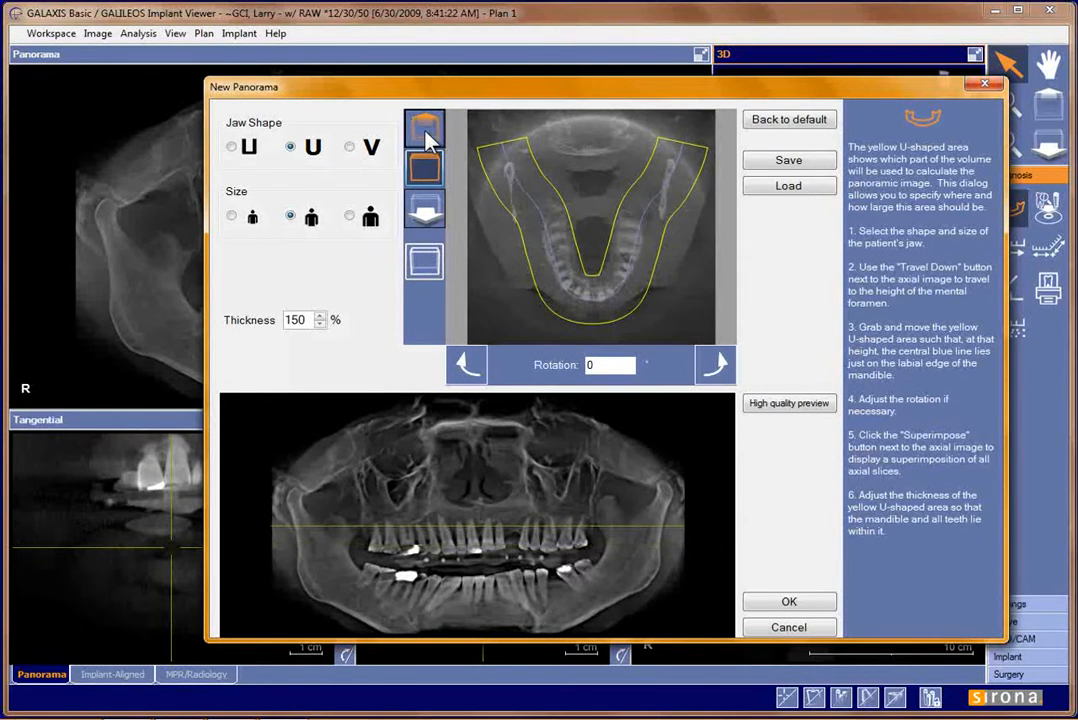
{"action": "left_click", "coordinate": [426, 133]}
{"action": "left_click", "coordinate": [426, 133]}
{"action": "left_click", "coordinate": [426, 136]}
{"action": "left_click", "coordinate": [424, 212]}
{"action": "left_click", "coordinate": [424, 213]}
{"action": "left_click", "coordinate": [424, 213]}
{"action": "left_click", "coordinate": [424, 213]}
{"action": "left_click", "coordinate": [424, 213]}
{"action": "left_click", "coordinate": [424, 213]}
{"action": "left_click", "coordinate": [424, 213]}
{"action": "left_click", "coordinate": [424, 213]}
{"action": "left_click", "coordinate": [424, 213]}
{"action": "left_click", "coordinate": [424, 213]}
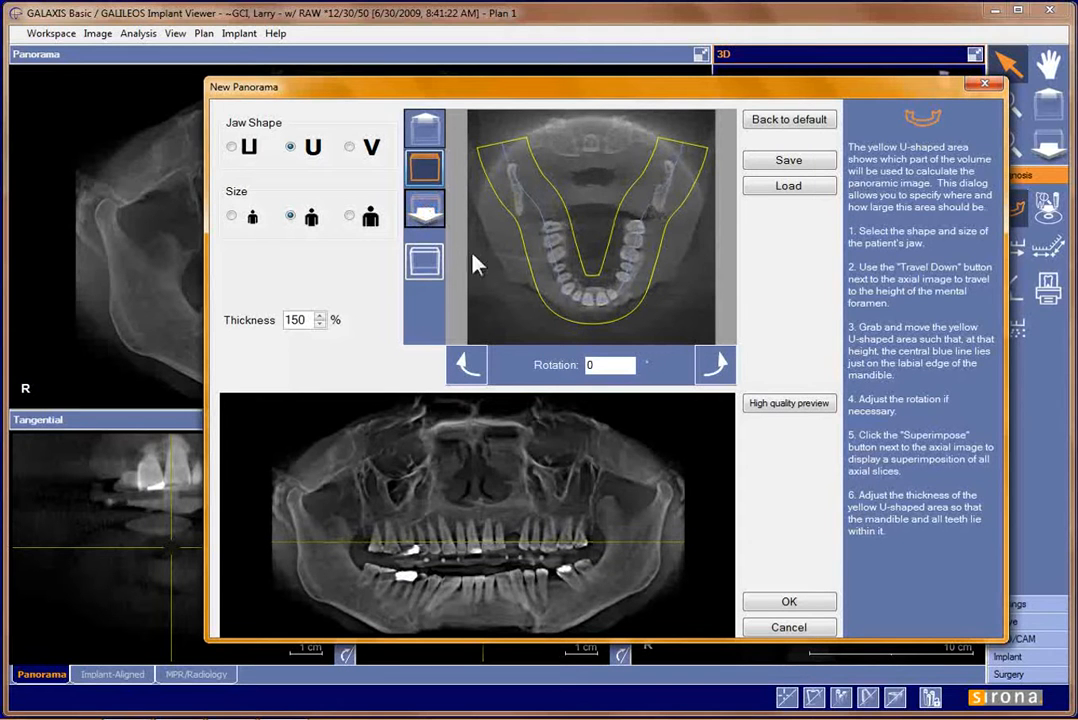
- Set the panorama thickness to 175% and accept the new panorama
{"action": "left_click", "coordinate": [319, 316]}
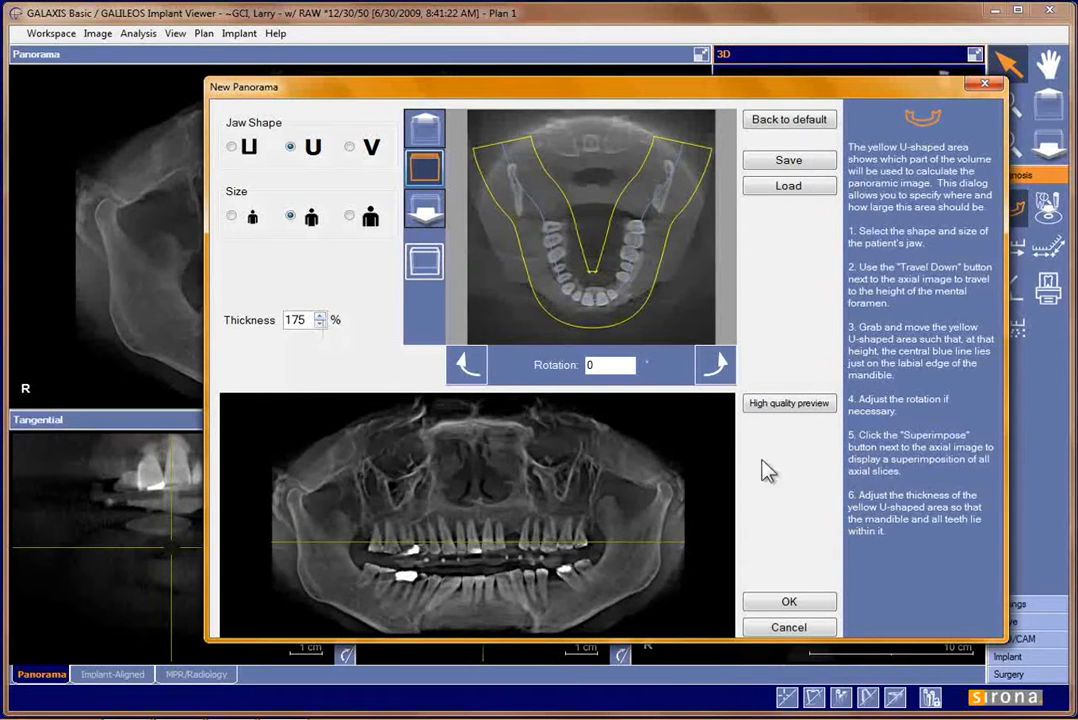
{"action": "left_click", "coordinate": [776, 605]}
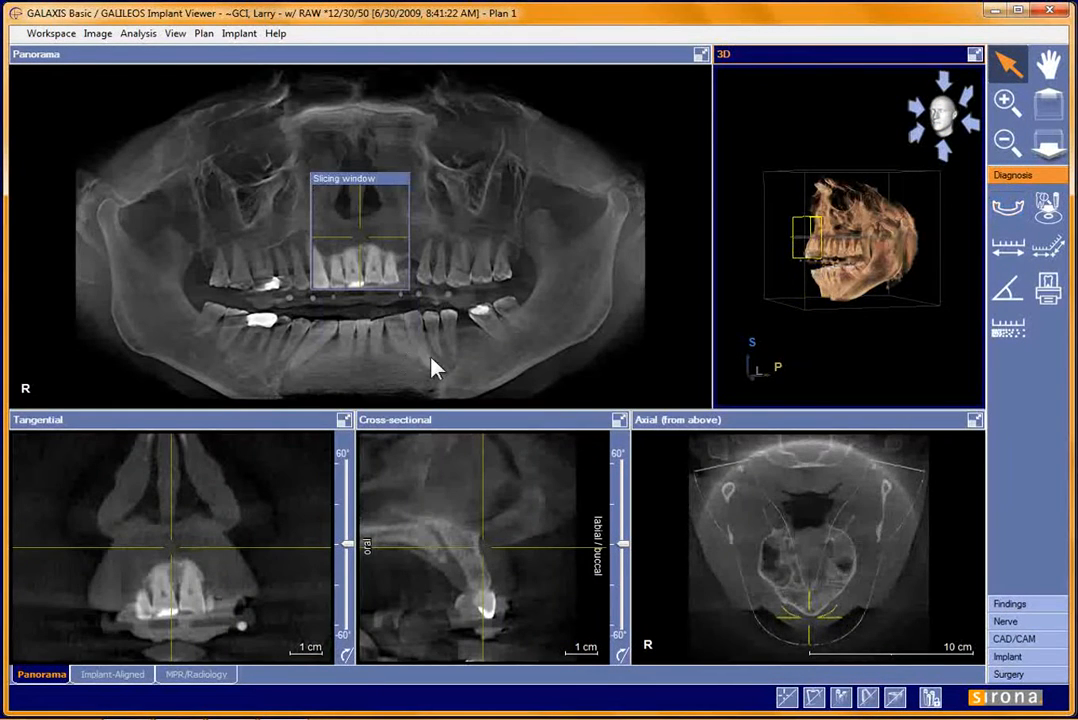
- Move the slicing window from the upper front teeth to the upper right premolars and shift its slice depth
{"action": "mouse_move", "coordinate": [349, 180]}
{"action": "left_mouse_down"}
{"action": "mouse_move", "coordinate": [419, 183]}
{"action": "mouse_move", "coordinate": [330, 178]}
{"action": "mouse_move", "coordinate": [351, 176]}
{"action": "mouse_move", "coordinate": [352, 193]}
{"action": "left_mouse_up"}
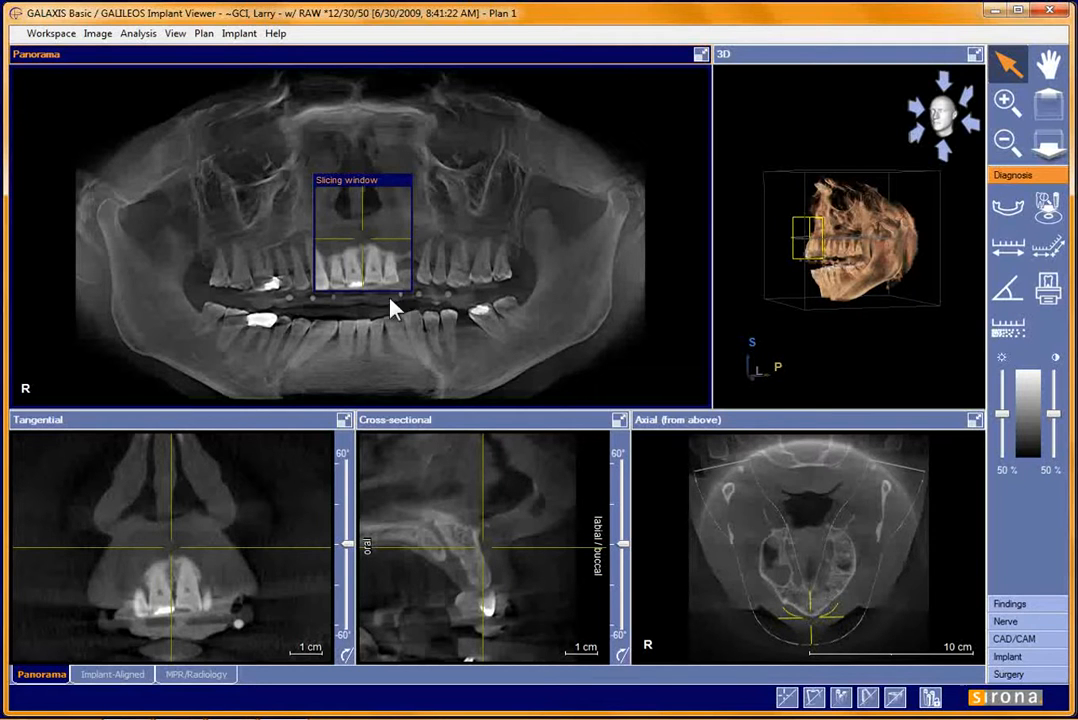
{"action": "left_click_drag", "start_coordinate": [339, 176], "coordinate": [258, 218]}
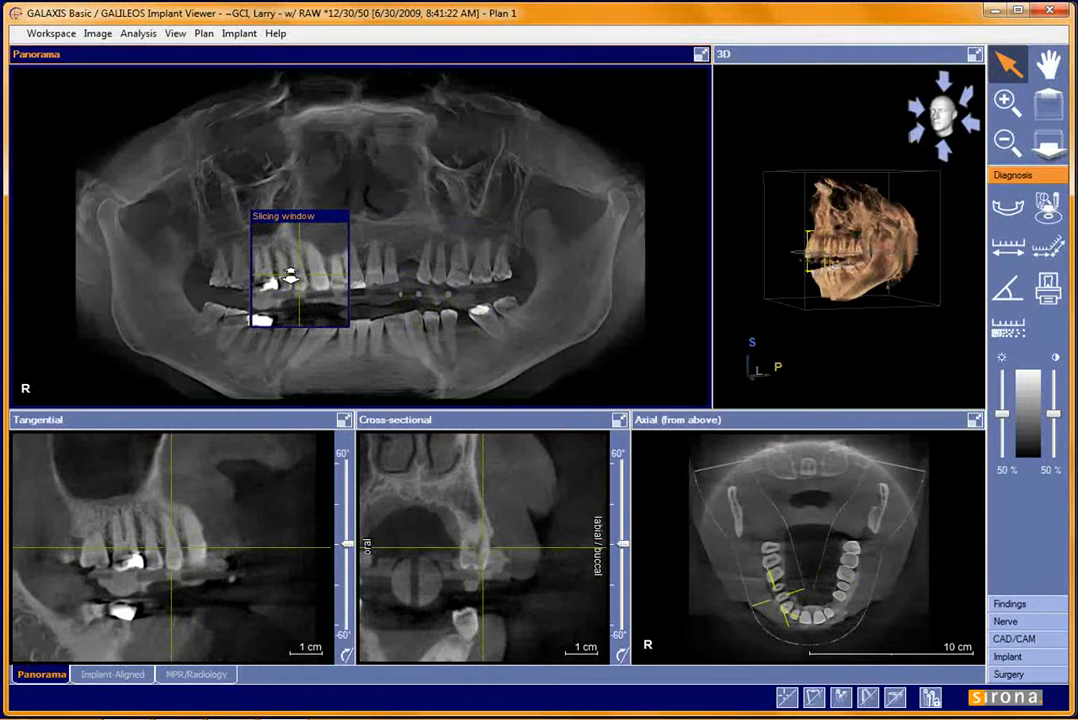
{"action": "left_click_drag", "start_coordinate": [290, 277], "coordinate": [330, 287]}
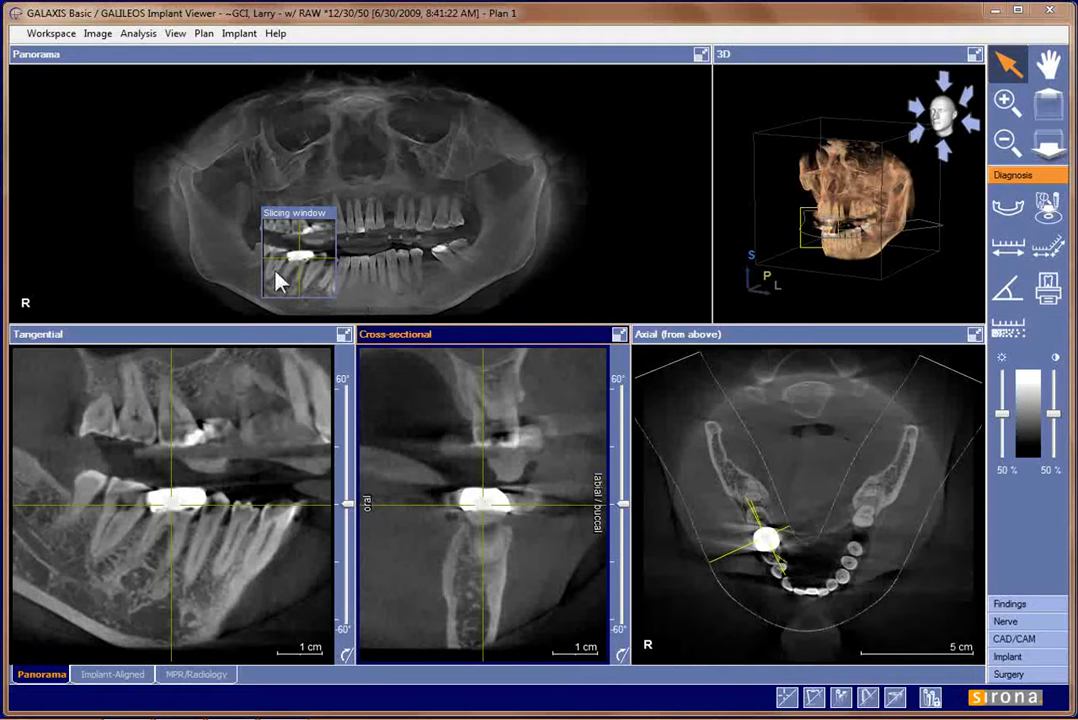
- Move the slicing window to the lower front teeth, adjust its slice depth onto the roots and continue to the lower left teeth
{"action": "left_click_drag", "start_coordinate": [272, 210], "coordinate": [348, 237]}
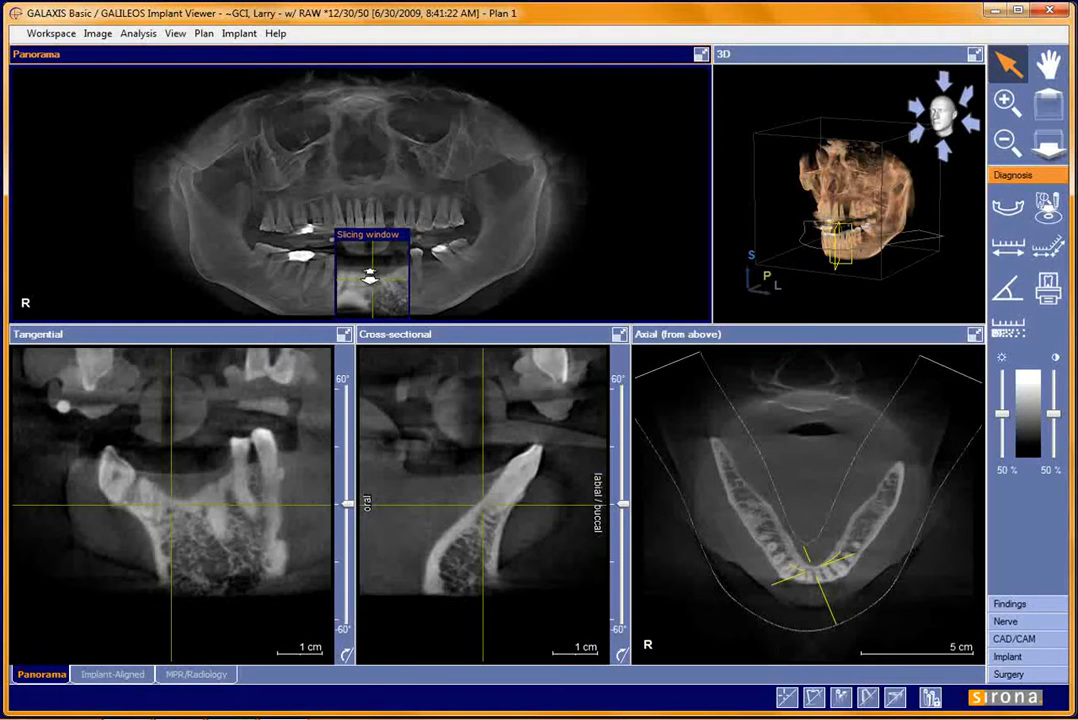
{"action": "left_click_drag", "start_coordinate": [370, 276], "coordinate": [370, 295]}
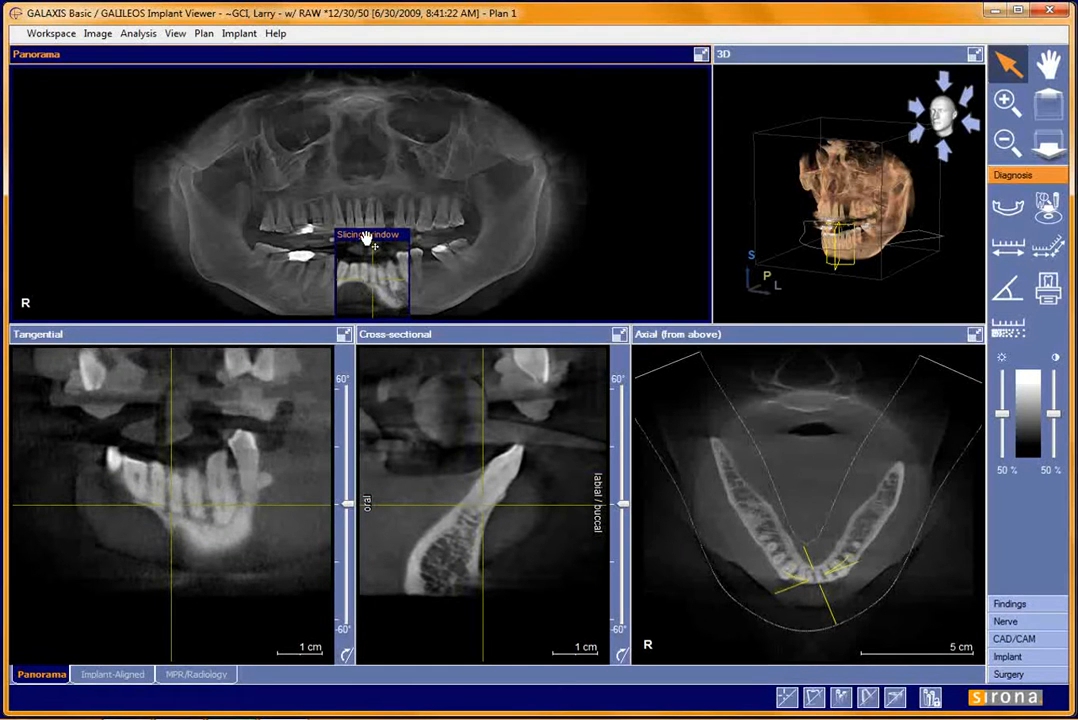
{"action": "left_click_drag", "start_coordinate": [366, 236], "coordinate": [410, 217]}
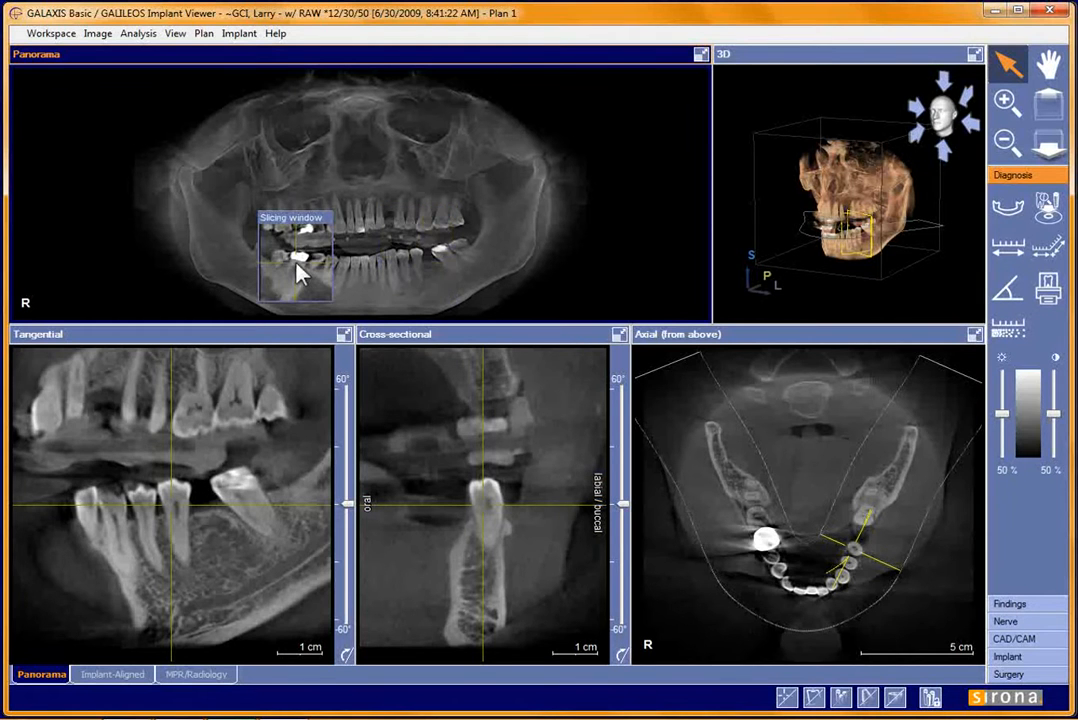
- Recentre the slices on individual lower teeth from the panorama, tangential, cross-sectional and axial views, finishing on the crowned lower right molar
{"action": "left_click", "coordinate": [297, 265]}
{"action": "left_click_drag", "start_coordinate": [297, 272], "coordinate": [435, 265]}
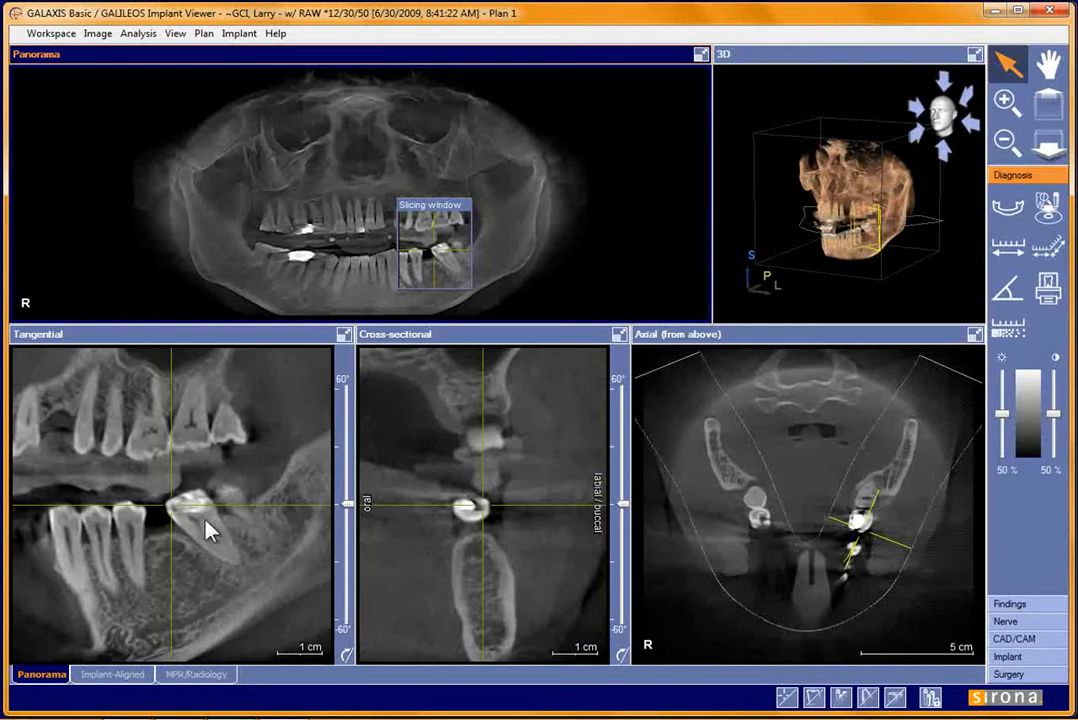
{"action": "left_click", "coordinate": [138, 537]}
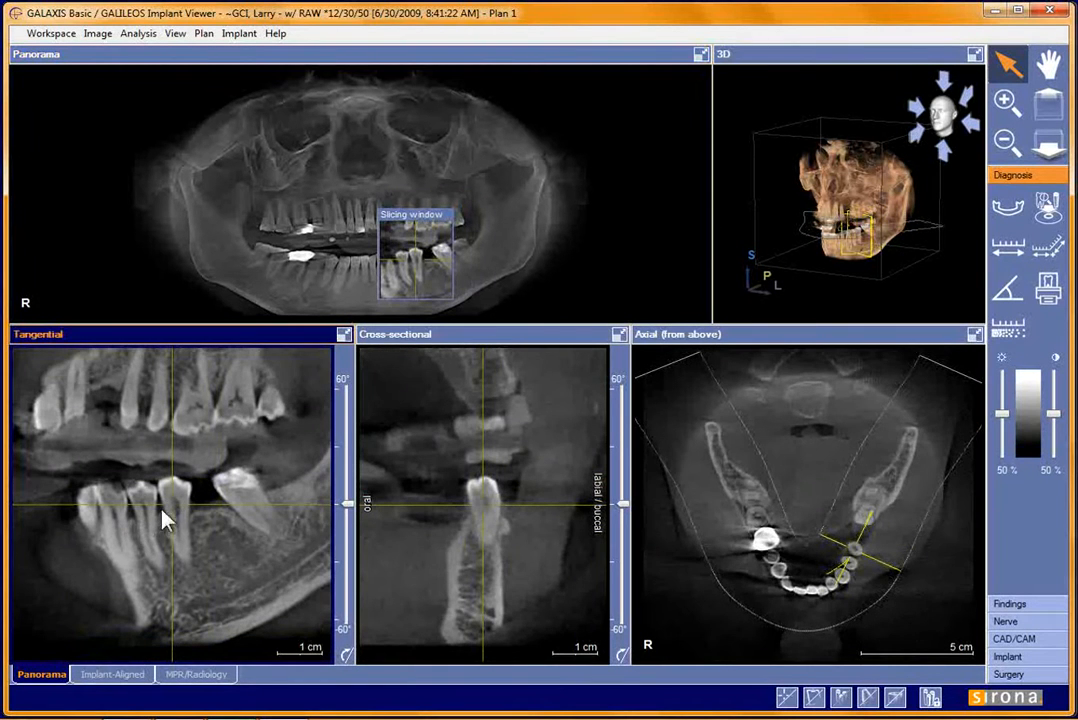
{"action": "left_click", "coordinate": [491, 508]}
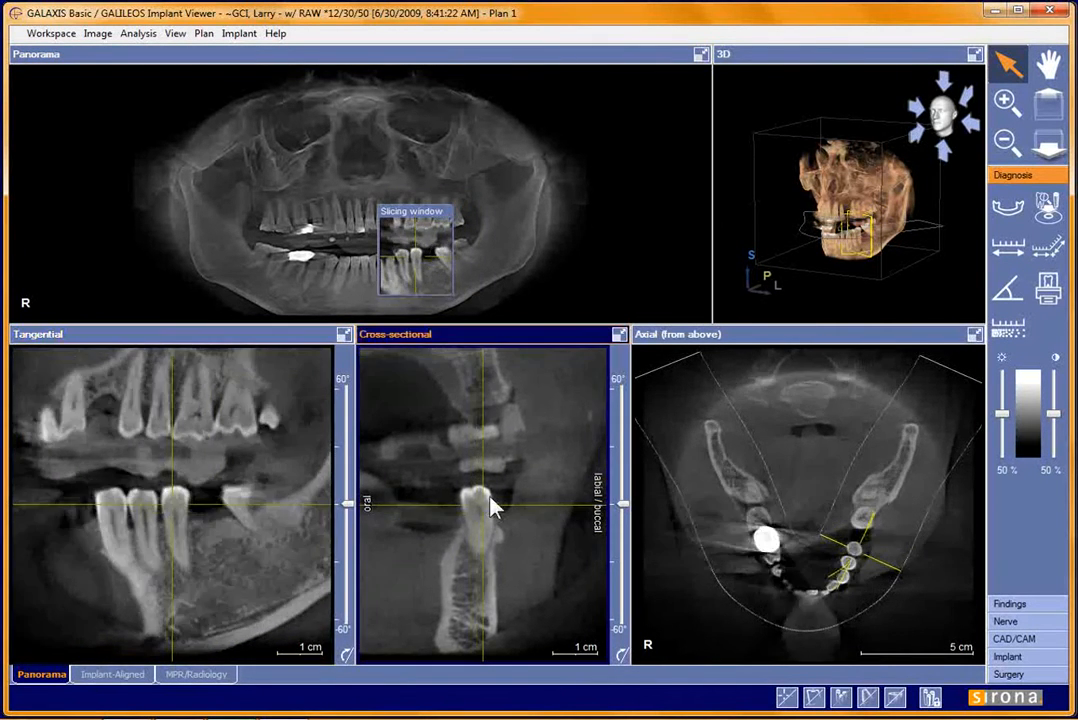
{"action": "left_click", "coordinate": [764, 545]}
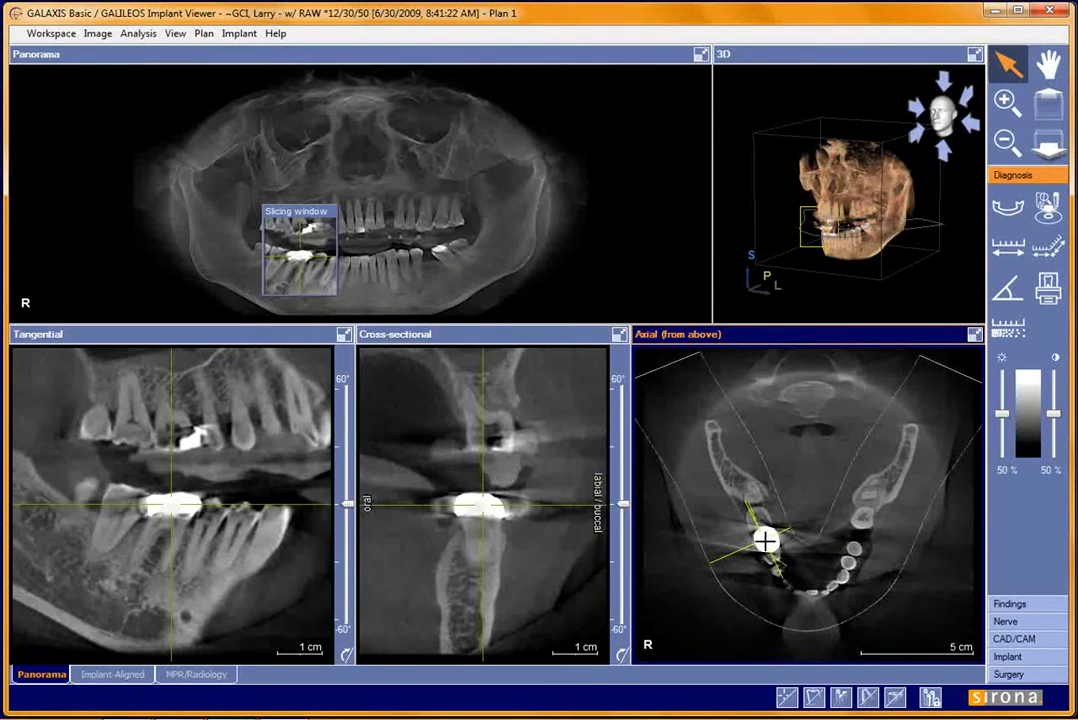
- Move the slicing window to the upper front teeth and tilt the tangential slice to follow the incisor roots
{"action": "left_click", "coordinate": [281, 213]}
{"action": "left_click_drag", "start_coordinate": [281, 213], "coordinate": [284, 183]}
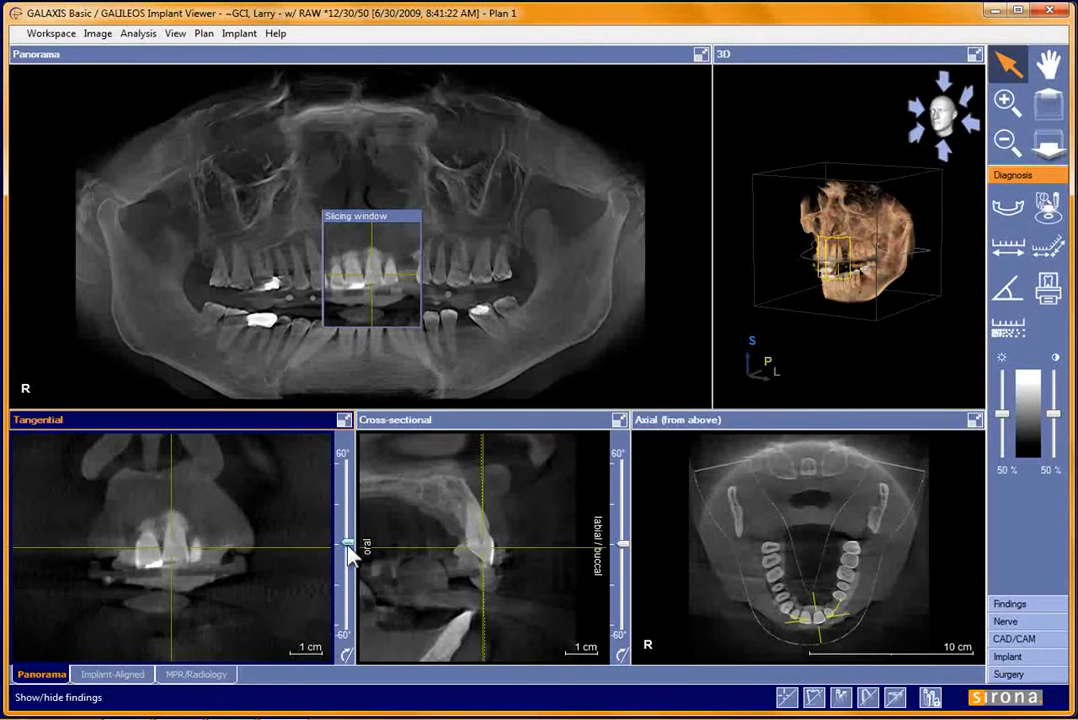
{"action": "left_click_drag", "start_coordinate": [348, 545], "coordinate": [342, 526]}
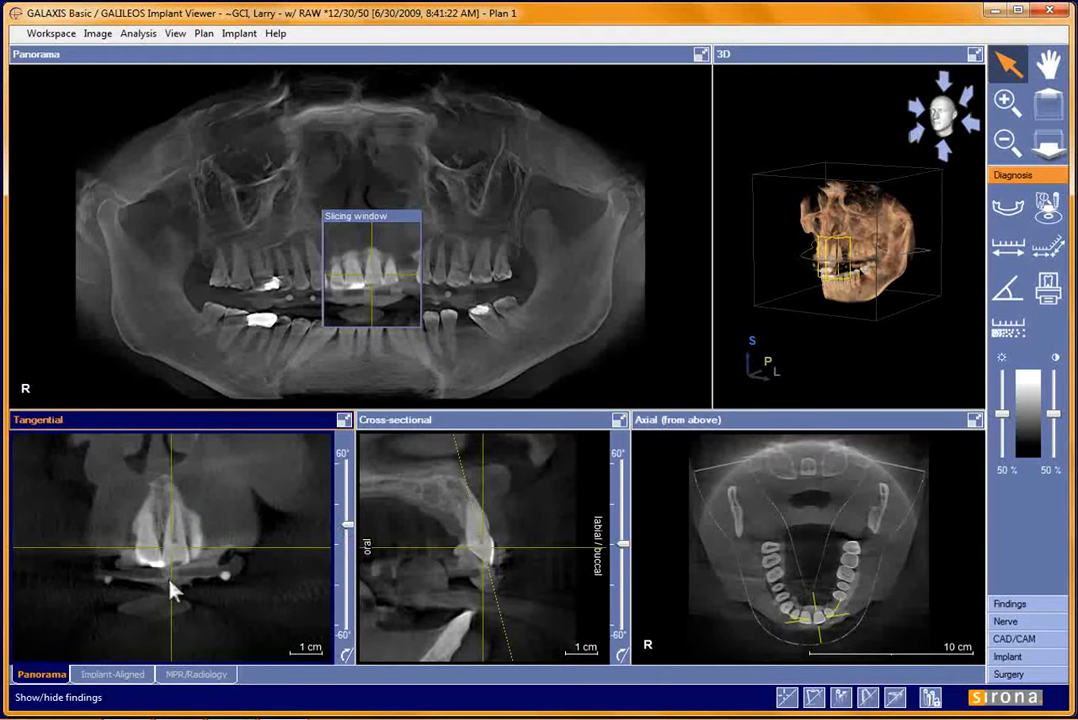
{"action": "mouse_move", "coordinate": [180, 561]}
{"action": "left_mouse_down"}
{"action": "mouse_move", "coordinate": [169, 547]}
{"action": "mouse_move", "coordinate": [168, 563]}
{"action": "mouse_move", "coordinate": [175, 548]}
{"action": "left_mouse_up"}
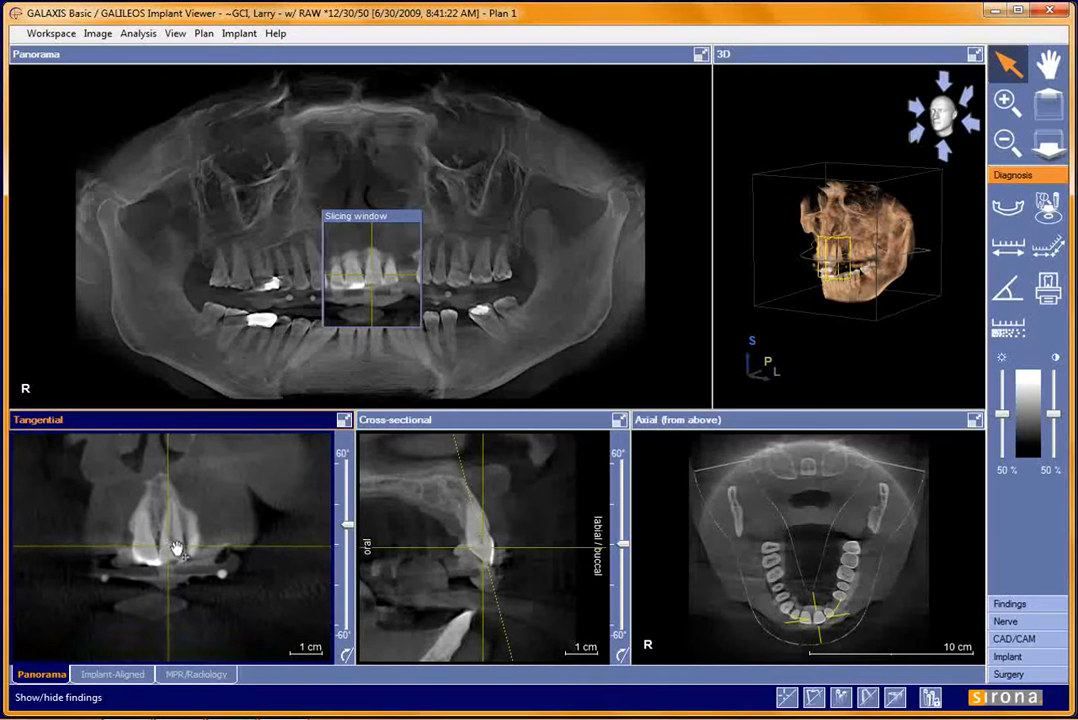
- Set the slice image contrast to 61% and reset the tangential slice's tilt
{"action": "left_click", "coordinate": [558, 478]}
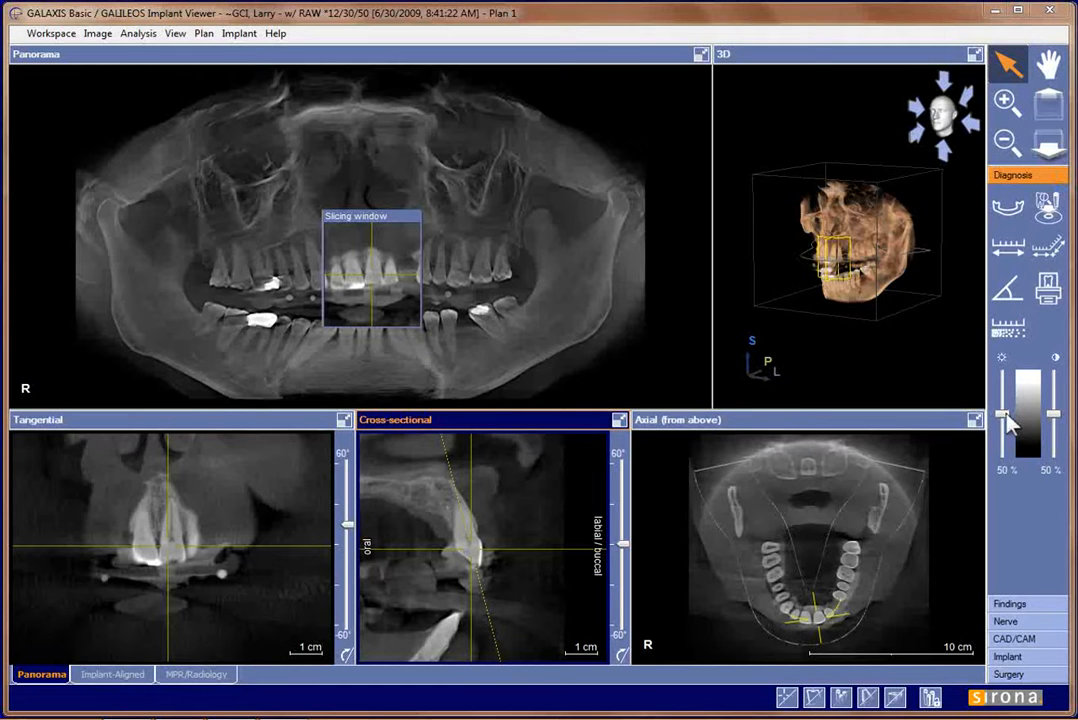
{"action": "left_click_drag", "start_coordinate": [1053, 414], "coordinate": [1058, 416]}
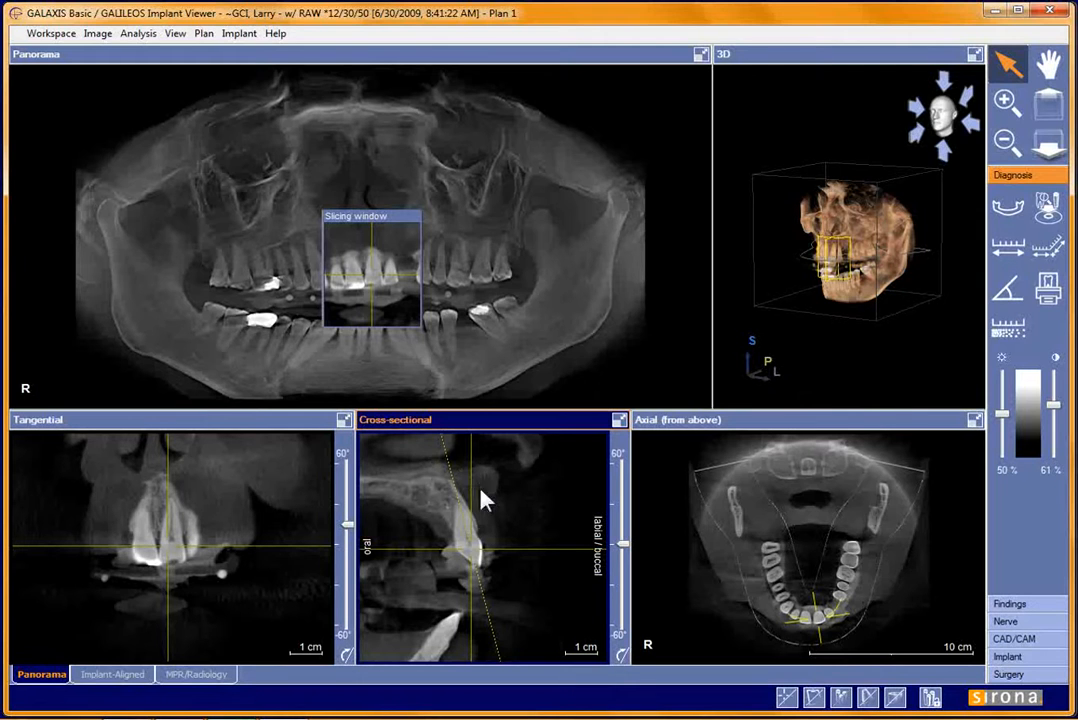
{"action": "left_click", "coordinate": [347, 658]}
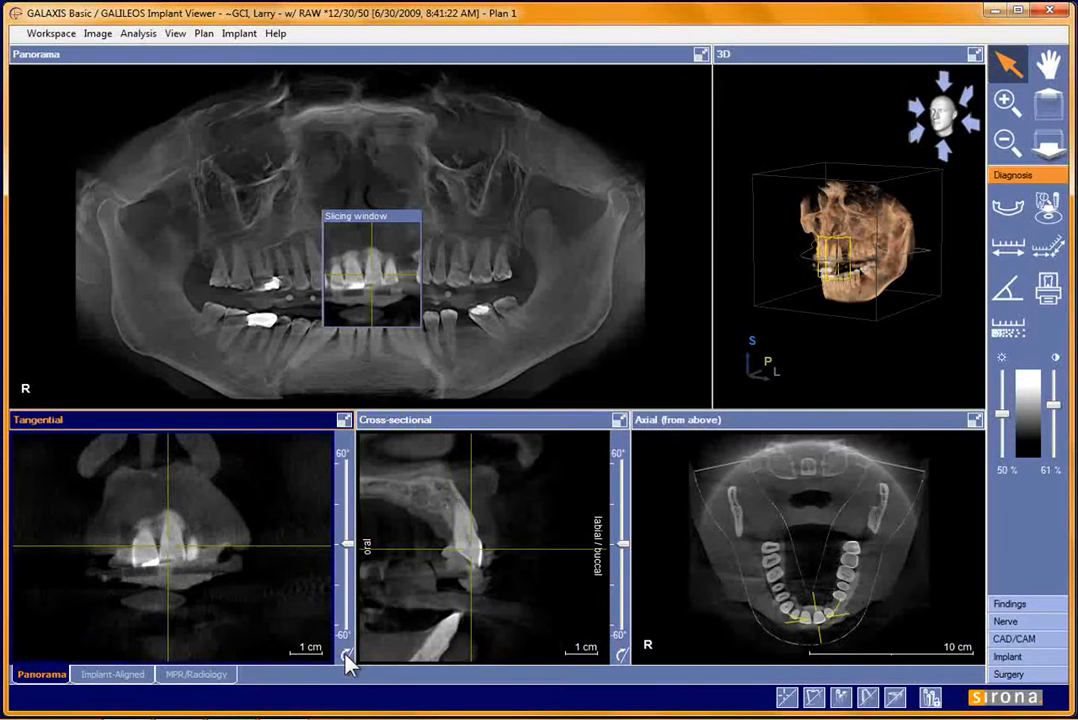
- Place the slicing window on the crowned lower right molar and tilt the cross-sectional slice
{"action": "left_click", "coordinate": [256, 323]}
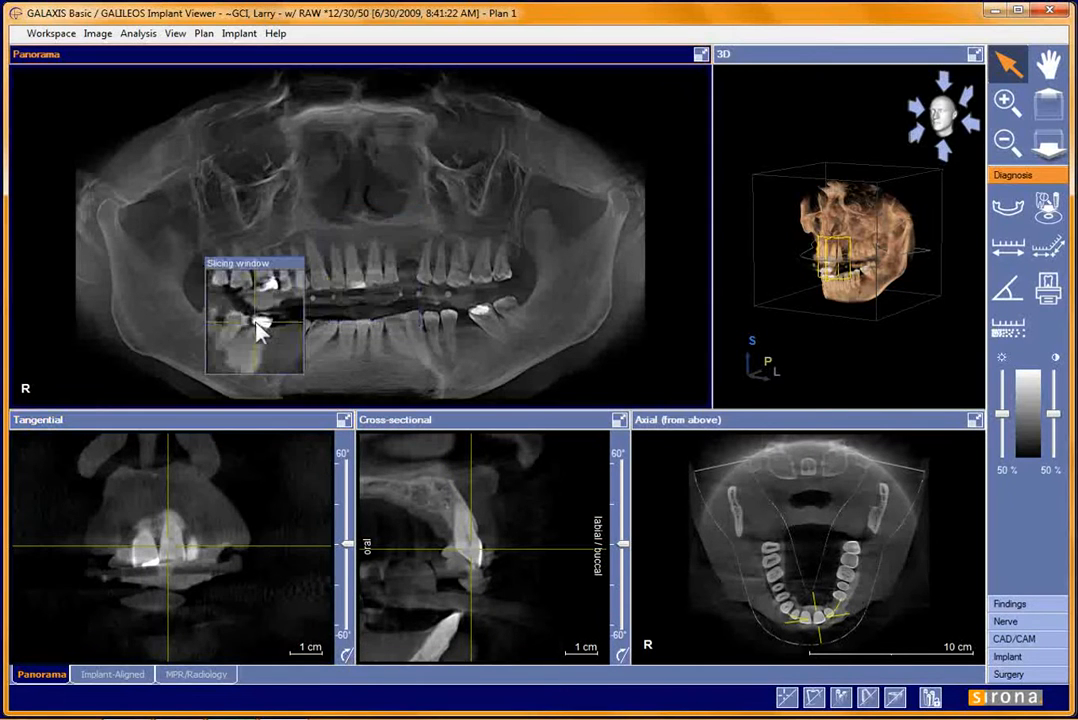
{"action": "left_click", "coordinate": [621, 549]}
{"action": "left_click_drag", "start_coordinate": [621, 549], "coordinate": [619, 537]}
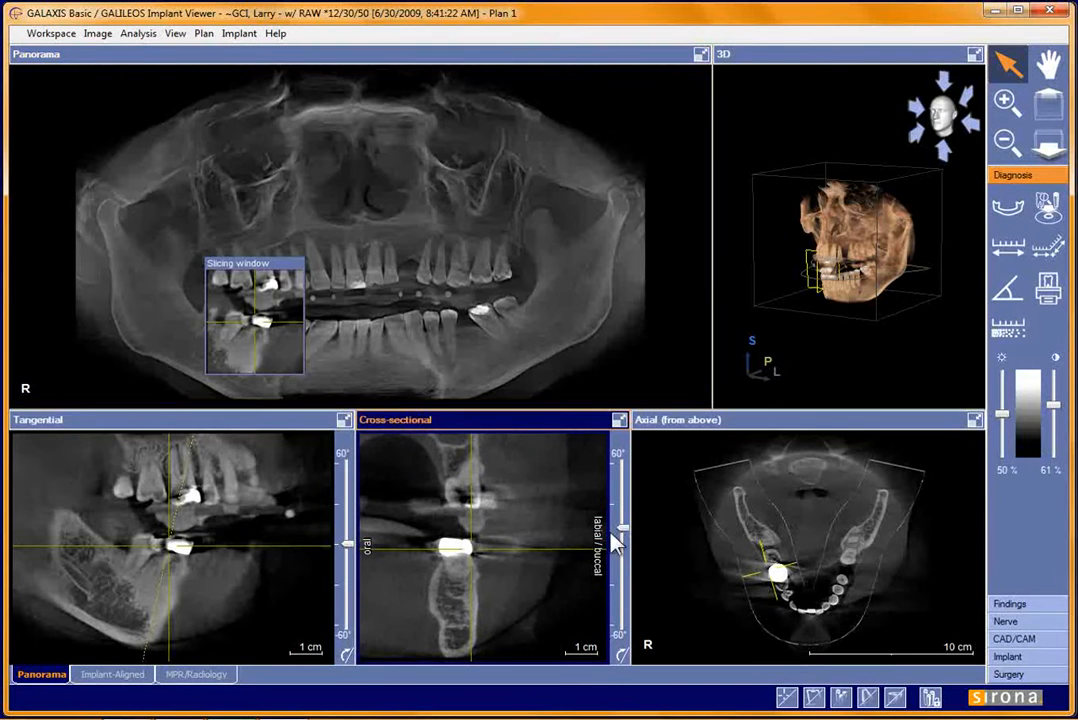
- Recentre the slices just below the molar's crown, tilt the cross-sectional slice further along the root and reset its tilt
{"action": "double_click", "coordinate": [460, 564]}
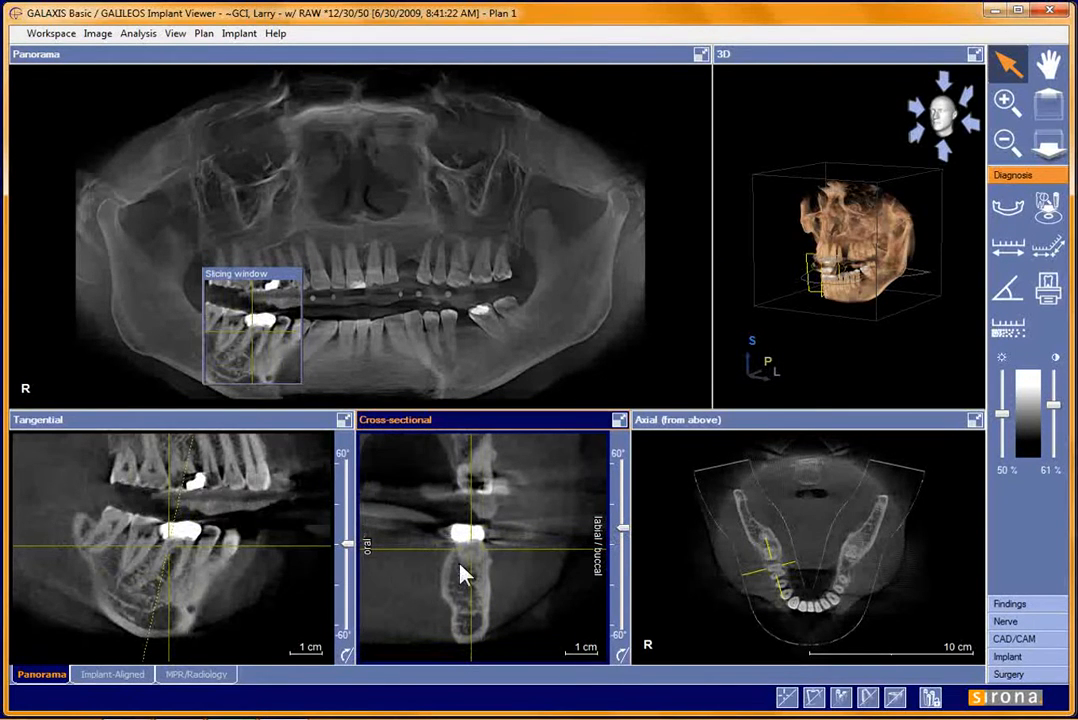
{"action": "left_click_drag", "start_coordinate": [620, 528], "coordinate": [620, 517]}
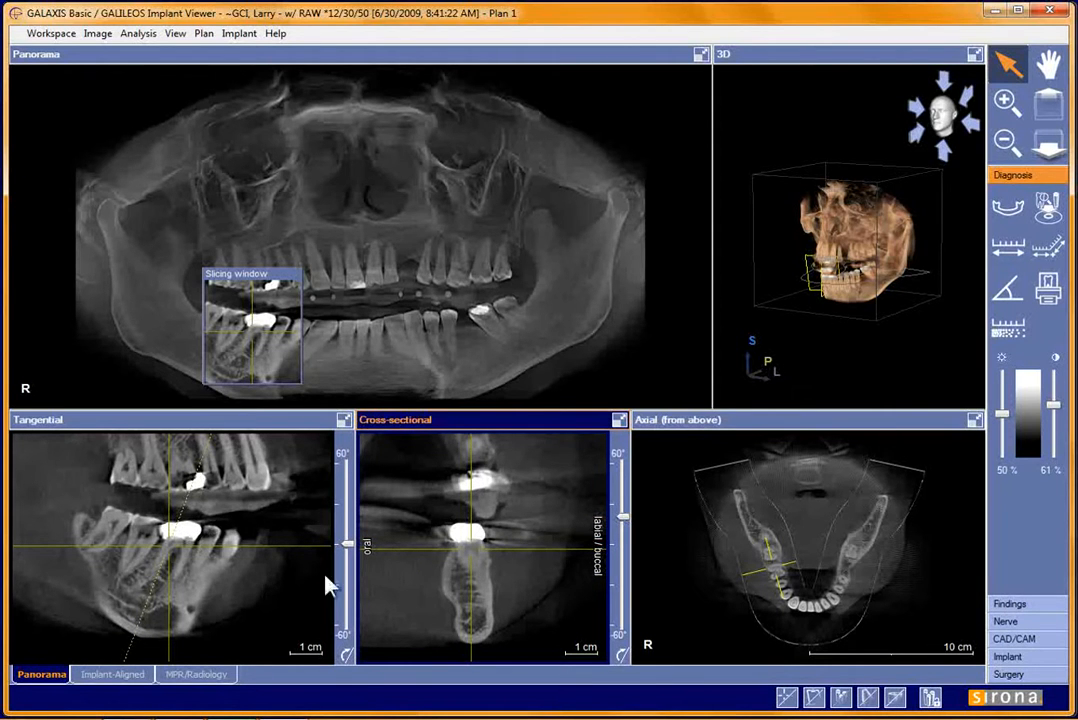
{"action": "left_click", "coordinate": [619, 656]}
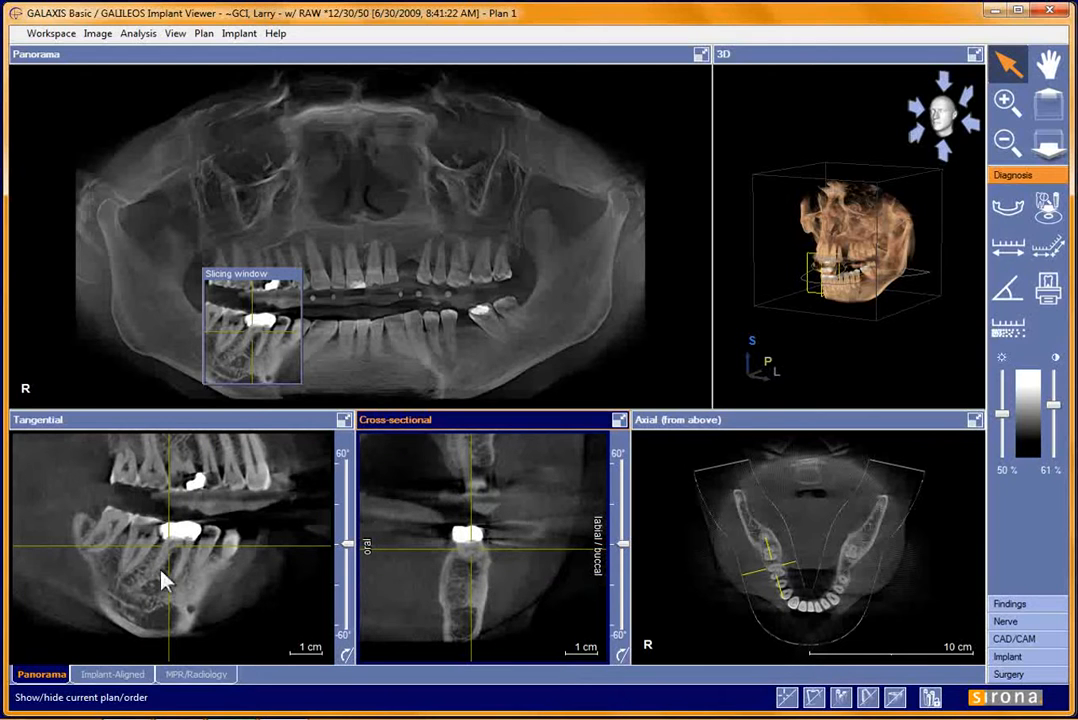
- Hide the slice reference lines to view the anatomy unobstructed, and show them again
{"action": "left_click", "coordinate": [788, 700]}
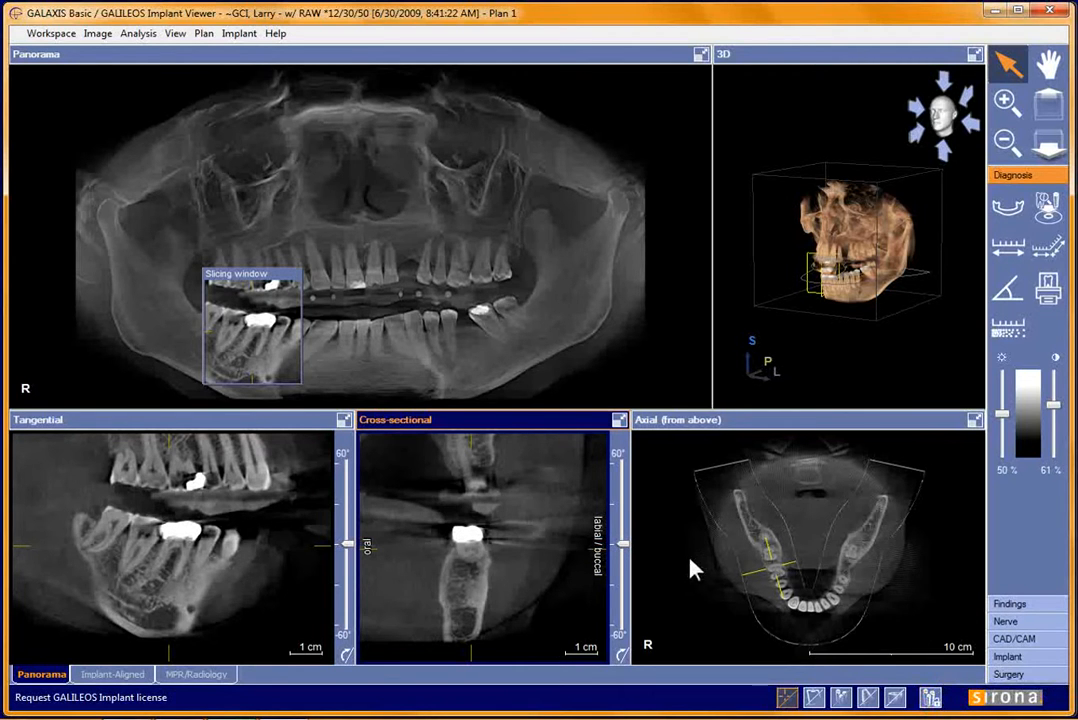
{"action": "left_click", "coordinate": [786, 700]}
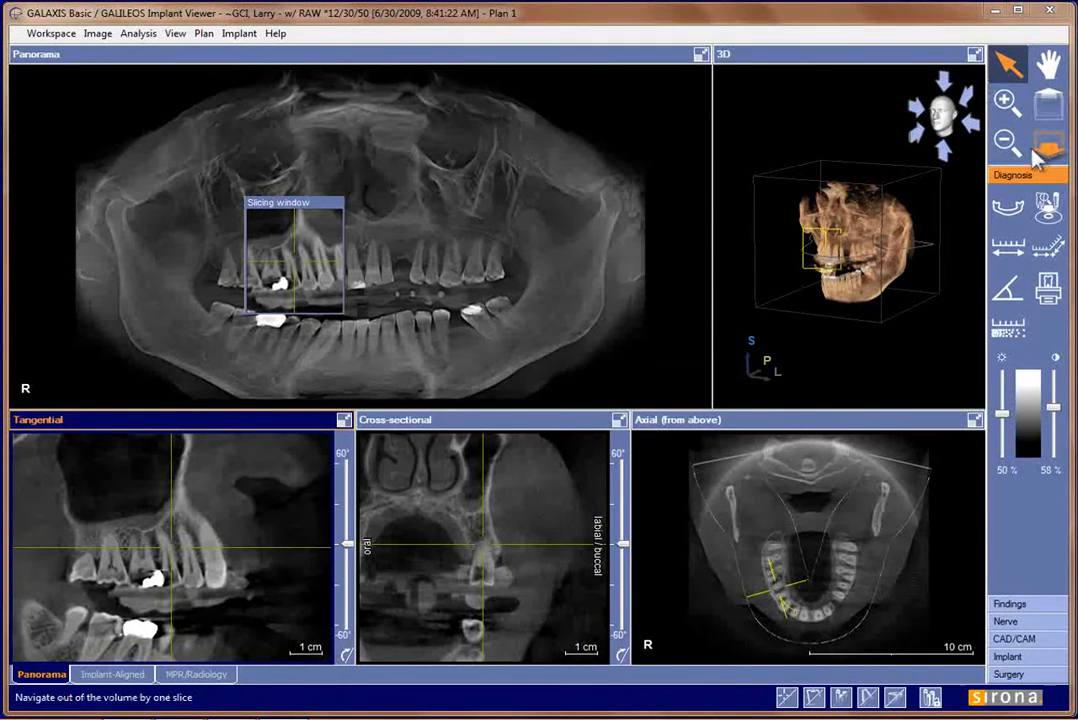
- Pan the skull in the 3D view and shift the axial image slightly, finishing back with the selection pointer
{"action": "left_click", "coordinate": [1050, 66]}
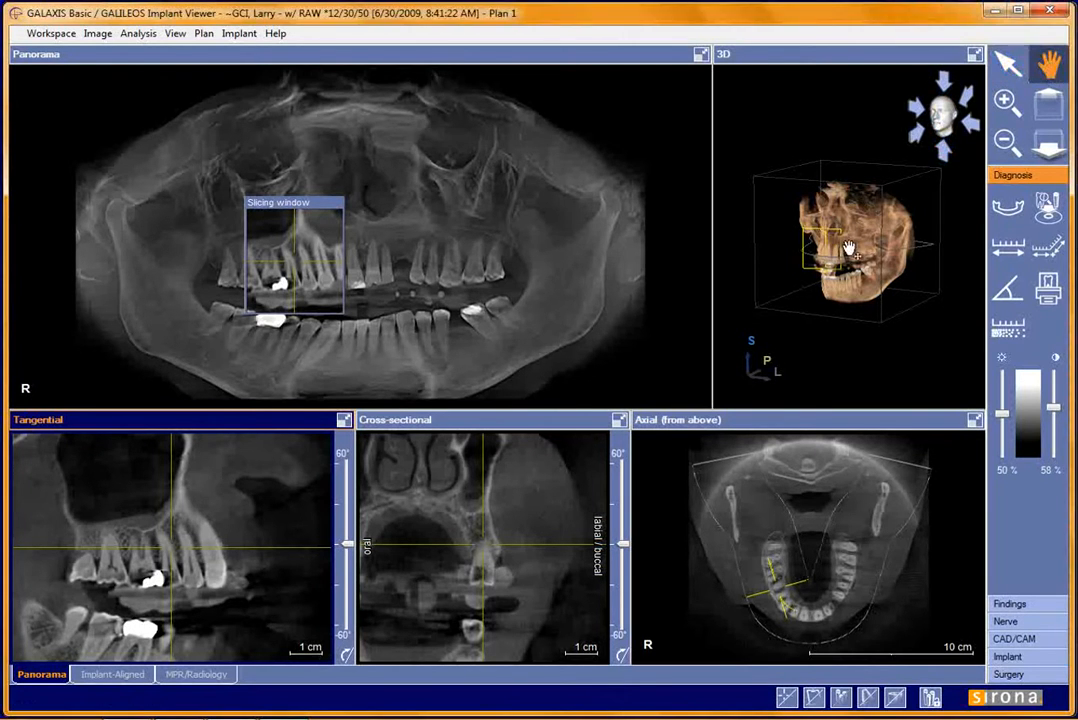
{"action": "left_click_drag", "start_coordinate": [842, 250], "coordinate": [813, 248]}
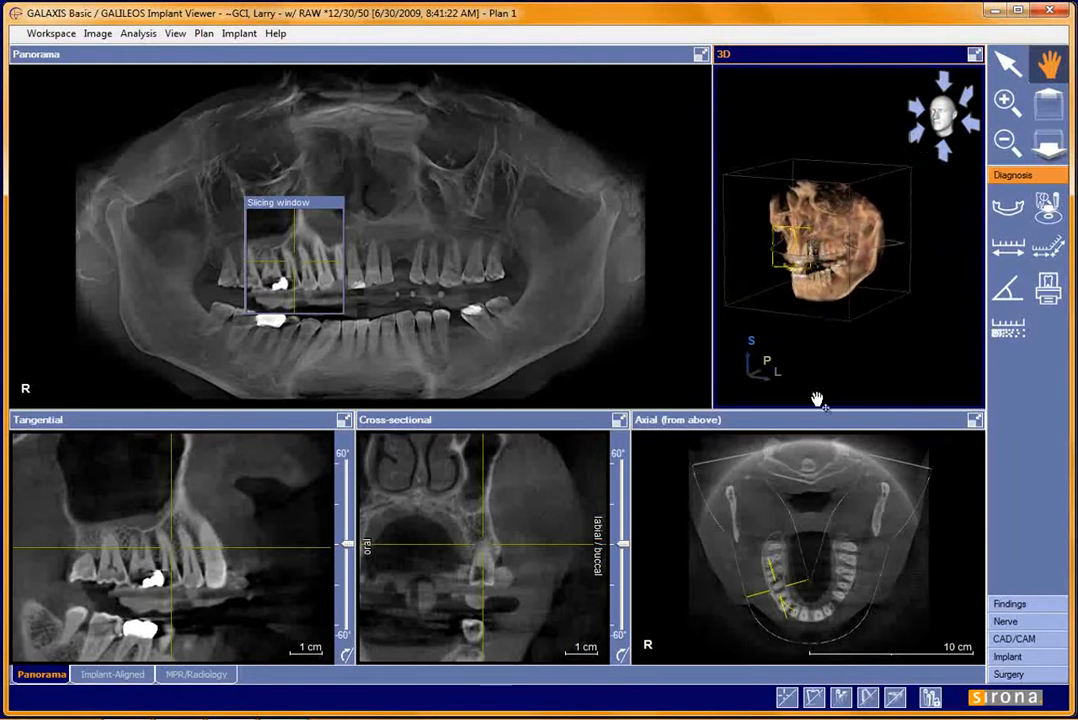
{"action": "mouse_move", "coordinate": [794, 500]}
{"action": "left_mouse_down"}
{"action": "mouse_move", "coordinate": [753, 498]}
{"action": "mouse_move", "coordinate": [789, 528]}
{"action": "mouse_move", "coordinate": [794, 505]}
{"action": "left_mouse_up"}
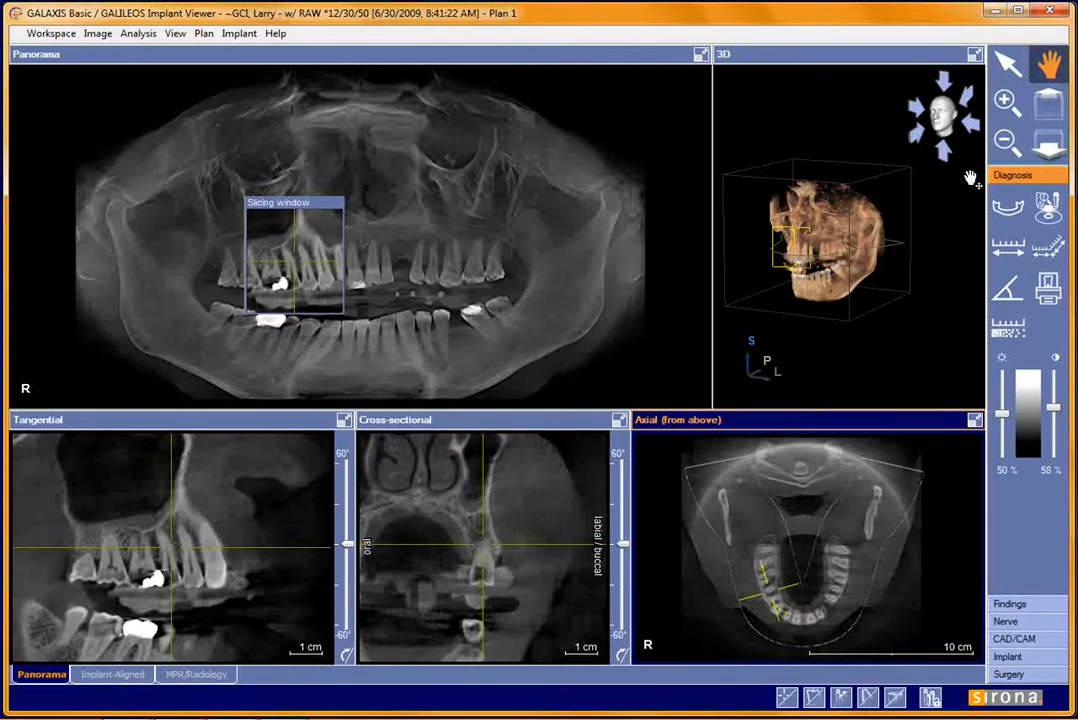
{"action": "left_click", "coordinate": [1010, 66]}
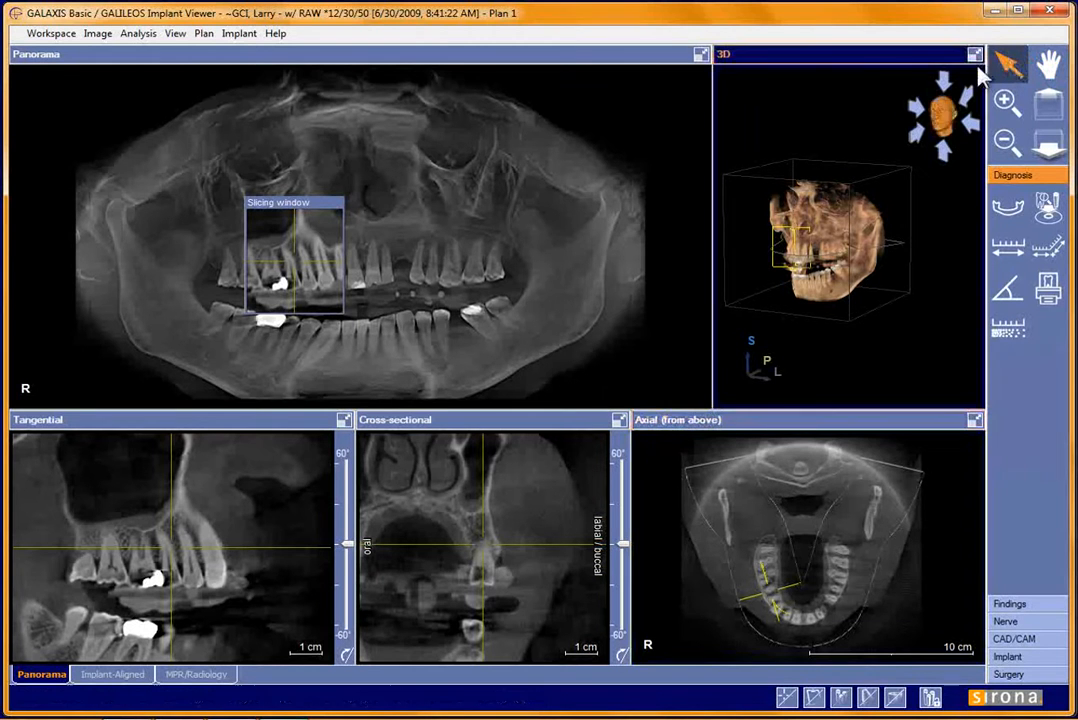
- Magnify and reduce the panorama to compare the jaw at different zoom levels
{"action": "left_click", "coordinate": [468, 245]}
{"action": "mouse_move", "coordinate": [468, 245]}
{"action": "left_mouse_down"}
{"action": "mouse_move", "coordinate": [493, 230]}
{"action": "mouse_move", "coordinate": [457, 231]}
{"action": "mouse_move", "coordinate": [447, 250]}
{"action": "mouse_move", "coordinate": [503, 250]}
{"action": "mouse_move", "coordinate": [469, 229]}
{"action": "mouse_move", "coordinate": [457, 248]}
{"action": "left_mouse_up"}
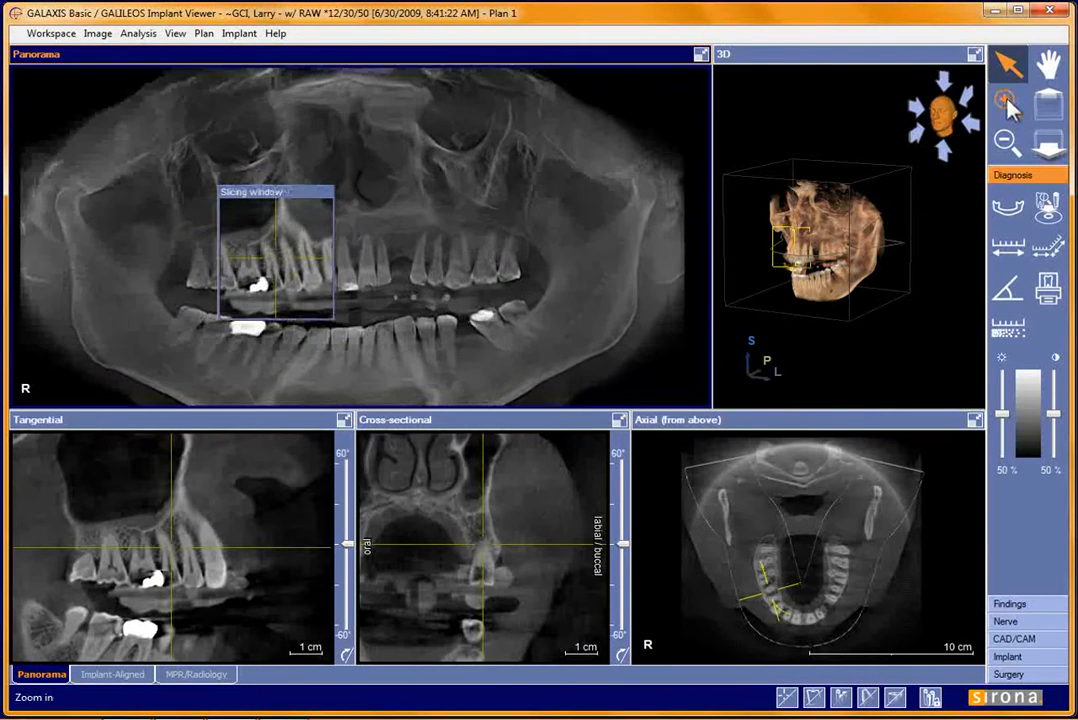
{"action": "left_click", "coordinate": [1006, 145]}
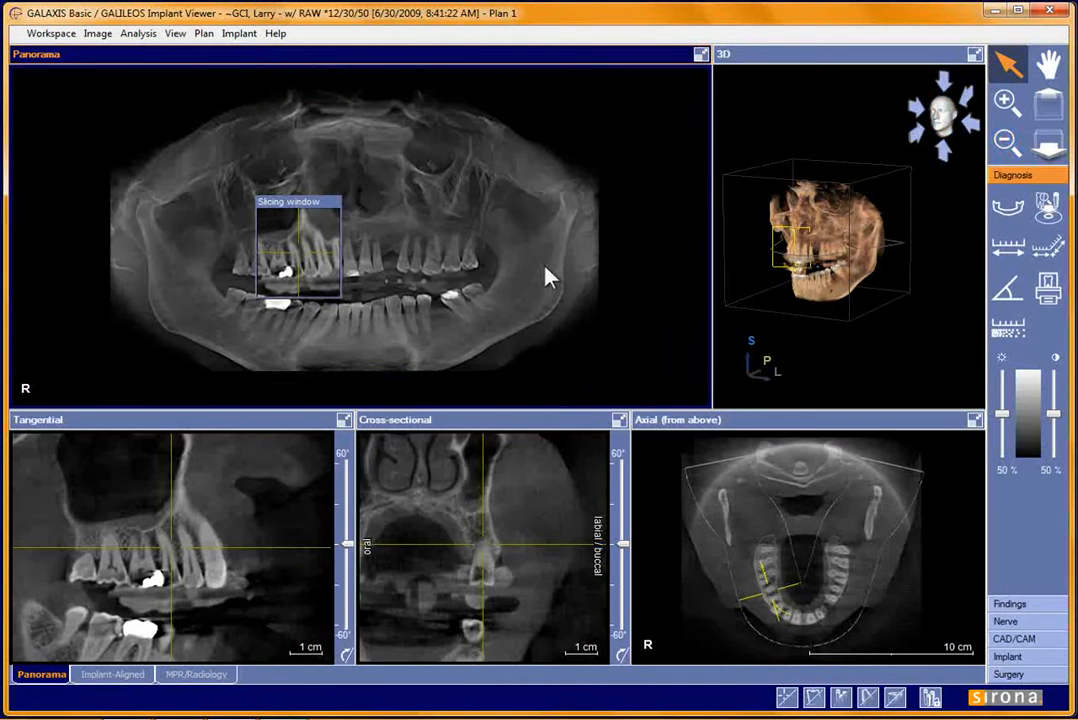
{"action": "scroll", "coordinate": [548, 278], "scroll_direction": "up", "scroll_amount": 3}
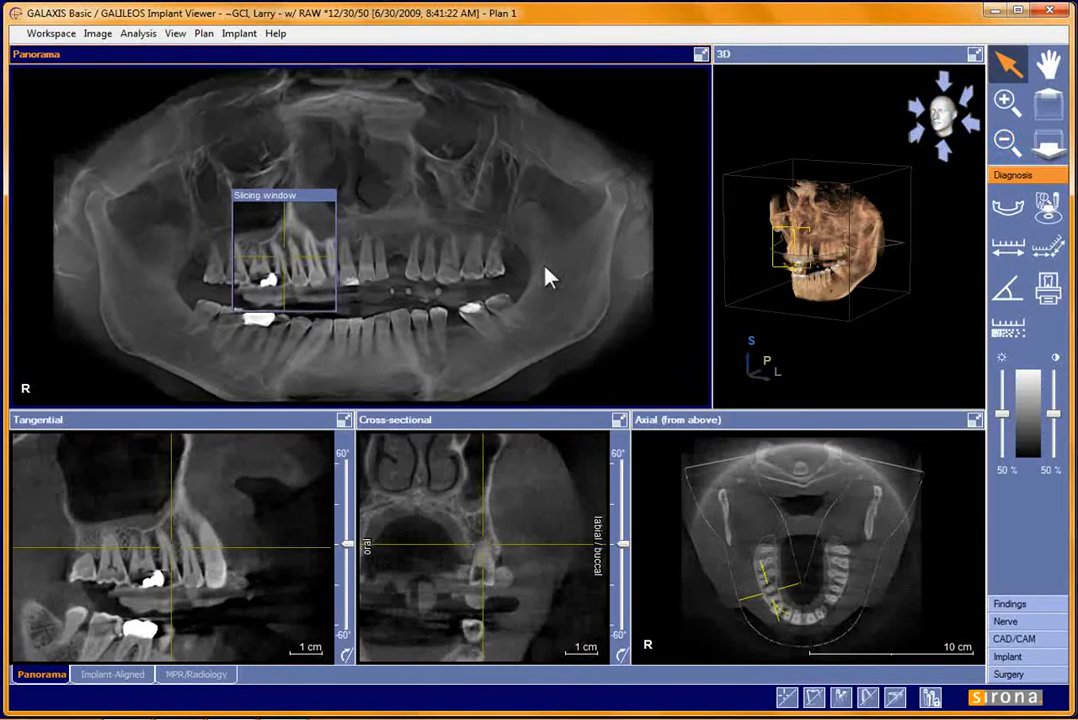
{"action": "scroll", "coordinate": [548, 278], "scroll_direction": "down", "scroll_amount": 2}
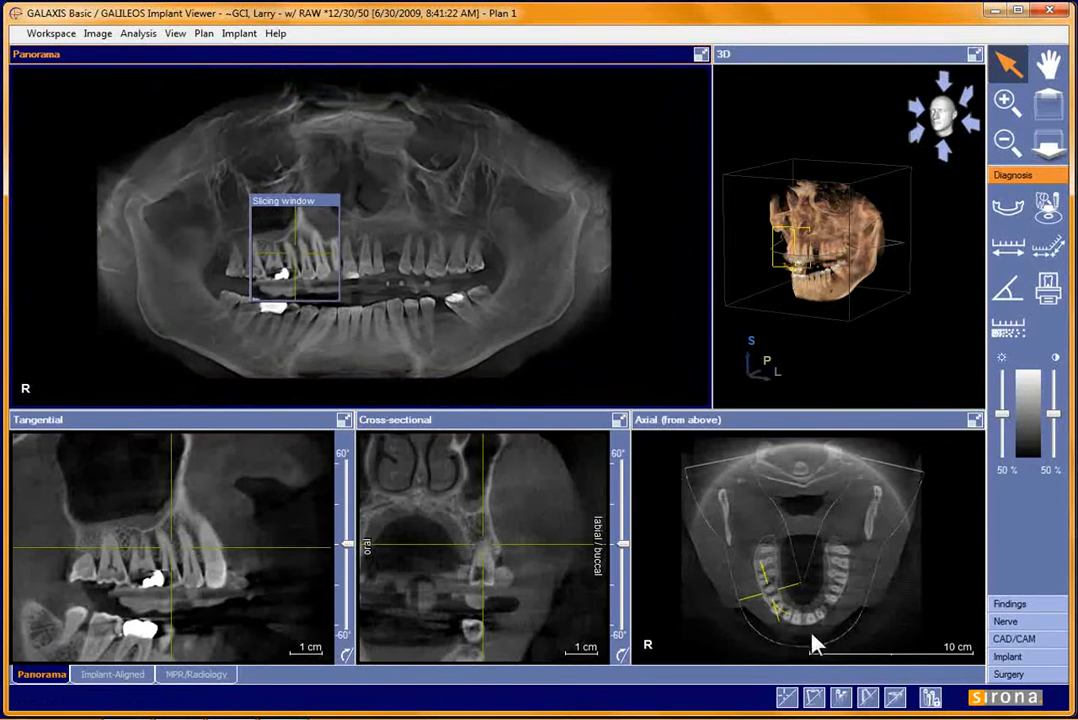
- Step the axial view out of the volume by several slices, and step it back into the volume
{"action": "right_click_drag", "start_coordinate": [804, 555], "coordinate": [804, 554]}
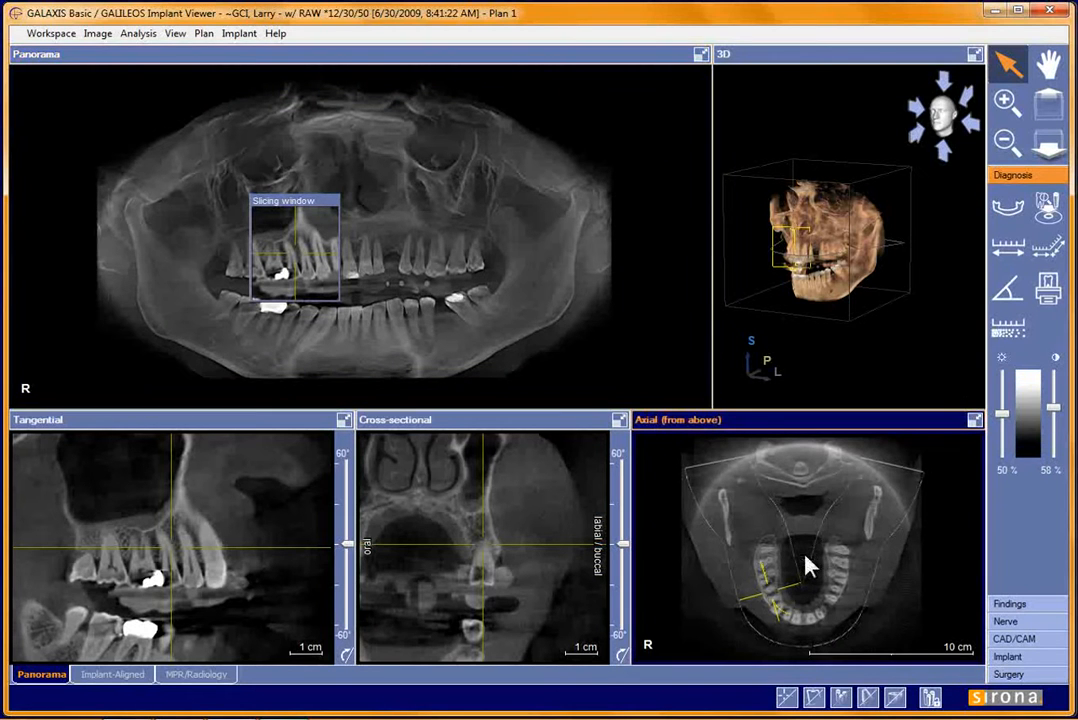
{"action": "left_click", "coordinate": [1049, 153]}
{"action": "left_click", "coordinate": [1049, 153]}
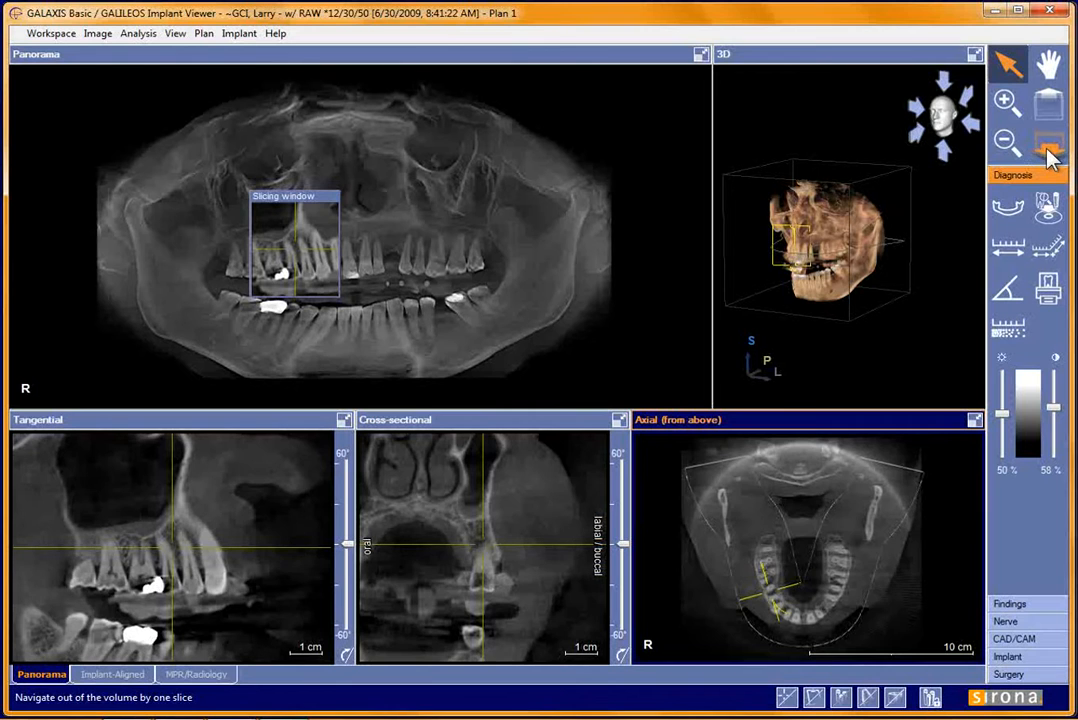
{"action": "left_click", "coordinate": [1049, 153]}
{"action": "left_click", "coordinate": [1049, 153]}
{"action": "left_click", "coordinate": [1049, 153]}
{"action": "left_click", "coordinate": [1049, 153]}
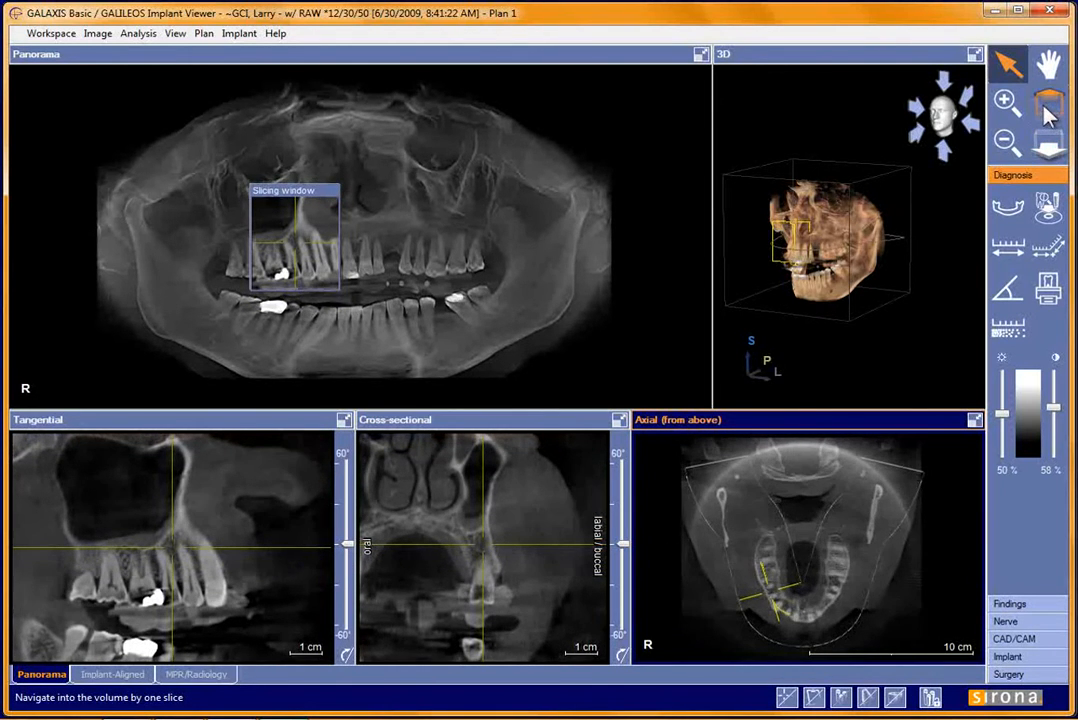
{"action": "left_click", "coordinate": [1047, 113]}
{"action": "left_click", "coordinate": [1047, 113]}
{"action": "left_click", "coordinate": [1047, 113]}
{"action": "left_click", "coordinate": [1047, 113]}
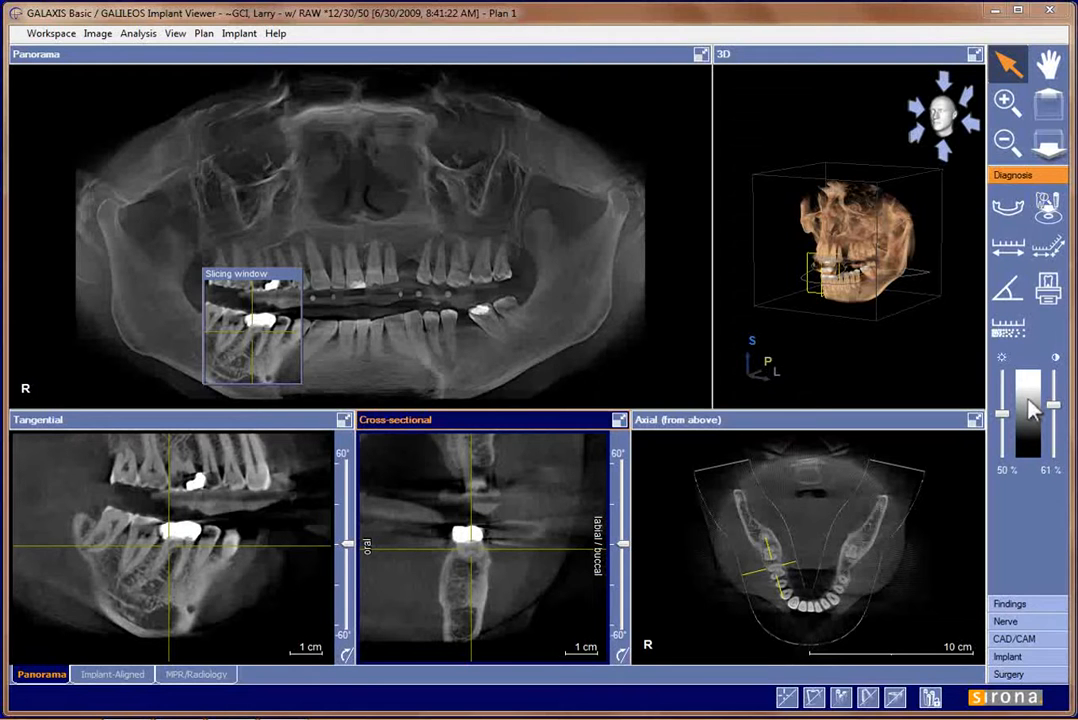
- Look through the Findings, Nerve, CAD/CAM, Implant and Surgery tool sets
{"action": "left_click", "coordinate": [1010, 605]}
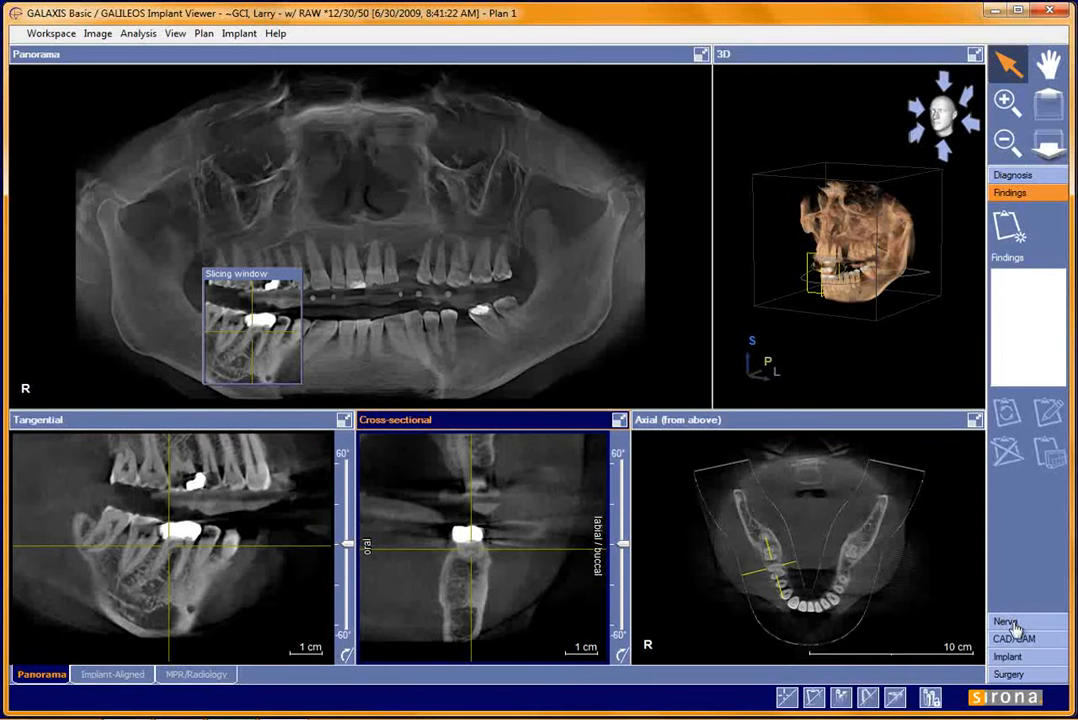
{"action": "left_click", "coordinate": [1008, 622]}
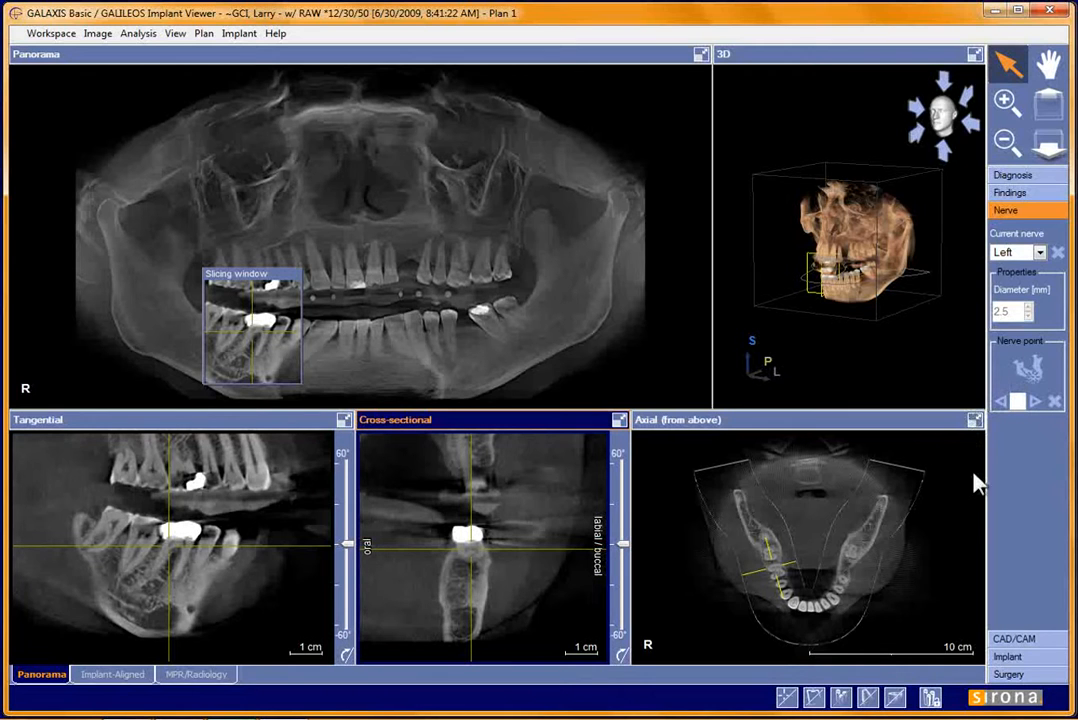
{"action": "left_click", "coordinate": [1014, 641]}
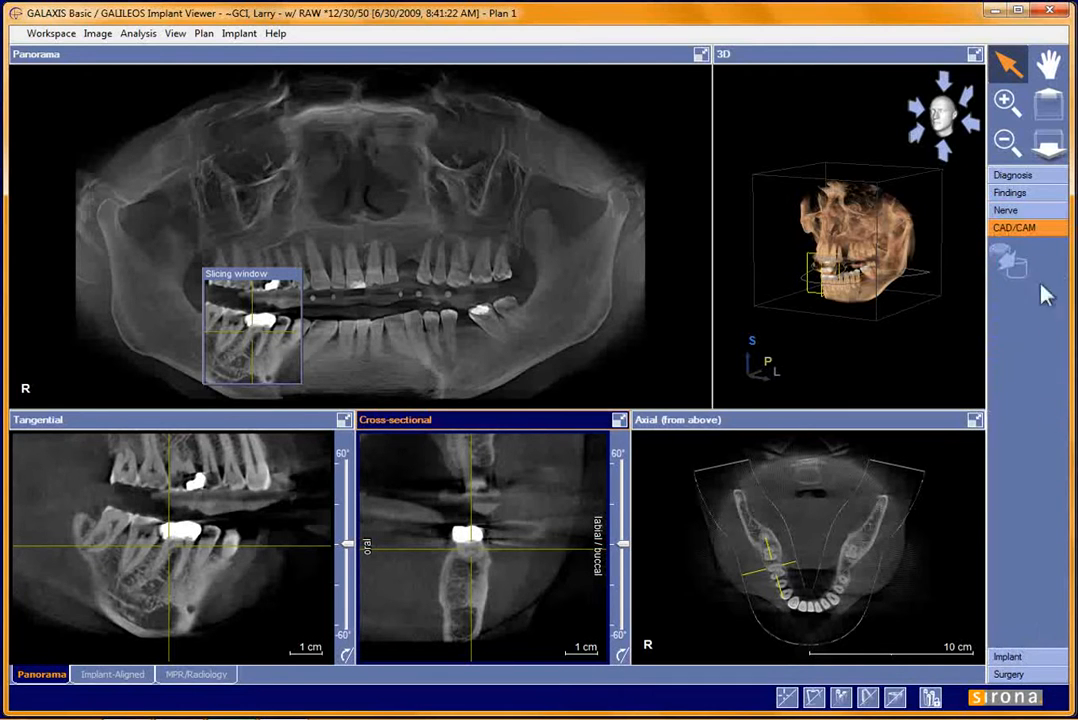
{"action": "left_click", "coordinate": [1008, 658]}
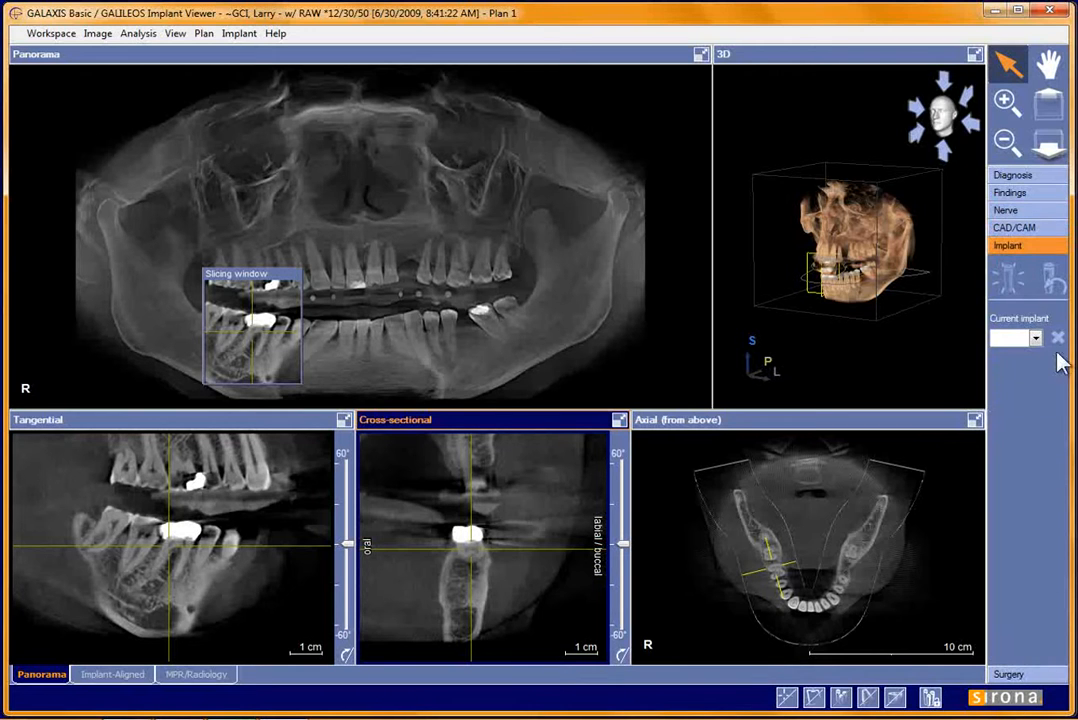
{"action": "left_click", "coordinate": [1028, 676]}
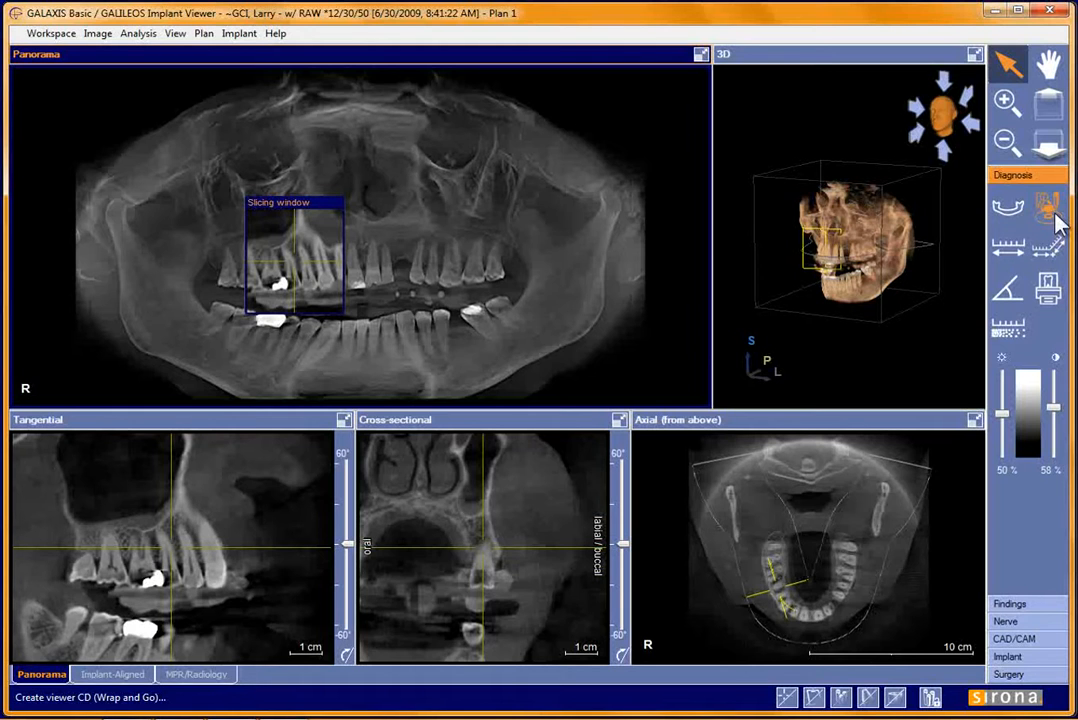
- Measure the width of the upper tooth's crown in the cross-sectional slice with a straight length measurement
{"action": "left_click", "coordinate": [1011, 255]}
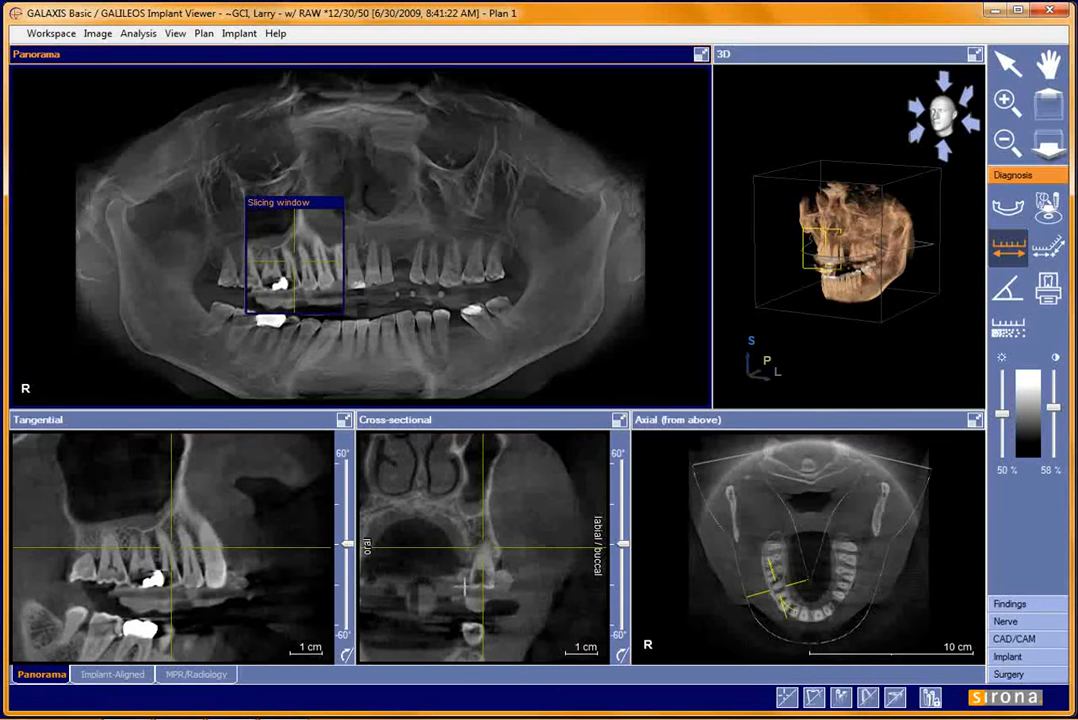
{"action": "left_click", "coordinate": [474, 581]}
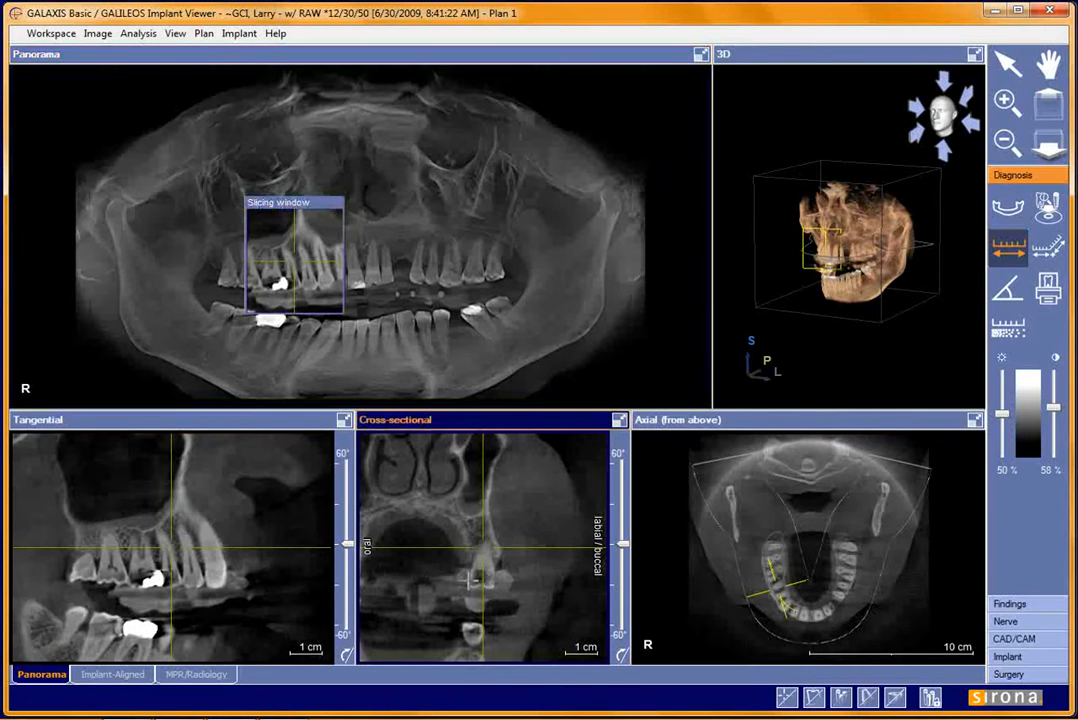
{"action": "left_click_drag", "start_coordinate": [468, 581], "coordinate": [494, 580]}
{"action": "left_click", "coordinate": [494, 580]}
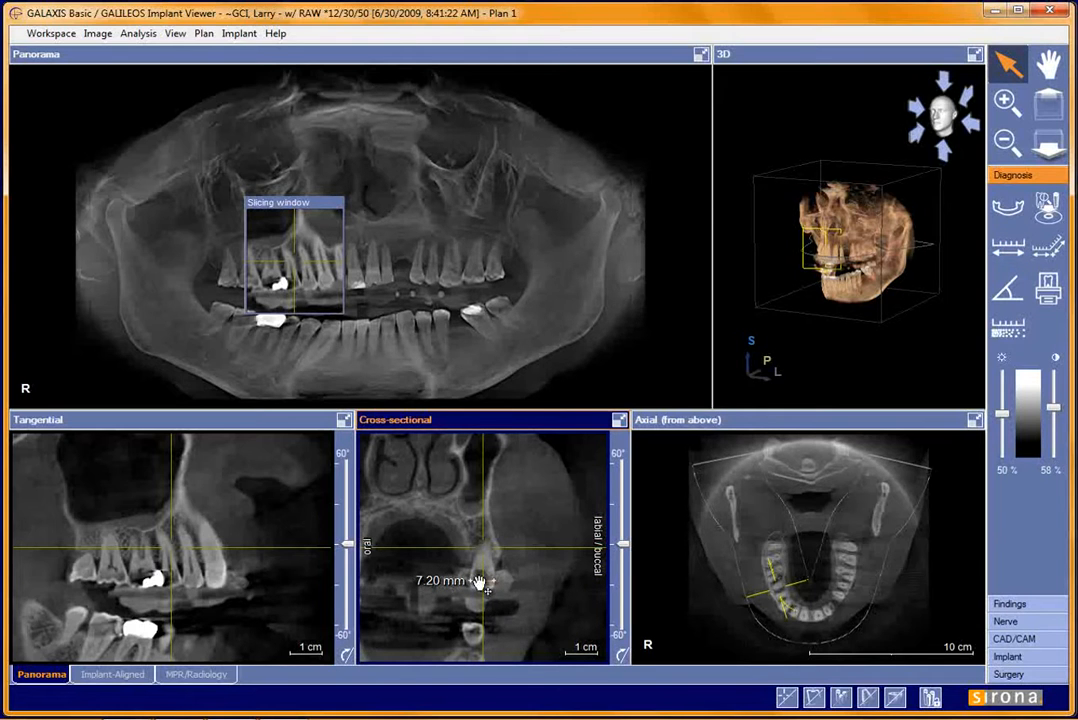
- Shift the crown width measurement slightly in the cross-sectional slice and remove it
{"action": "mouse_move", "coordinate": [479, 582]}
{"action": "left_mouse_down"}
{"action": "mouse_move", "coordinate": [479, 569]}
{"action": "mouse_move", "coordinate": [480, 580]}
{"action": "left_mouse_up"}
{"action": "right_click", "coordinate": [480, 579]}
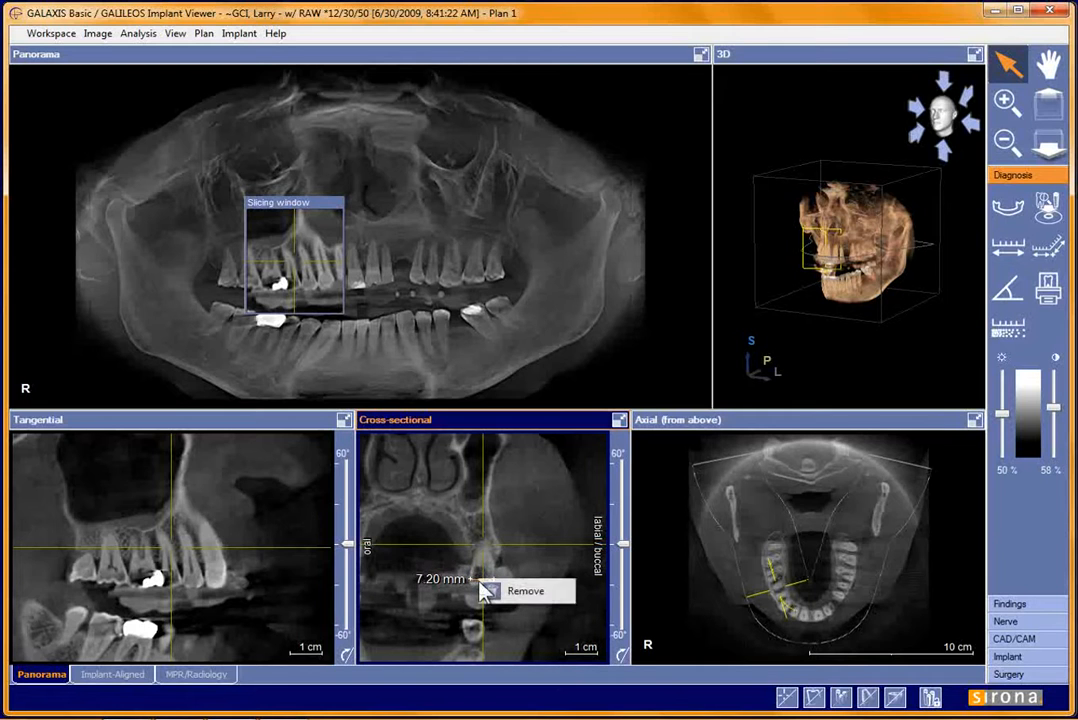
{"action": "left_click", "coordinate": [489, 596]}
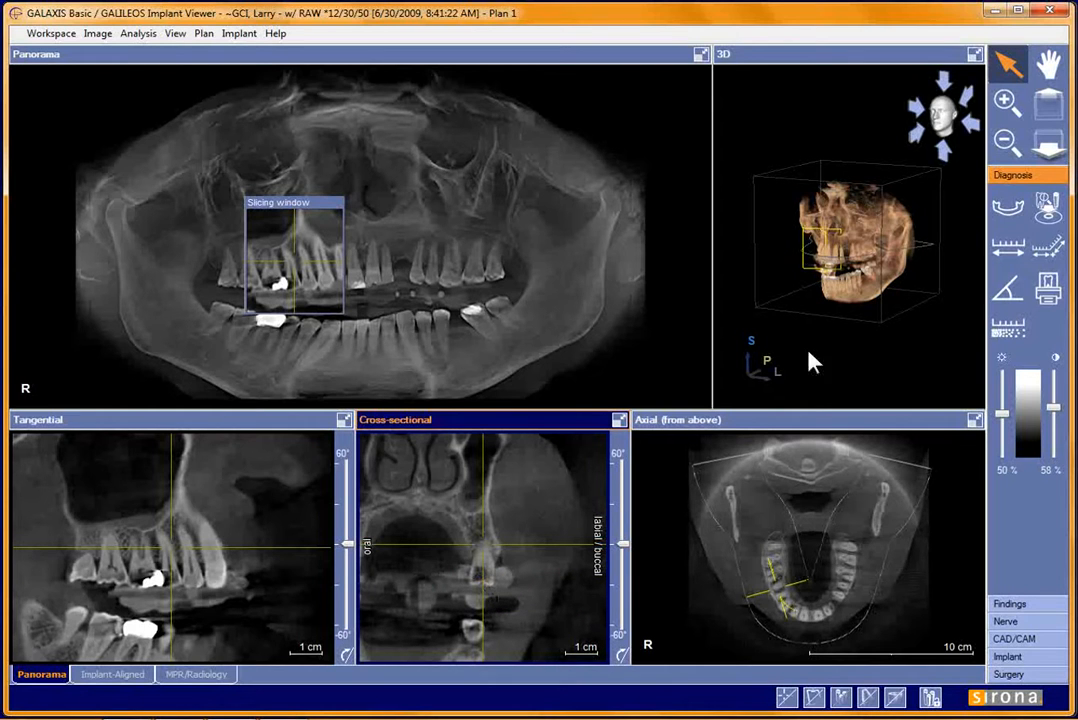
- Measure along the curved length of the second-from-front upper tooth in the tangential slice, and remove the path measurement
{"action": "left_click", "coordinate": [1049, 250]}
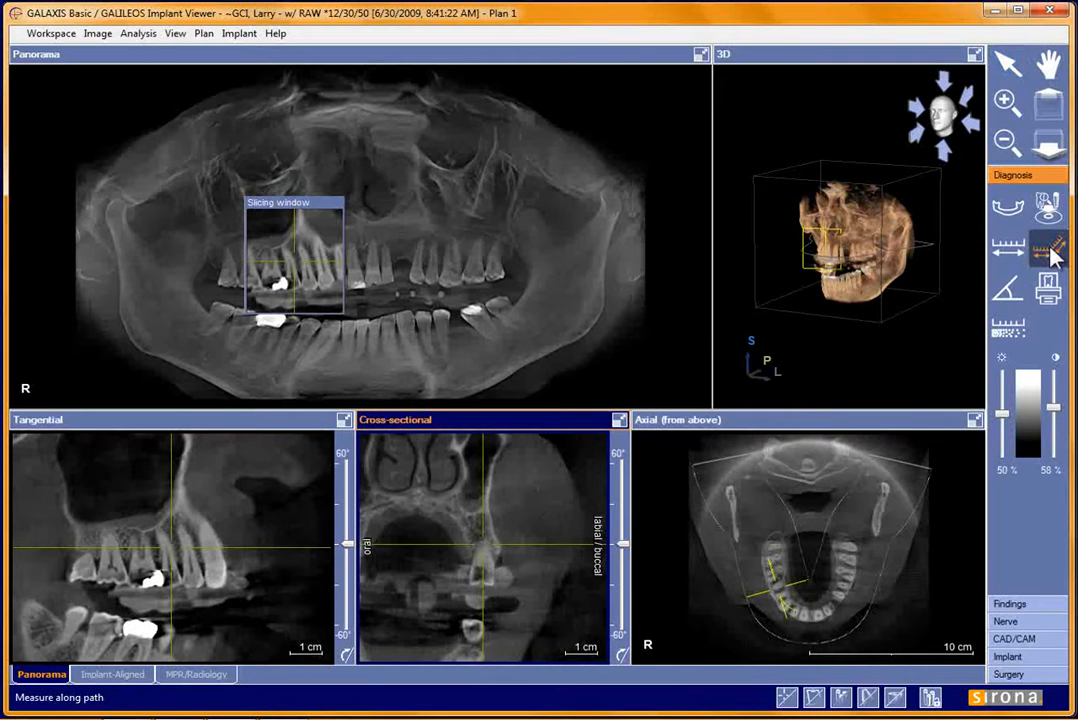
{"action": "left_click", "coordinate": [203, 588]}
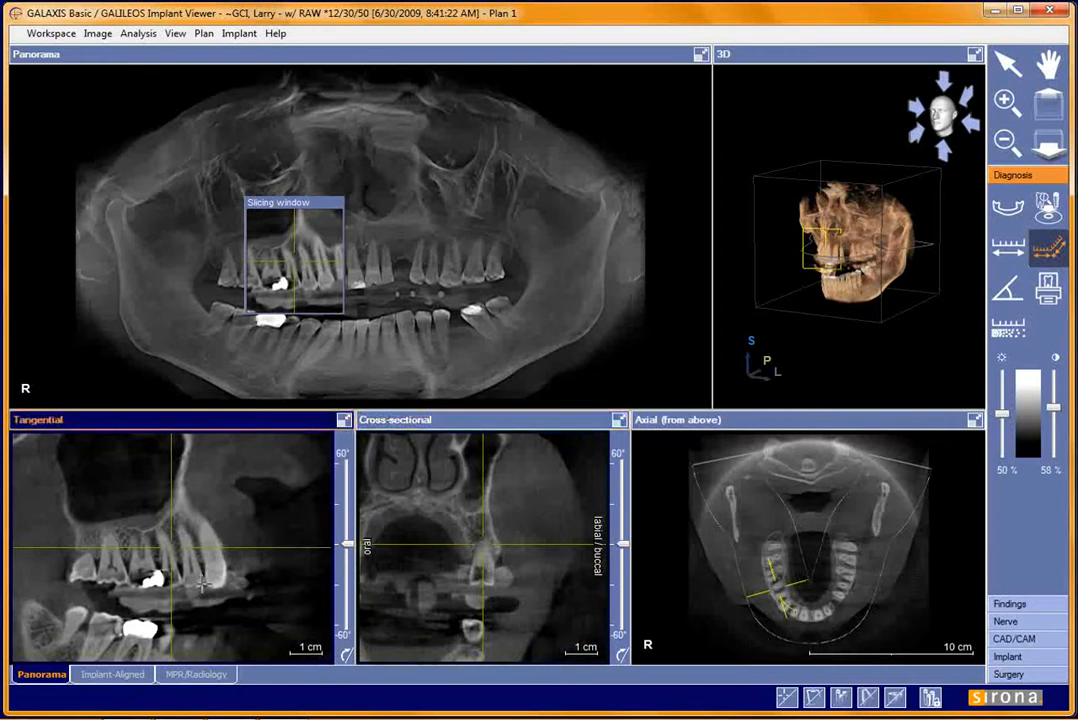
{"action": "double_click", "coordinate": [201, 580]}
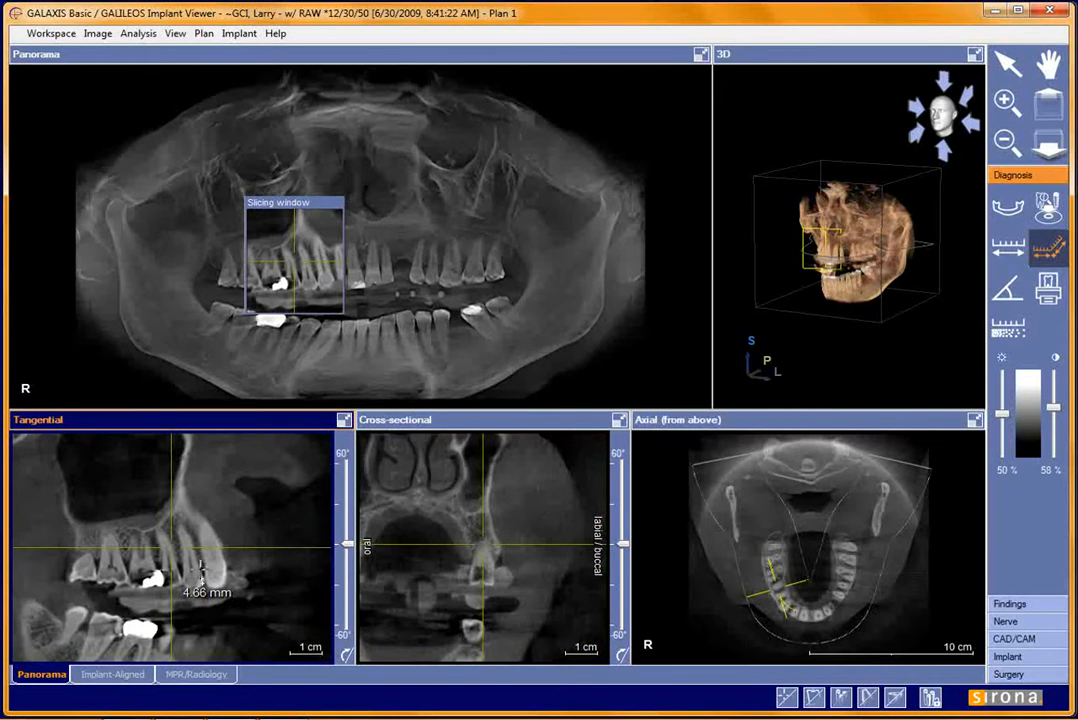
{"action": "left_click", "coordinate": [200, 566]}
{"action": "left_click", "coordinate": [197, 553]}
{"action": "left_click", "coordinate": [194, 545]}
{"action": "left_click", "coordinate": [190, 535]}
{"action": "left_click", "coordinate": [182, 524]}
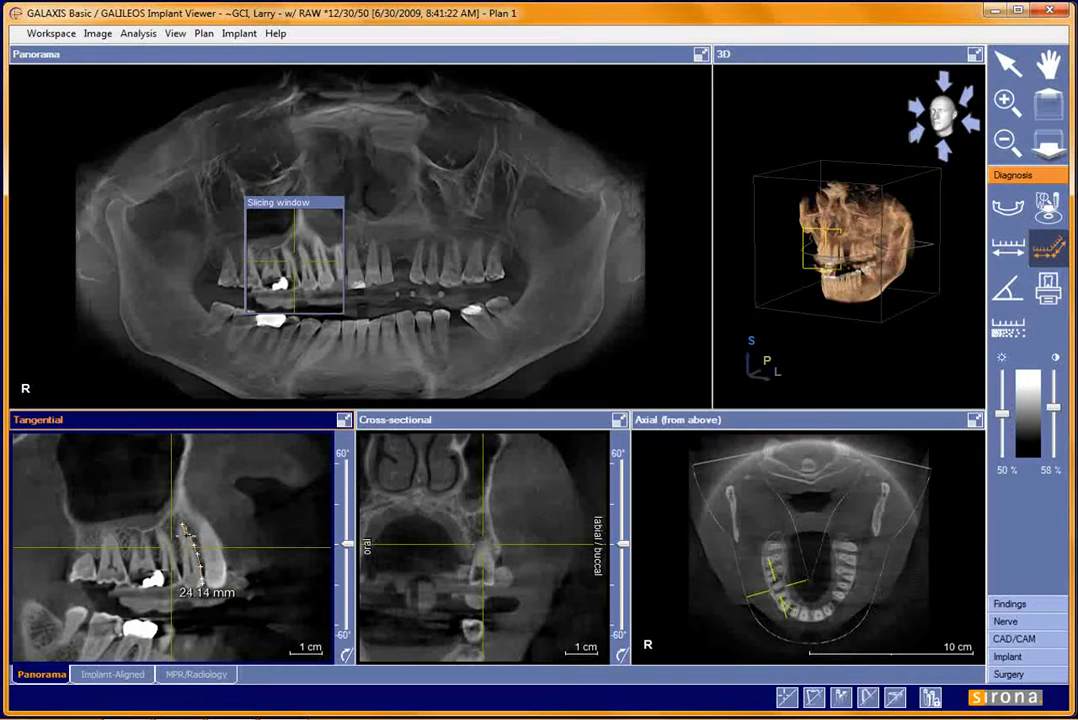
{"action": "right_click", "coordinate": [186, 533]}
{"action": "left_click", "coordinate": [203, 545]}
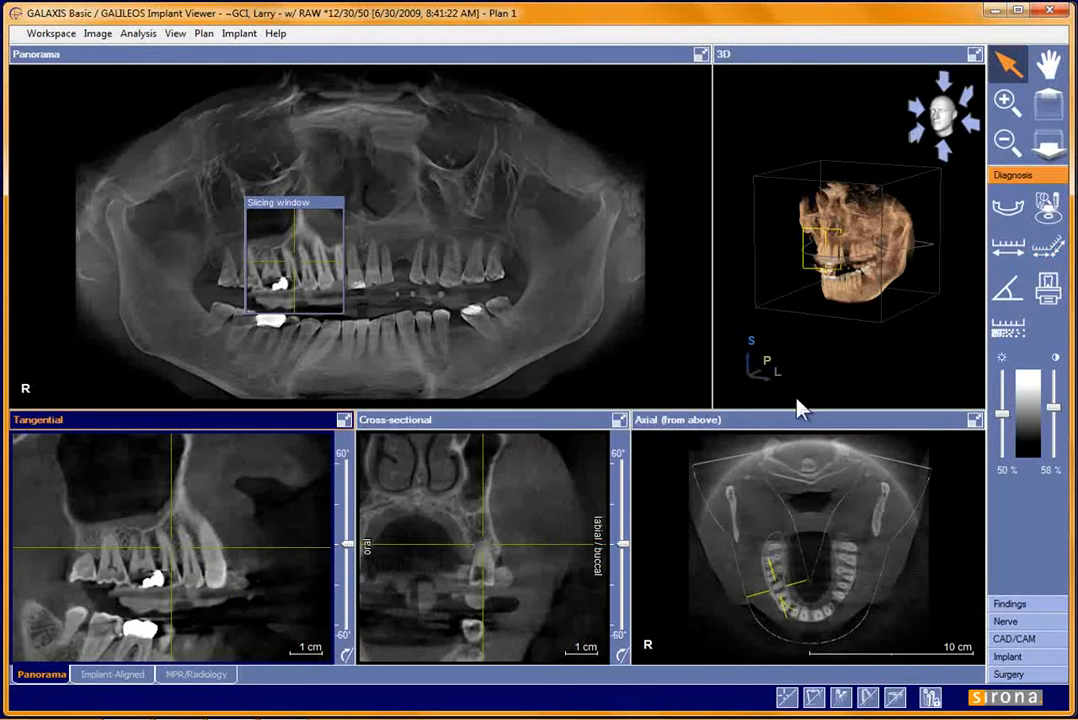
- Measure a three-point angle on the upper tooth beside the crosshair centre in the tangential slice
{"action": "left_click", "coordinate": [1007, 296]}
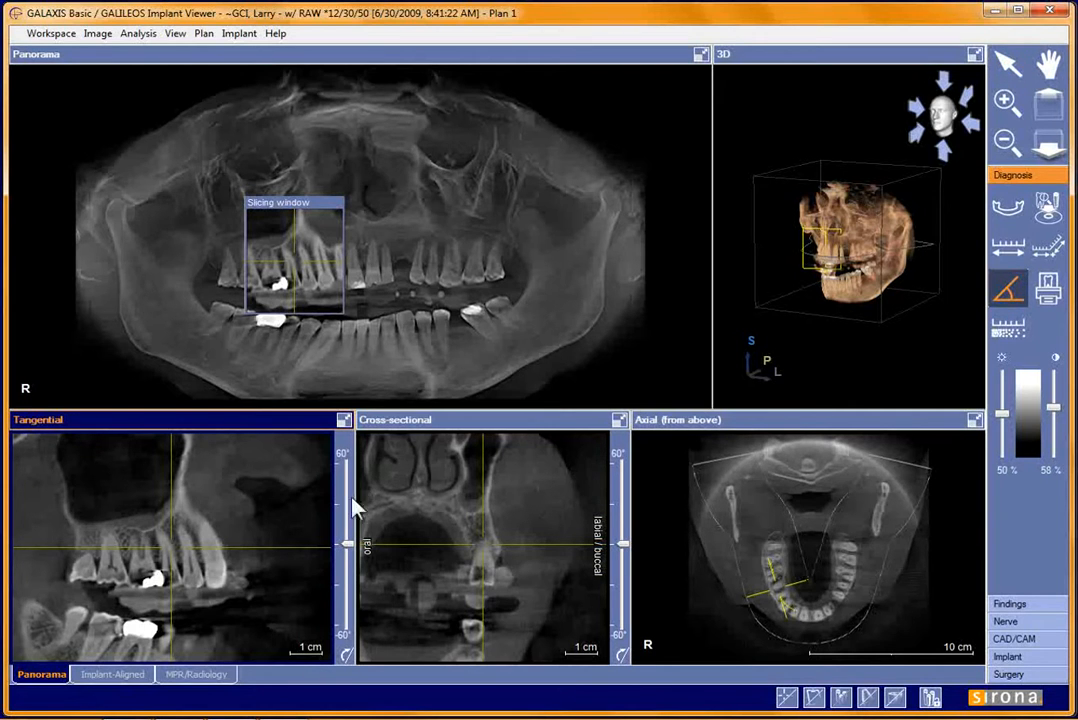
{"action": "left_click", "coordinate": [156, 530]}
{"action": "left_click", "coordinate": [162, 570]}
{"action": "left_click", "coordinate": [176, 551]}
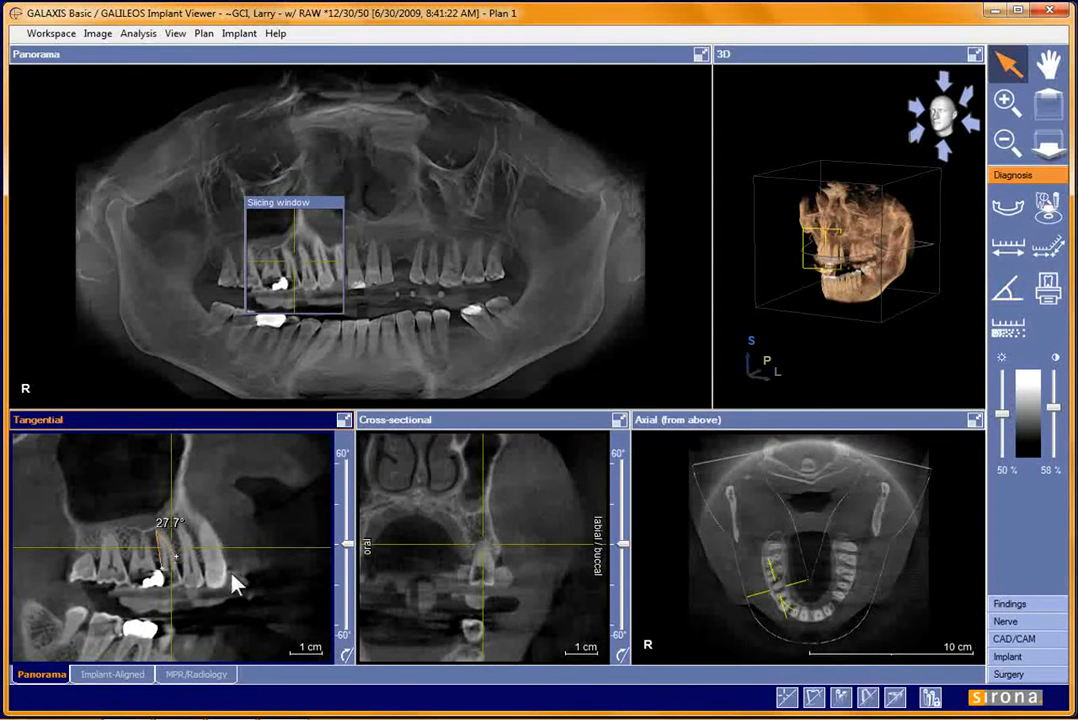
- Move the angle measurement to the neighbouring tooth further back in the tangential slice and remove it
{"action": "left_click", "coordinate": [162, 543]}
{"action": "left_click_drag", "start_coordinate": [176, 556], "coordinate": [346, 514]}
{"action": "left_click_drag", "start_coordinate": [414, 537], "coordinate": [143, 543]}
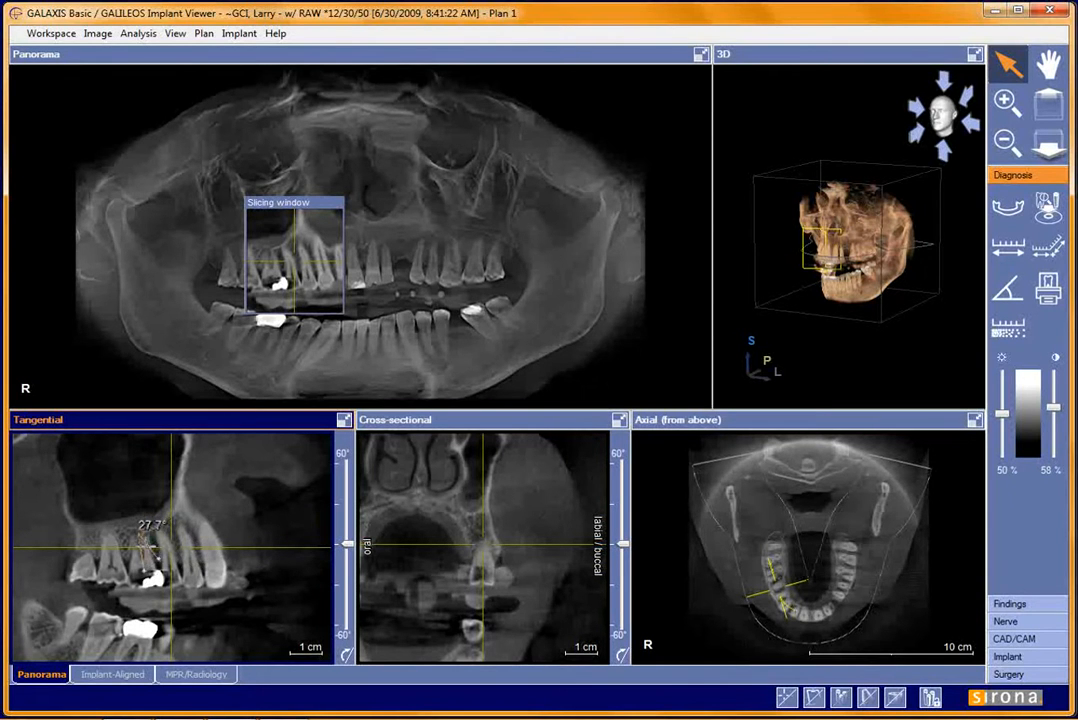
{"action": "right_click", "coordinate": [147, 548]}
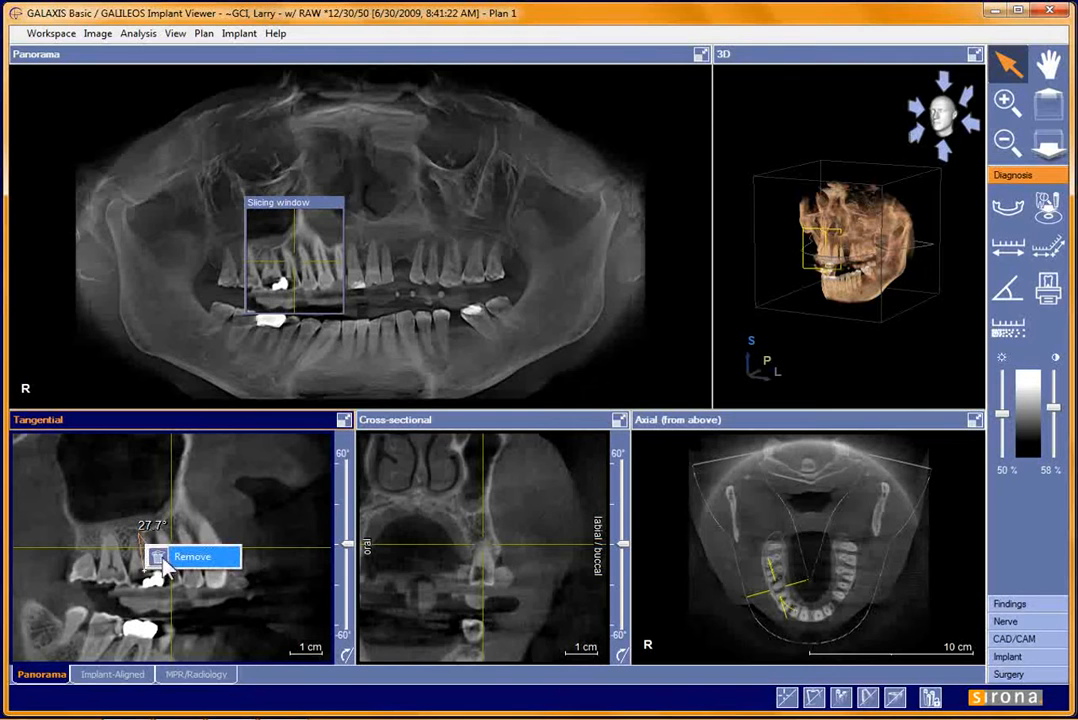
{"action": "left_click", "coordinate": [161, 562]}
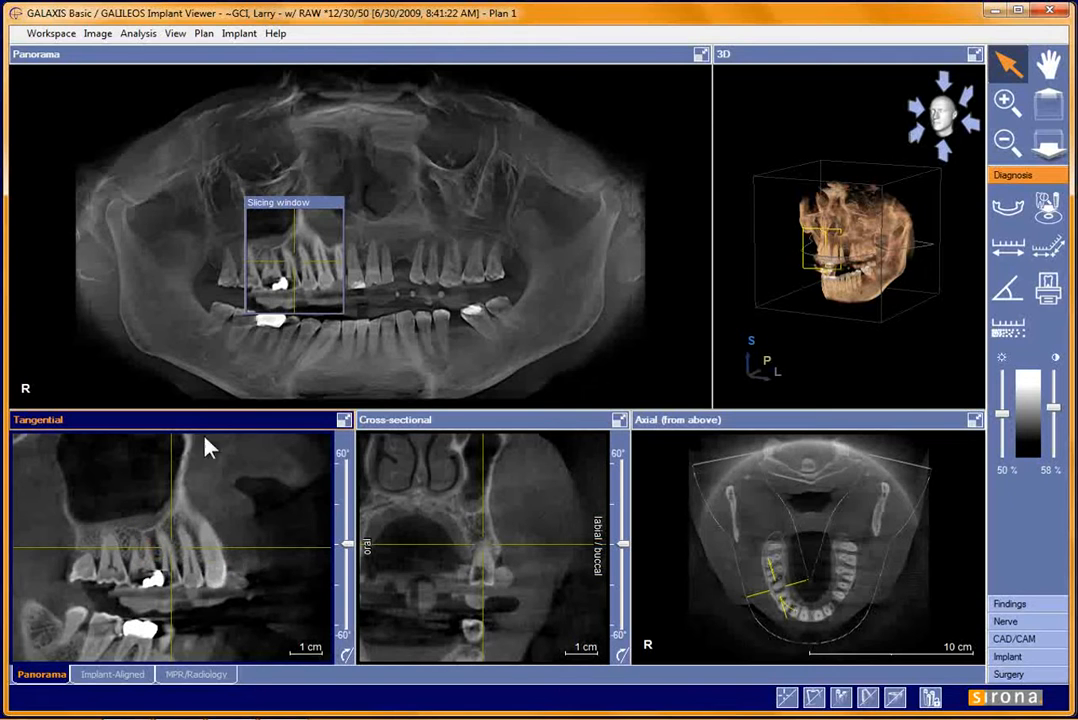
- Select the \\printto\Canon North printer for the 3D views, examine its page and quality properties, and leave without printing
{"action": "left_click", "coordinate": [1047, 290]}
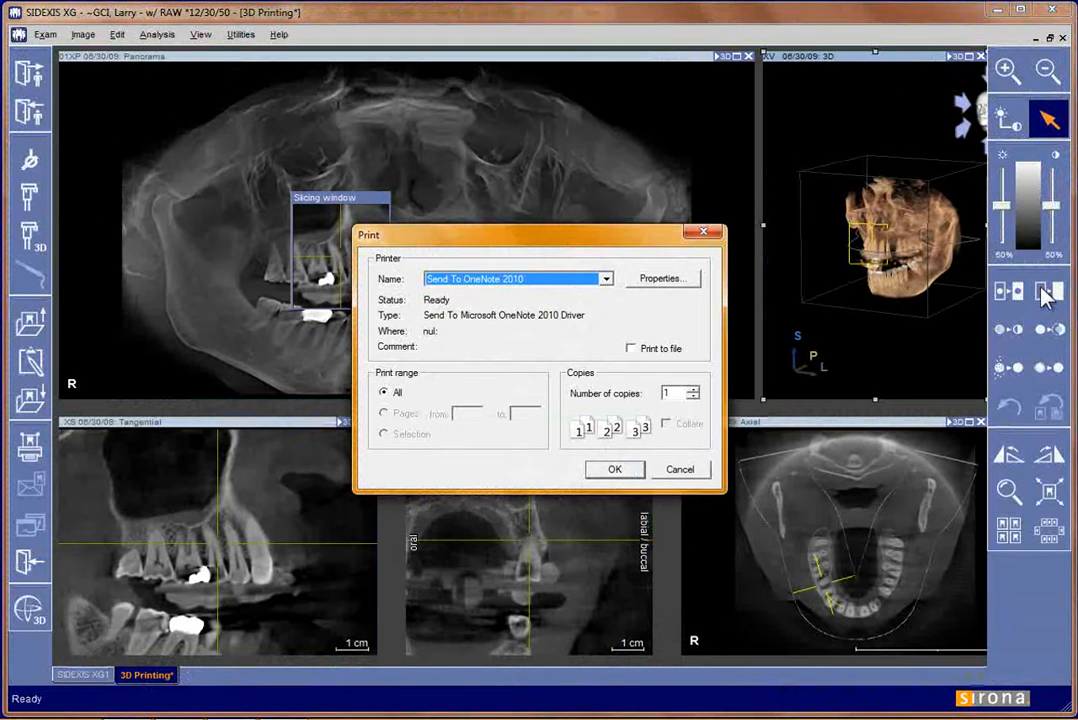
{"action": "left_click", "coordinate": [609, 282]}
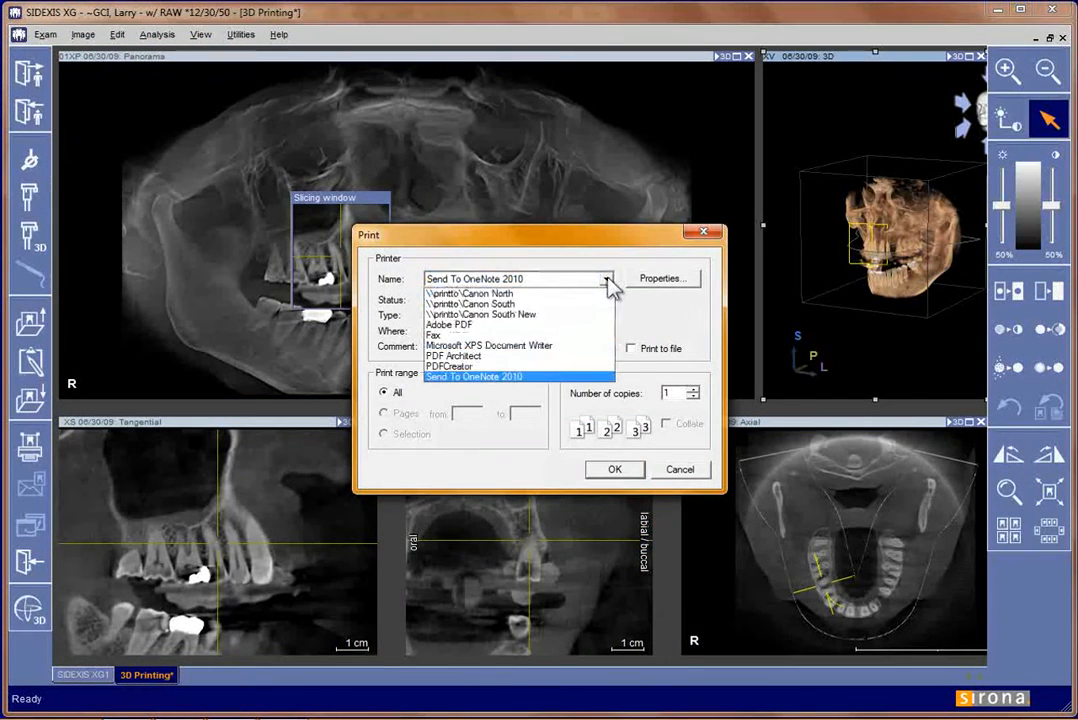
{"action": "left_click", "coordinate": [512, 294]}
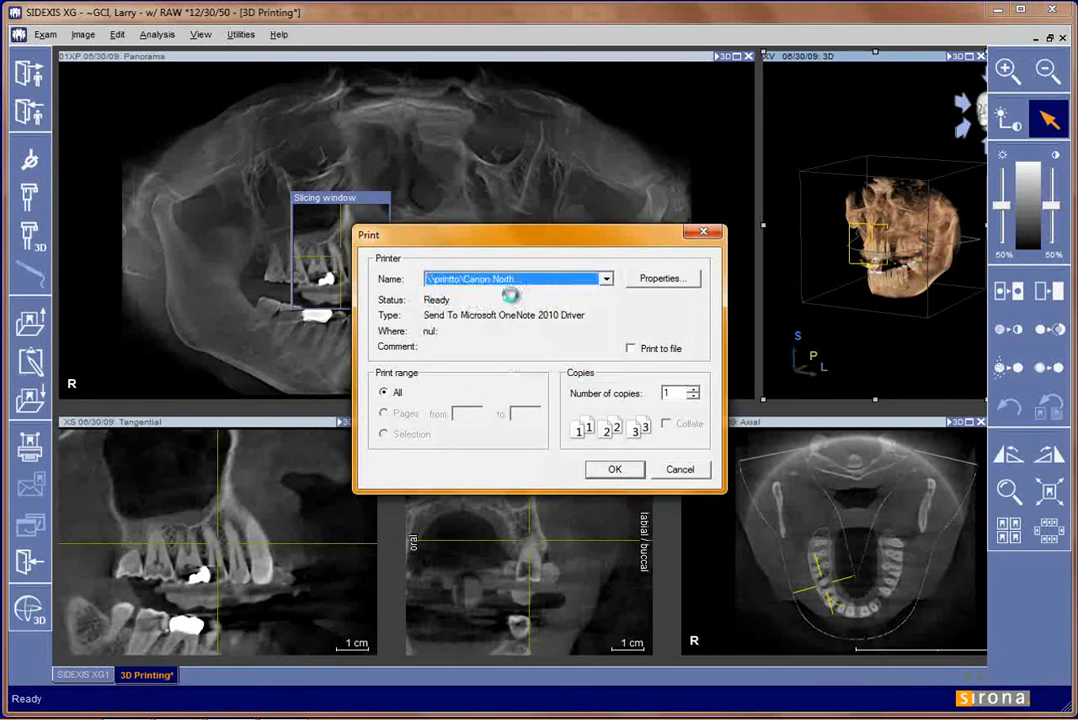
{"action": "left_click", "coordinate": [657, 285]}
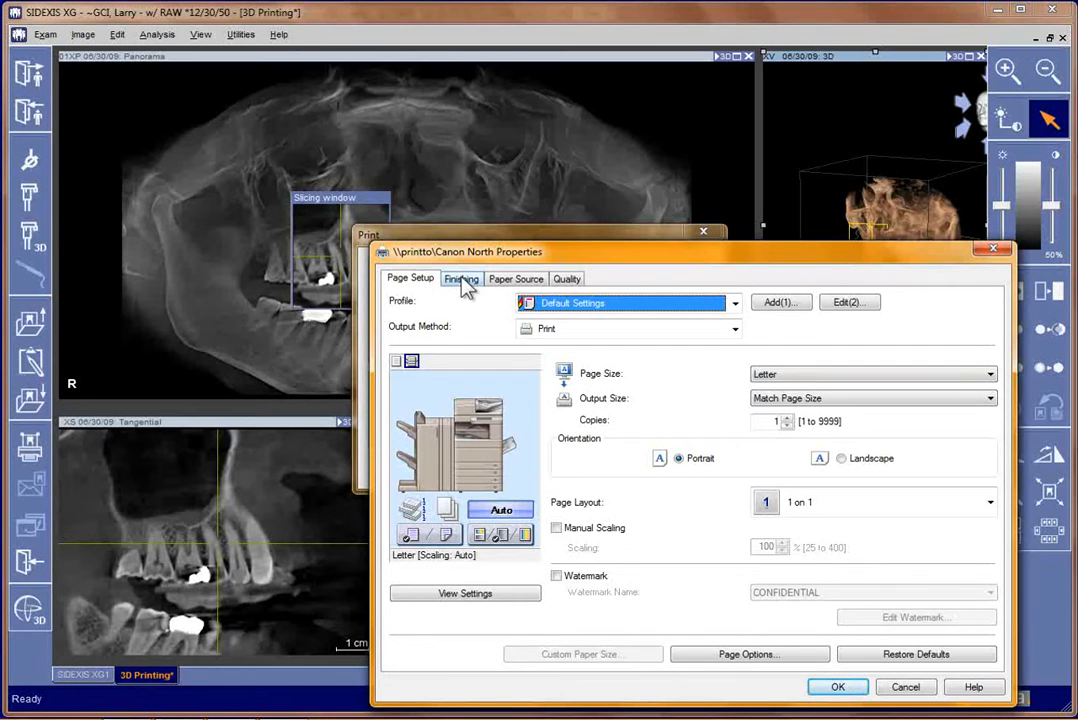
{"action": "left_click", "coordinate": [569, 281]}
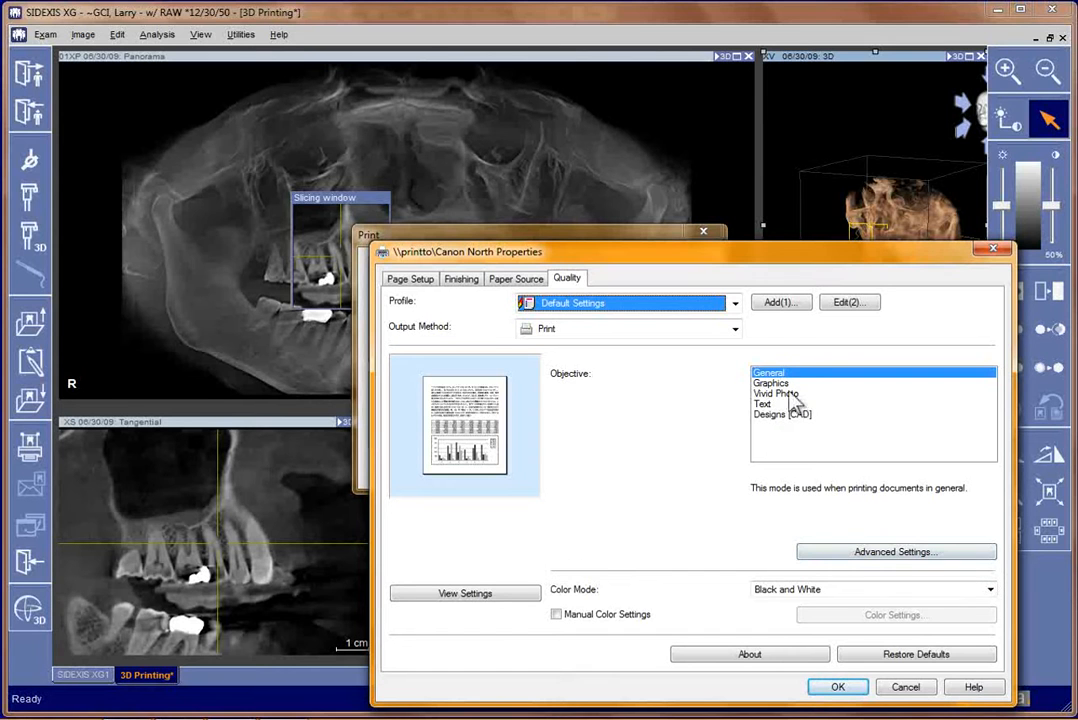
{"action": "left_click", "coordinate": [897, 689]}
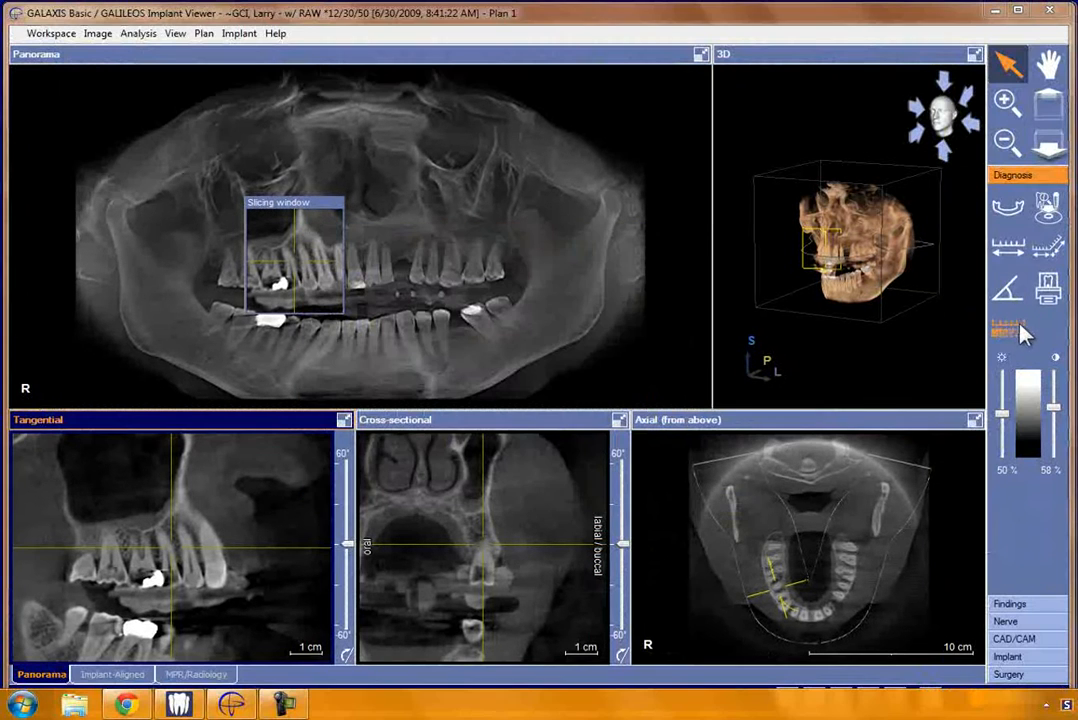
- Take density readings on the patient's right jaw ramus in the axial slice and just in front of the frontmost upper tooth in the tangential slice
{"action": "left_click", "coordinate": [1008, 334]}
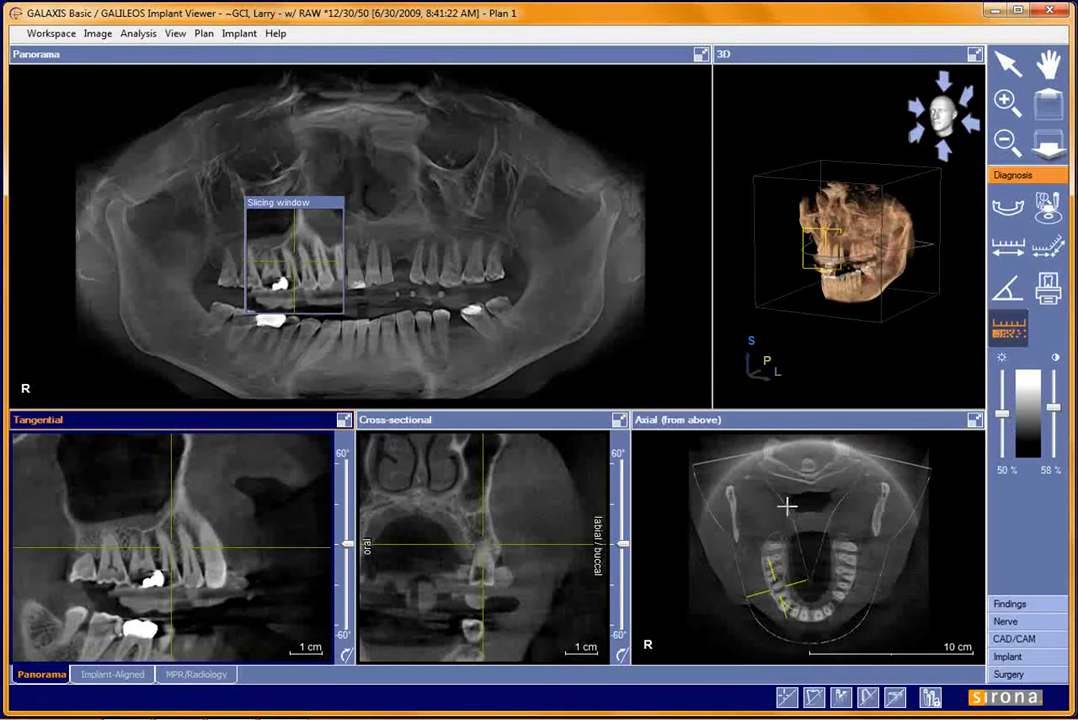
{"action": "left_click", "coordinate": [733, 504]}
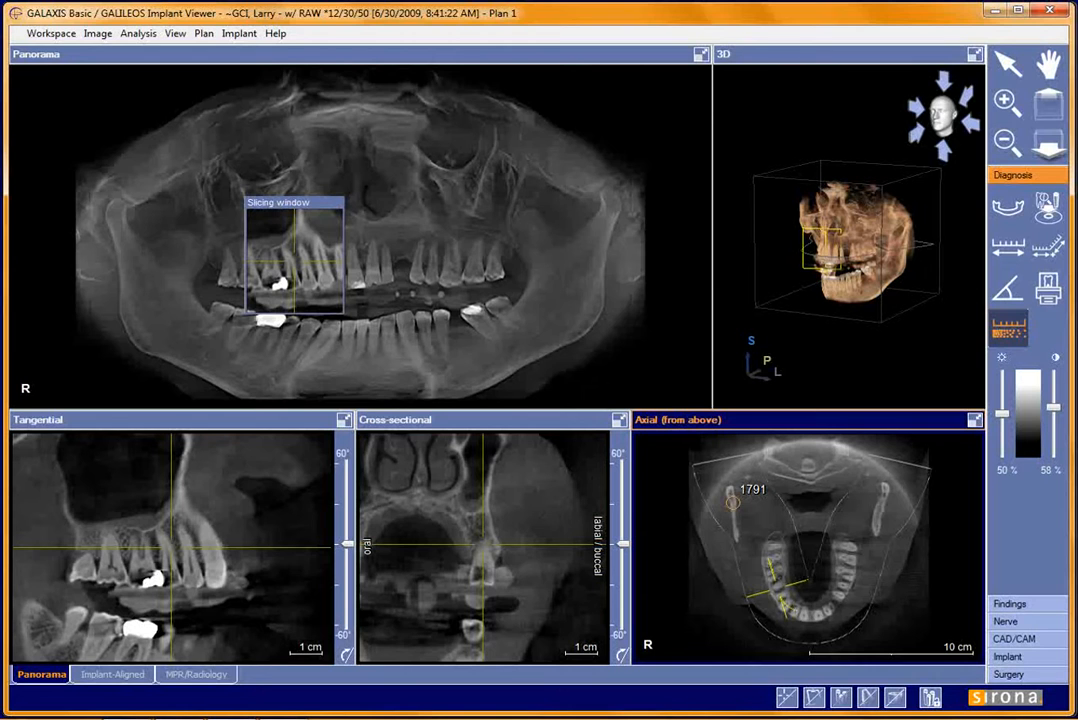
{"action": "left_click_drag", "start_coordinate": [733, 503], "coordinate": [787, 473]}
{"action": "left_click", "coordinate": [787, 473]}
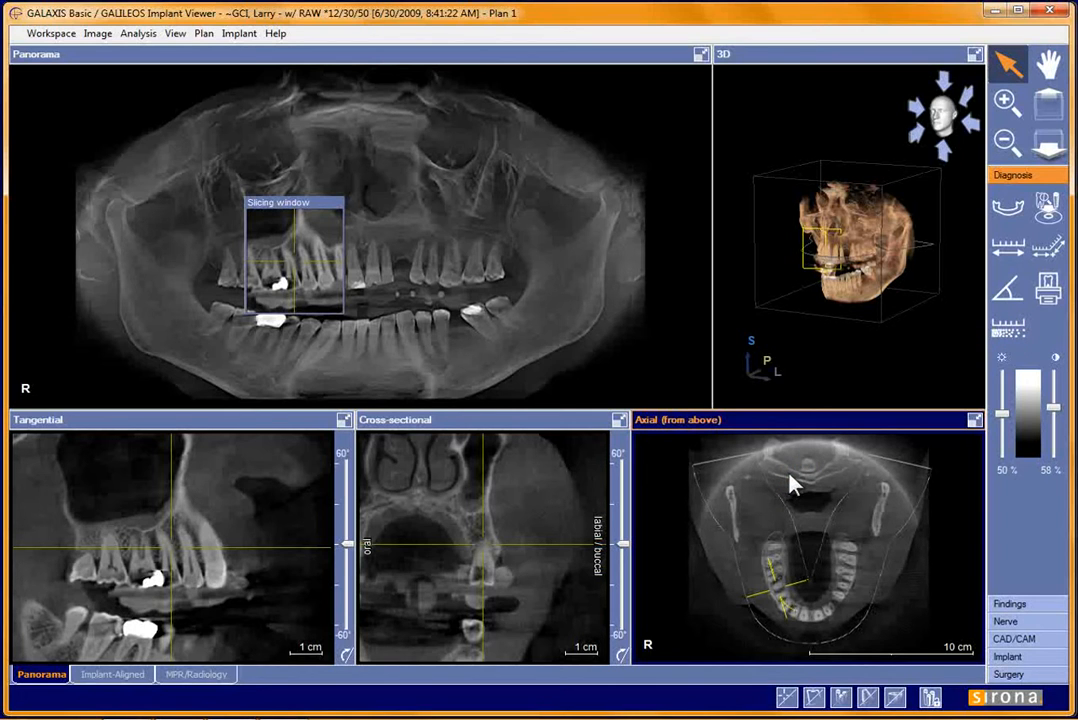
{"action": "left_click", "coordinate": [1006, 335]}
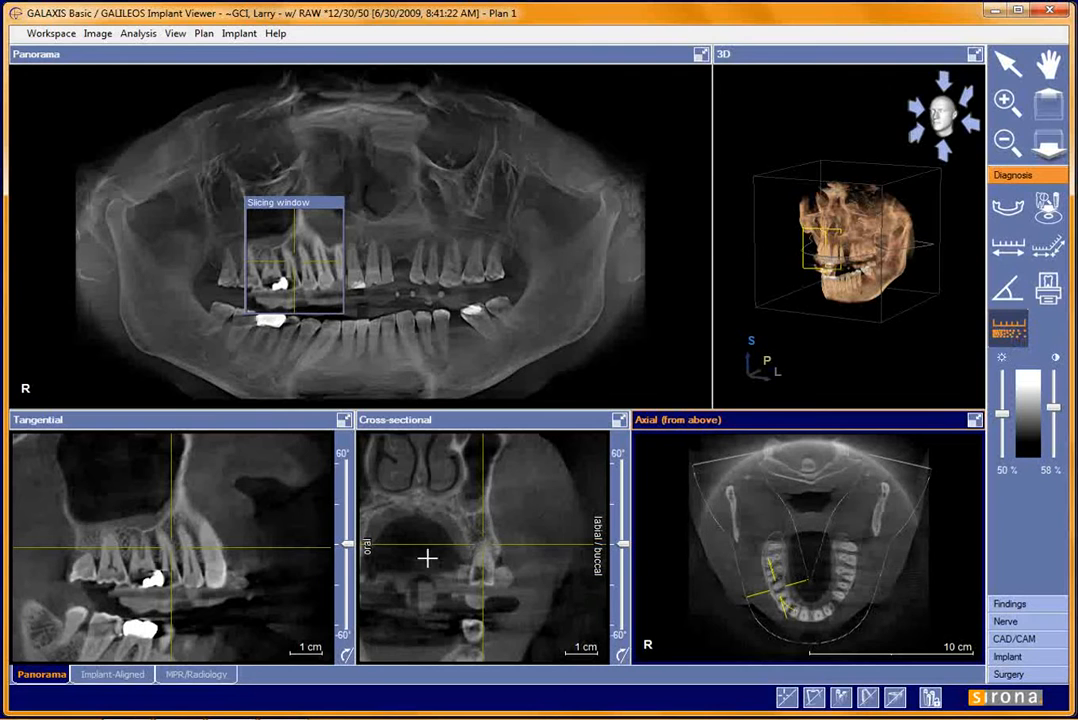
{"action": "left_click", "coordinate": [229, 558]}
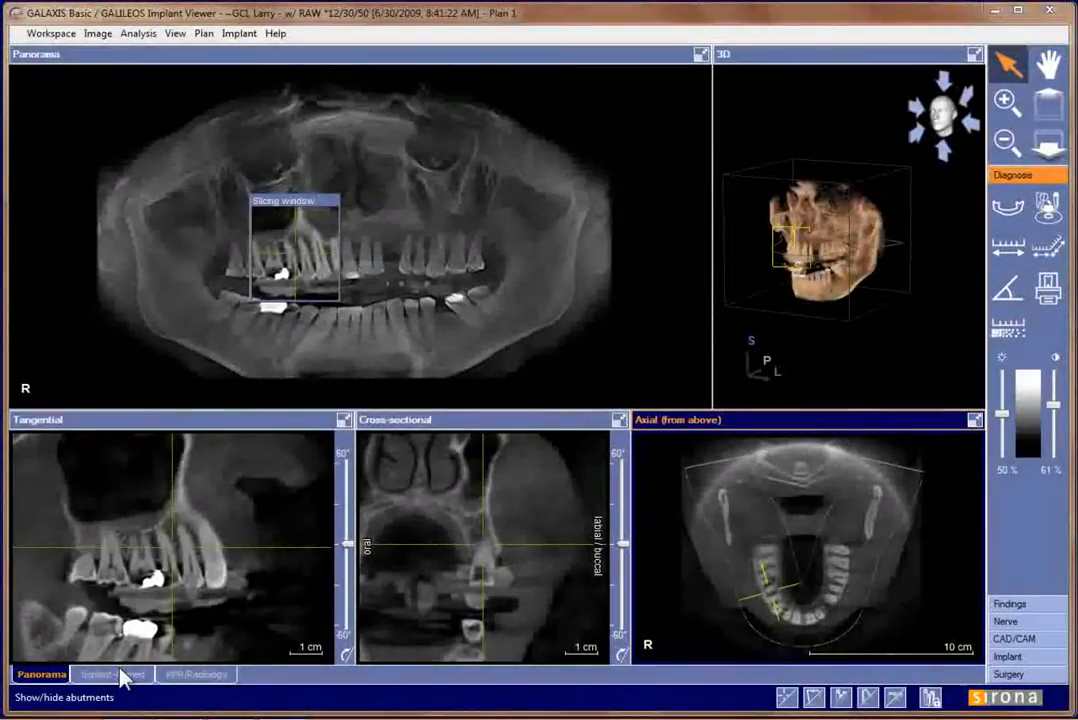
- Go through the Implant-Aligned workspace to MPR/Radiology, and view the coronal slice enlarged before restoring the four-view layout
{"action": "left_click", "coordinate": [118, 675]}
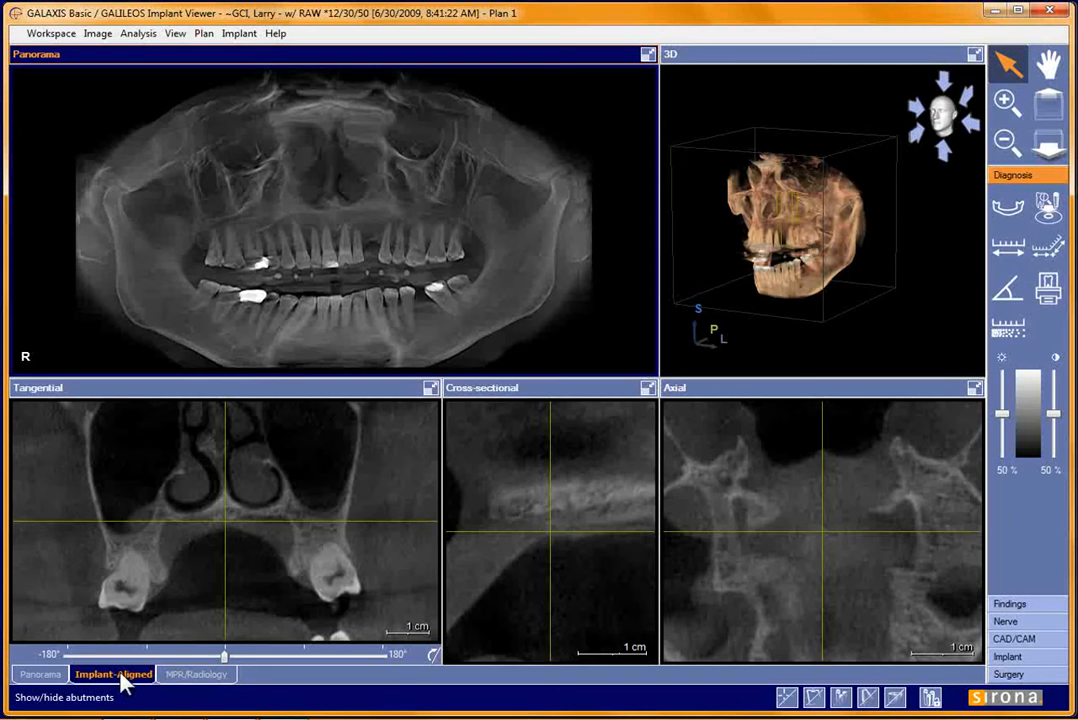
{"action": "left_click", "coordinate": [179, 678]}
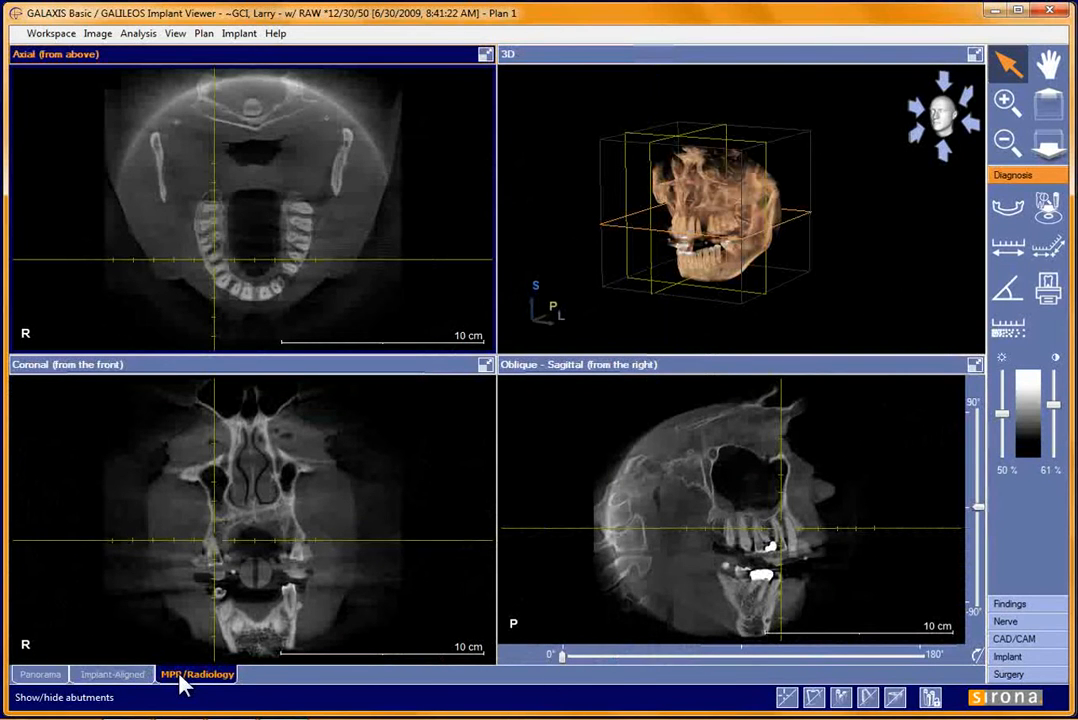
{"action": "left_click", "coordinate": [486, 365]}
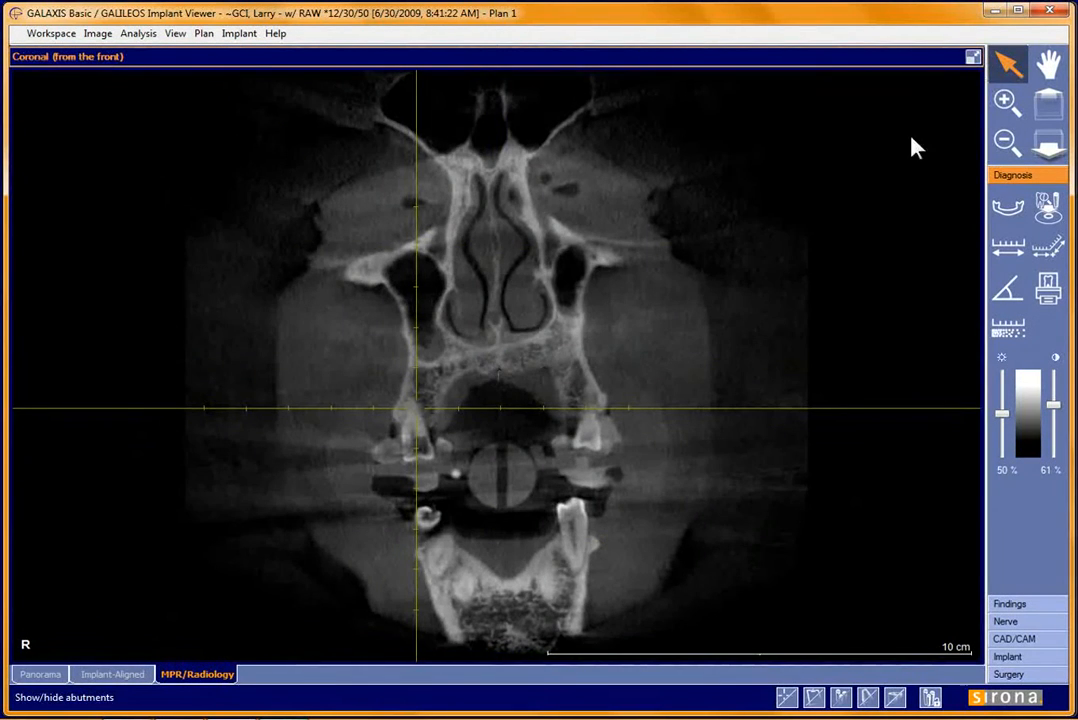
{"action": "left_click", "coordinate": [972, 57]}
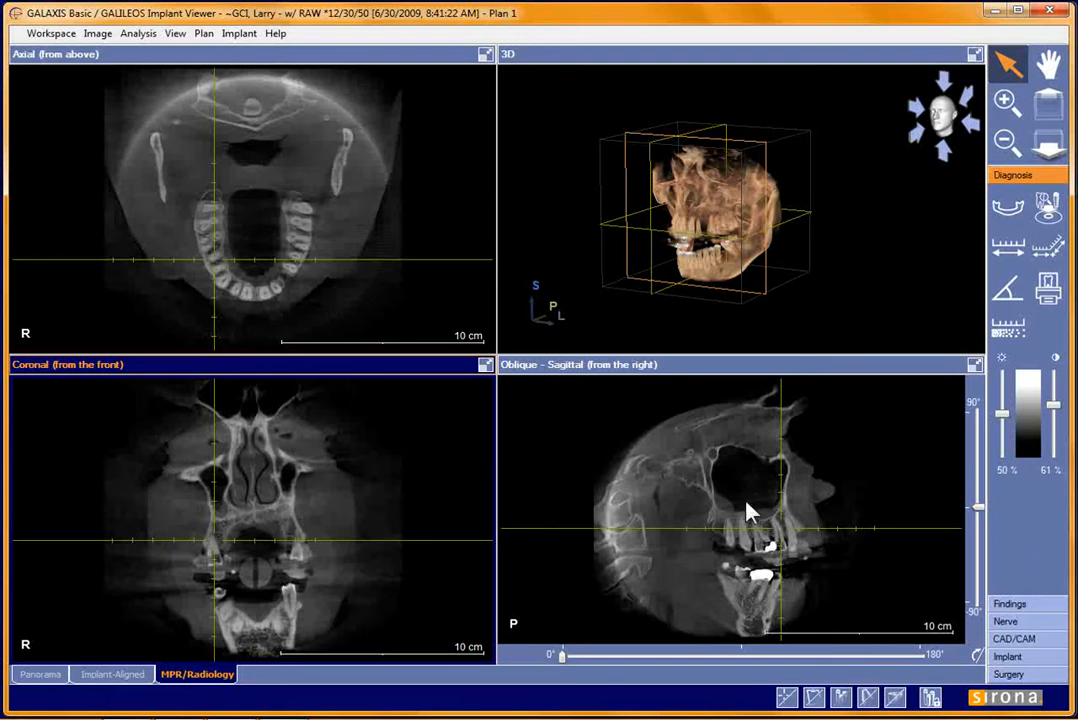
- Rotate the 3D skull towards its right side and activate the axial, coronal and oblique-sagittal views in turn to compare their planes
{"action": "left_click_drag", "start_coordinate": [658, 310], "coordinate": [822, 280]}
{"action": "left_click", "coordinate": [330, 267]}
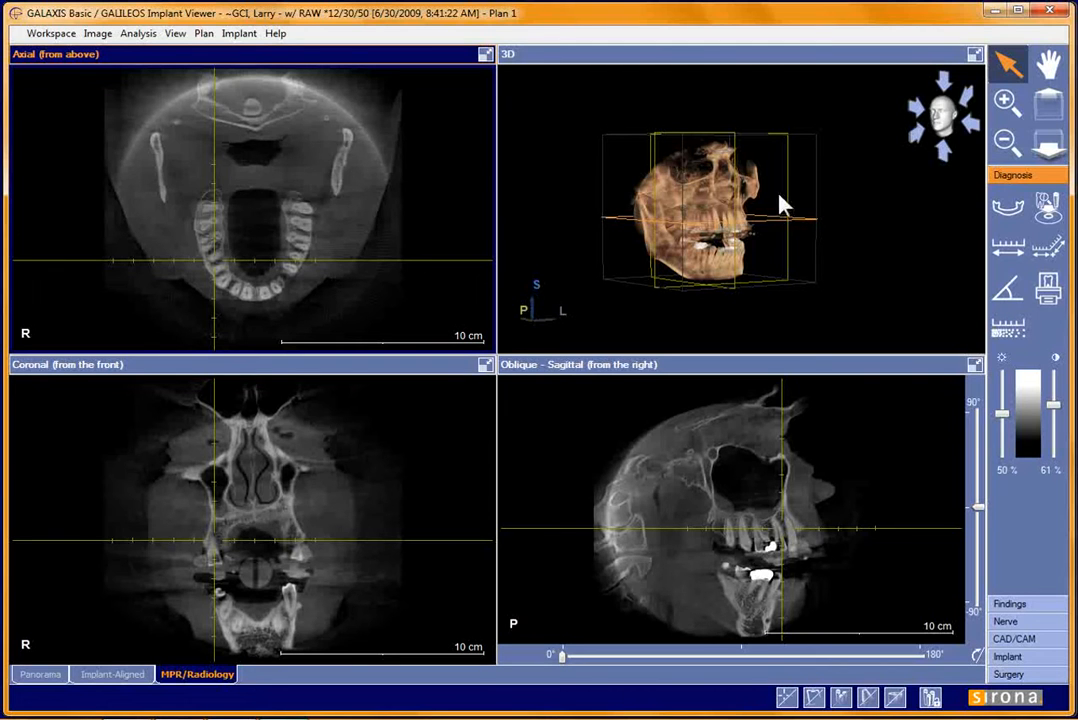
{"action": "left_click", "coordinate": [296, 466]}
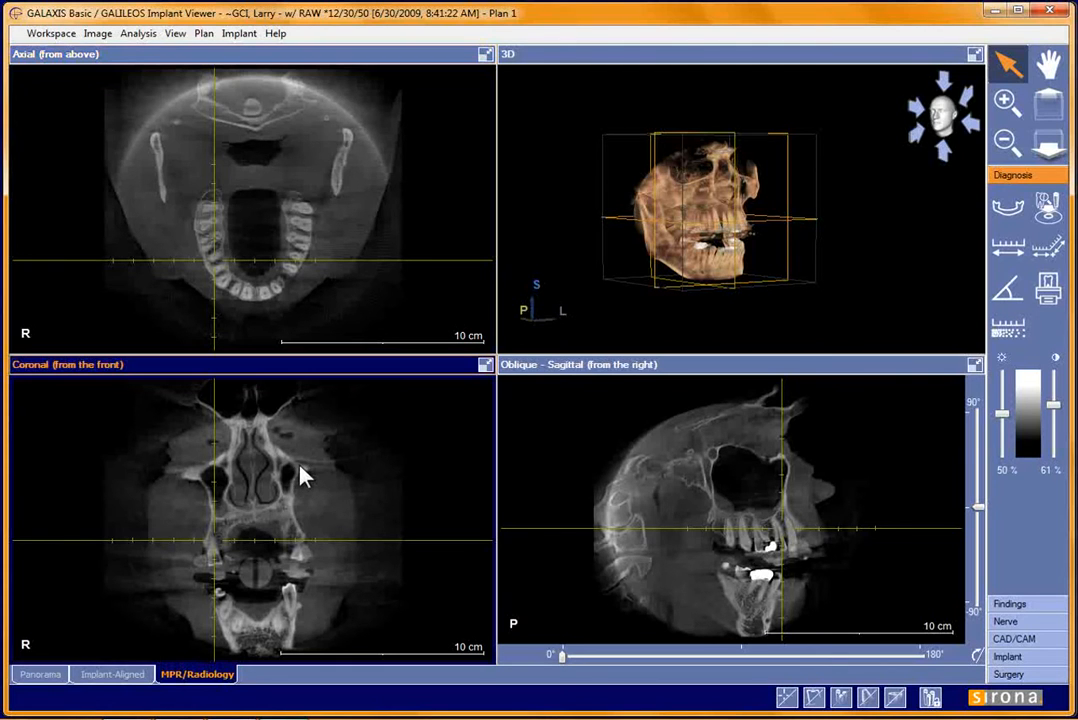
{"action": "left_click", "coordinate": [703, 557]}
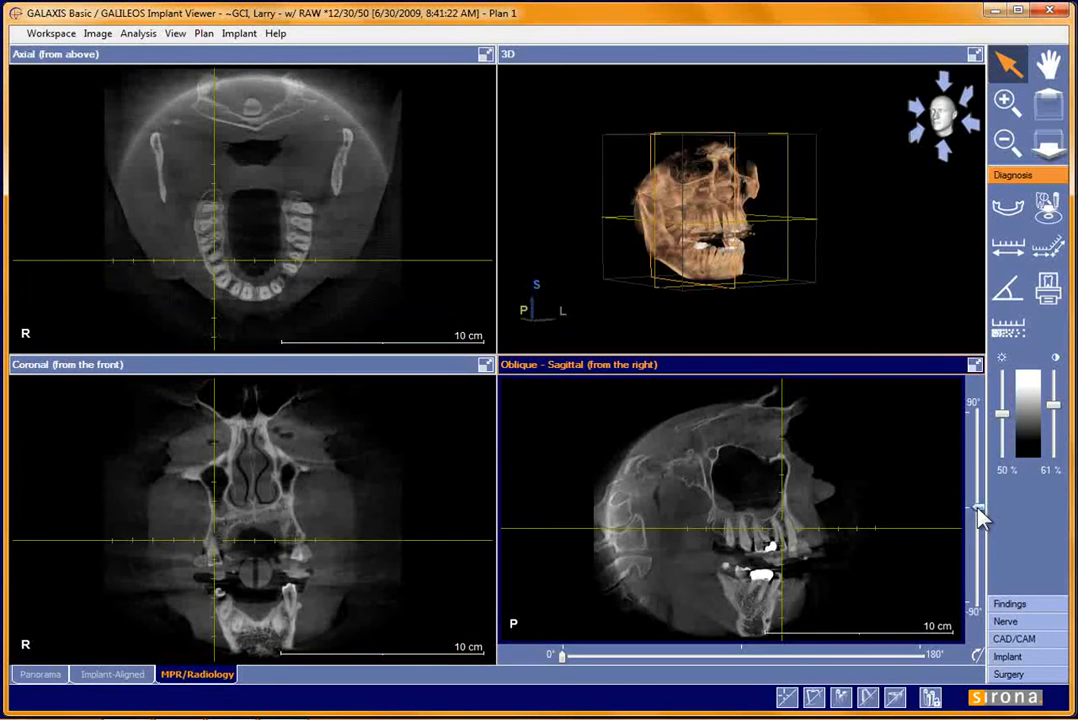
- Tilt the oblique-sagittal slice slightly towards 90°, check its plane on the 3D skull from the front, and reset the tilt
{"action": "left_click_drag", "start_coordinate": [980, 515], "coordinate": [978, 493]}
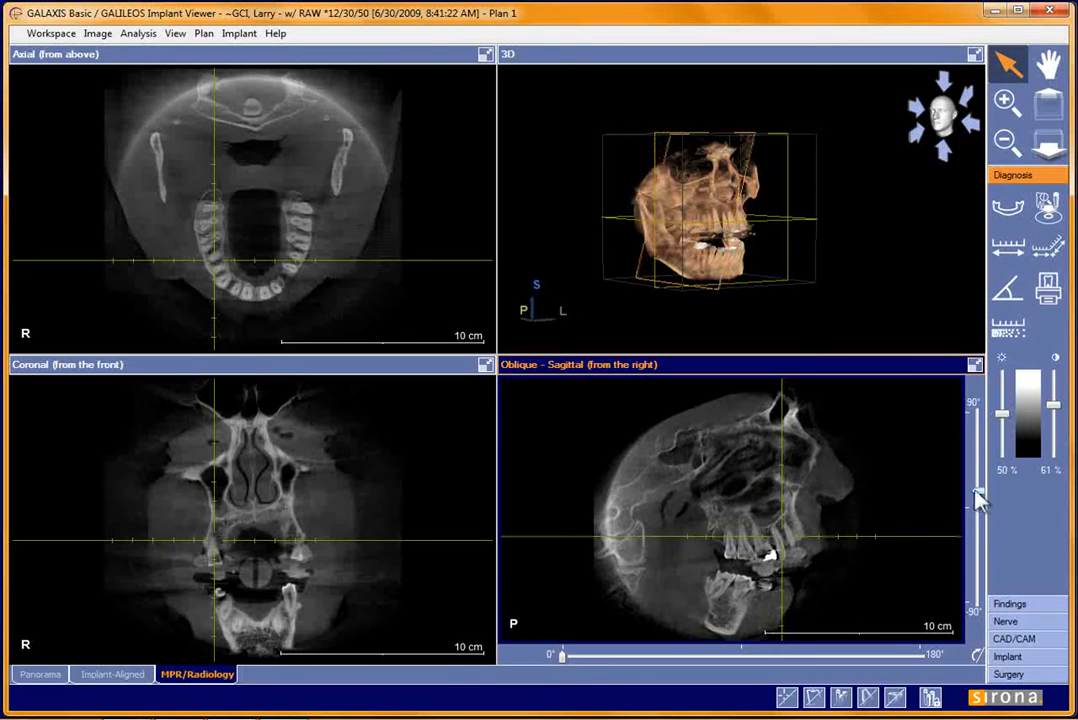
{"action": "left_click_drag", "start_coordinate": [772, 267], "coordinate": [705, 245]}
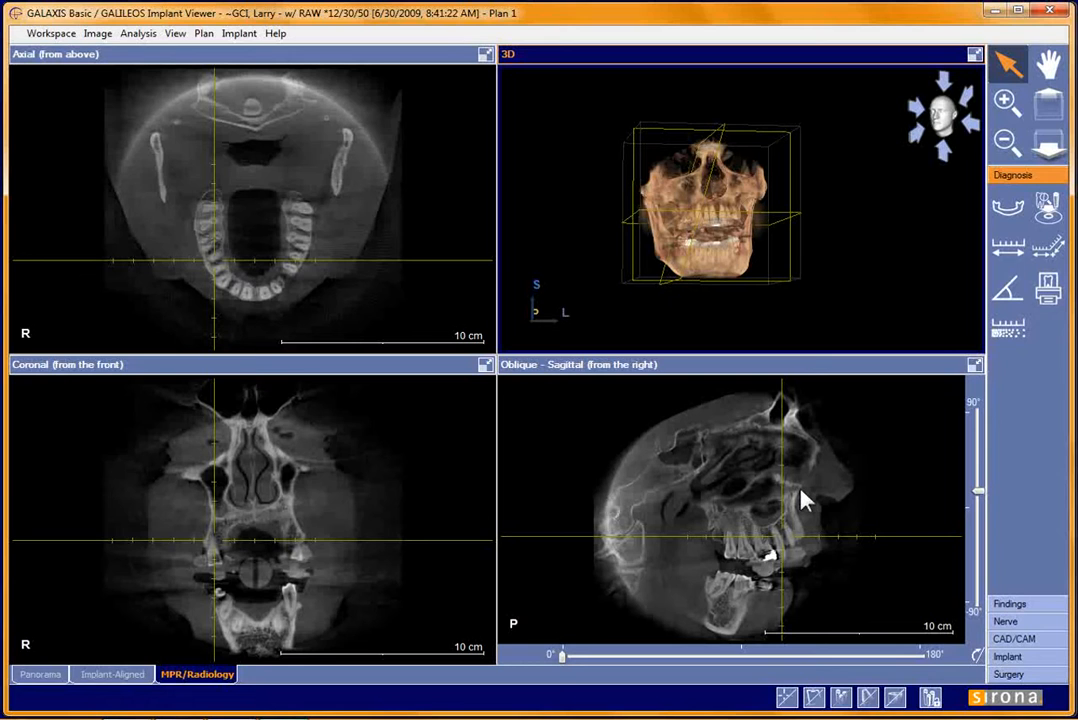
{"action": "left_click", "coordinate": [978, 660]}
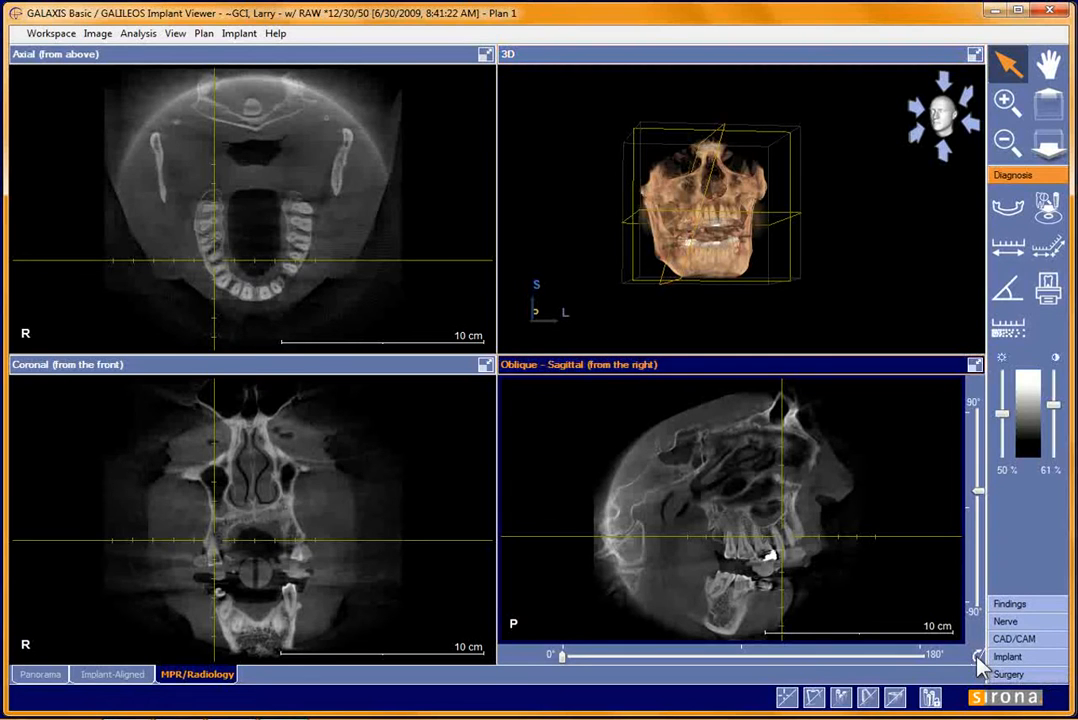
{"action": "left_click", "coordinate": [978, 657]}
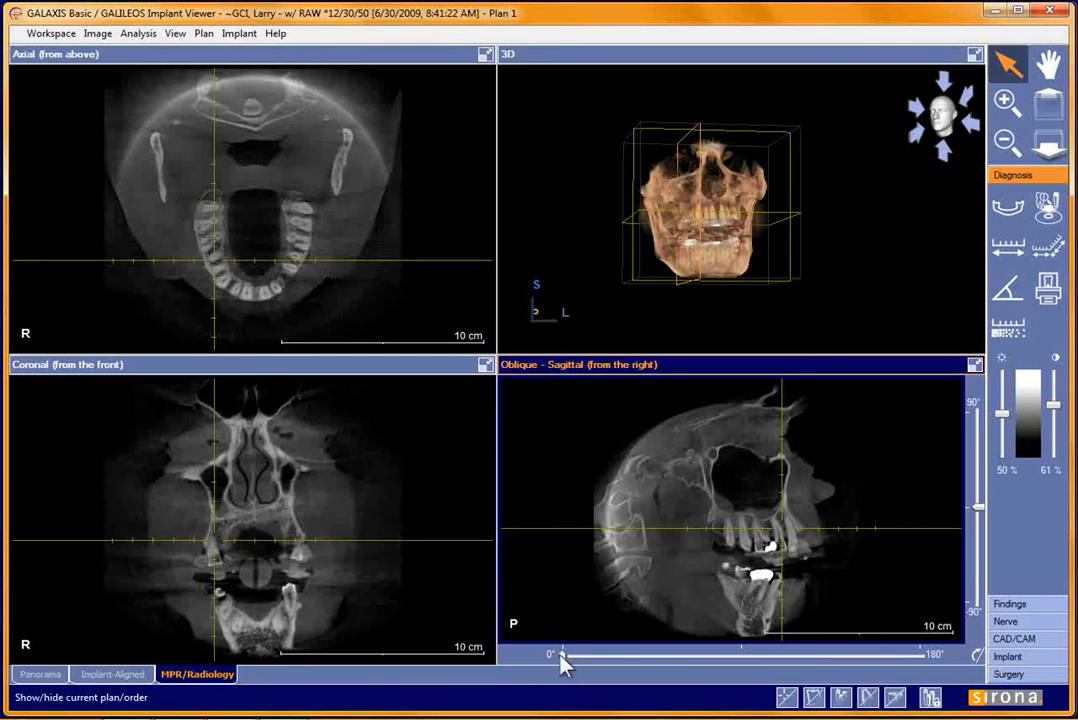
- Rotate the oblique-sagittal slice by about 20° around the vertical axis, check its plane on the 3D skull from above, and reset it
{"action": "left_click_drag", "start_coordinate": [561, 656], "coordinate": [601, 657]}
{"action": "left_click_drag", "start_coordinate": [729, 245], "coordinate": [765, 221]}
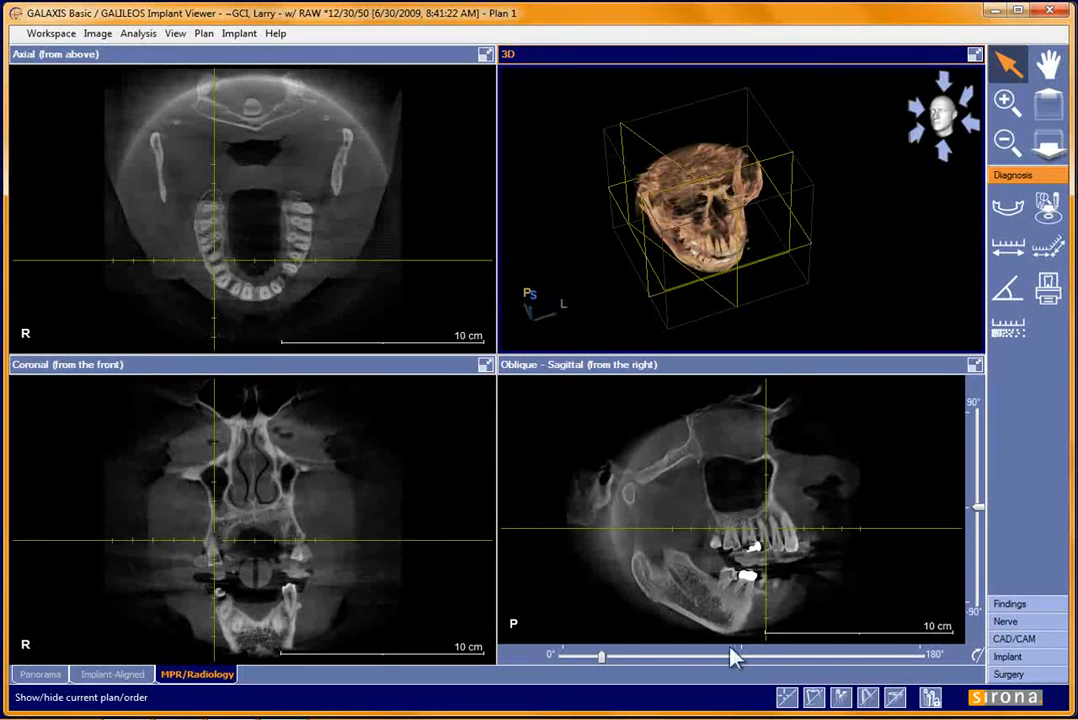
{"action": "left_click", "coordinate": [977, 656]}
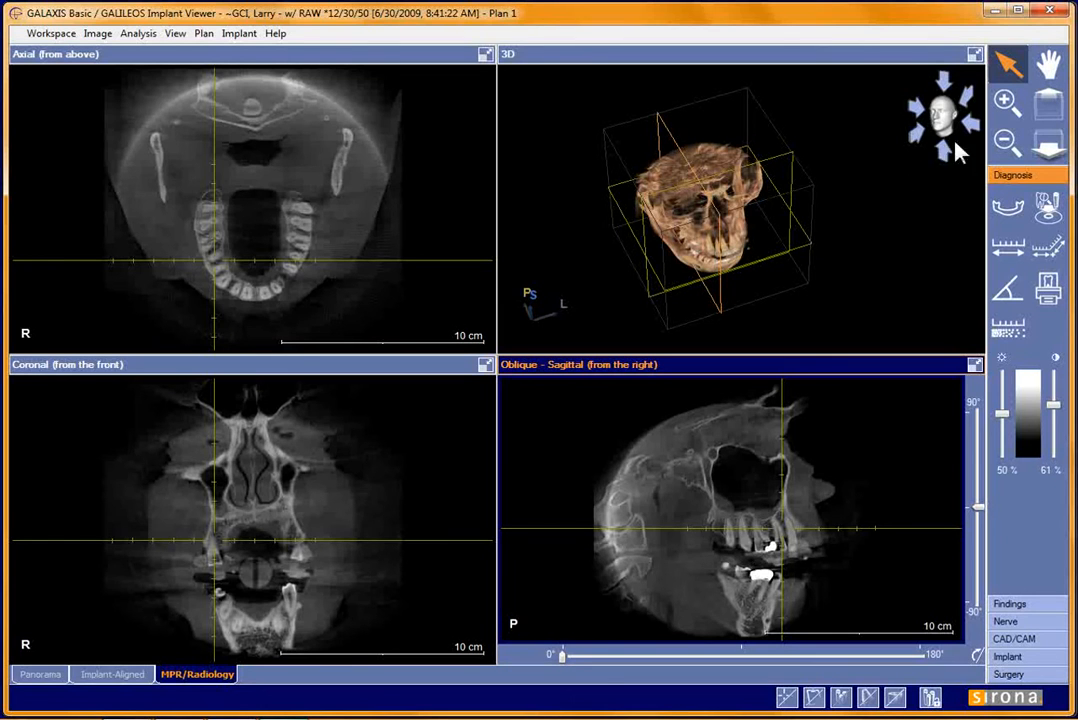
- Show the 3D skull in the preset views from the front, below, left, above and right, and return to the front view
{"action": "left_click", "coordinate": [917, 138]}
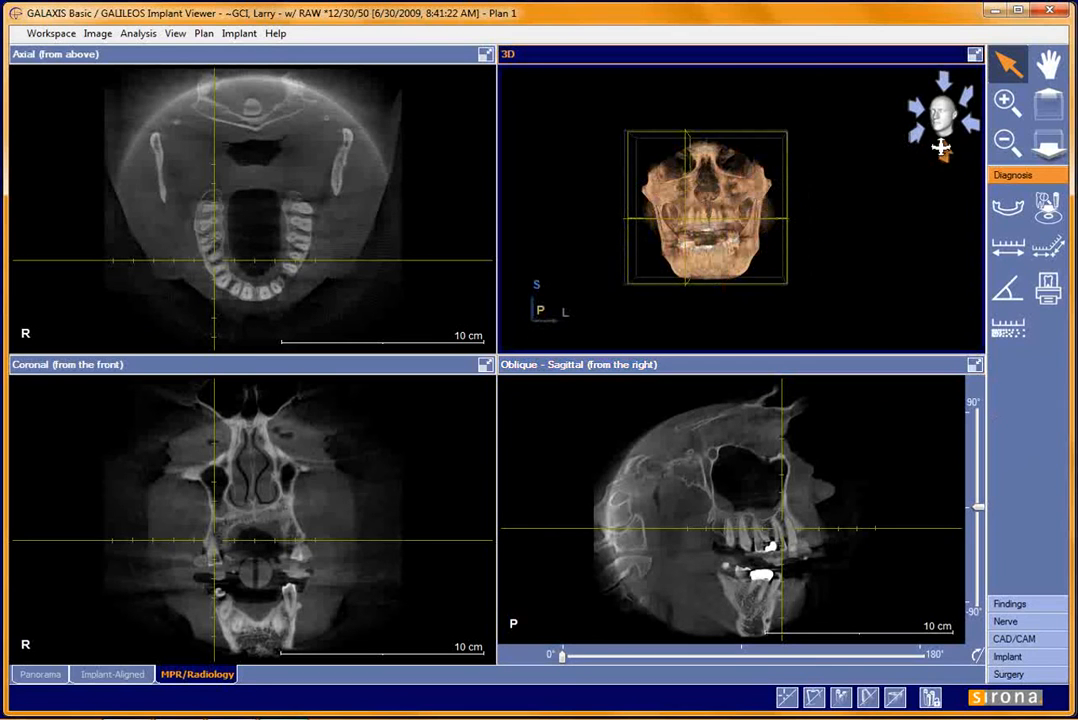
{"action": "left_click", "coordinate": [944, 152]}
{"action": "left_click", "coordinate": [967, 122]}
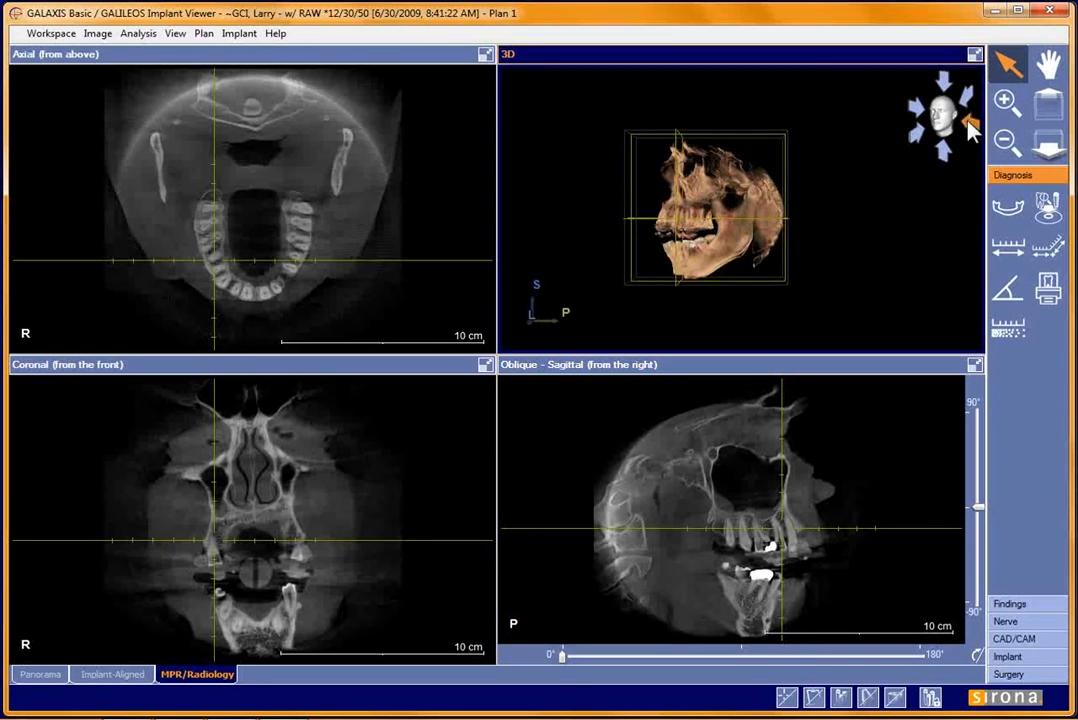
{"action": "left_click", "coordinate": [963, 95]}
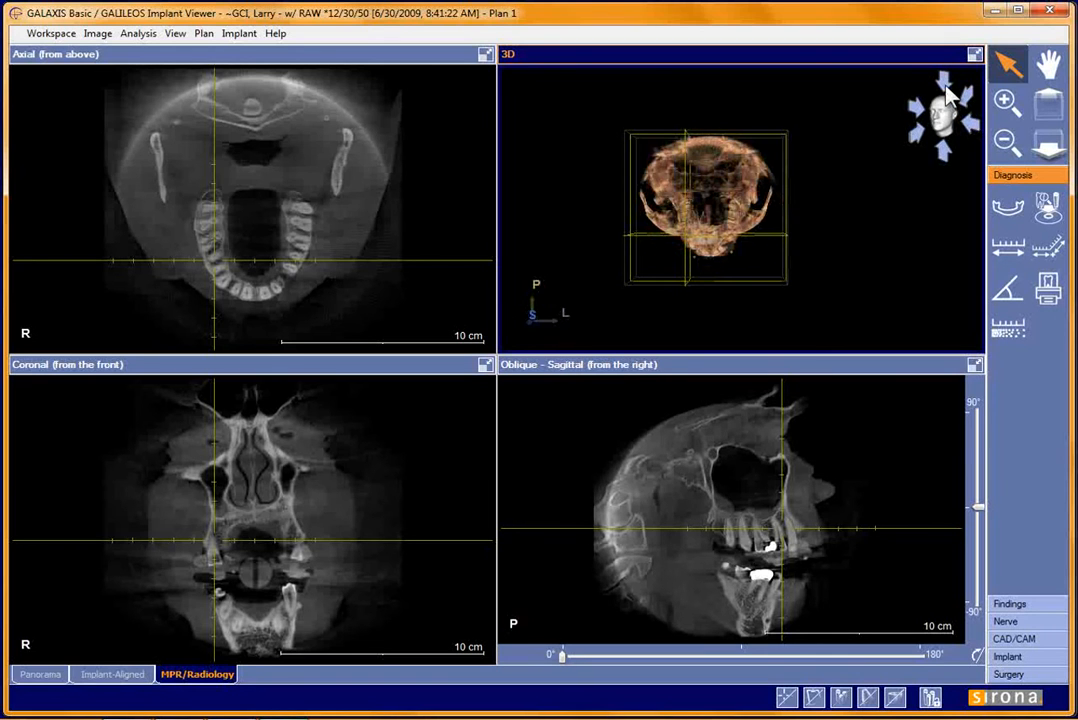
{"action": "left_click", "coordinate": [914, 106]}
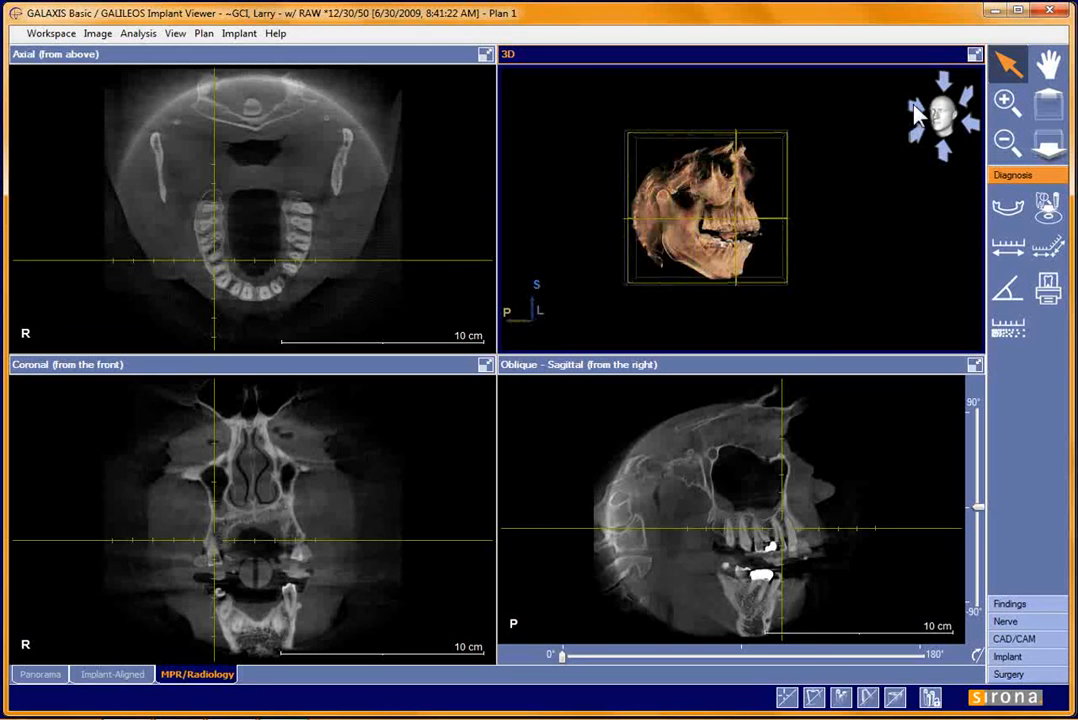
{"action": "left_click", "coordinate": [916, 139]}
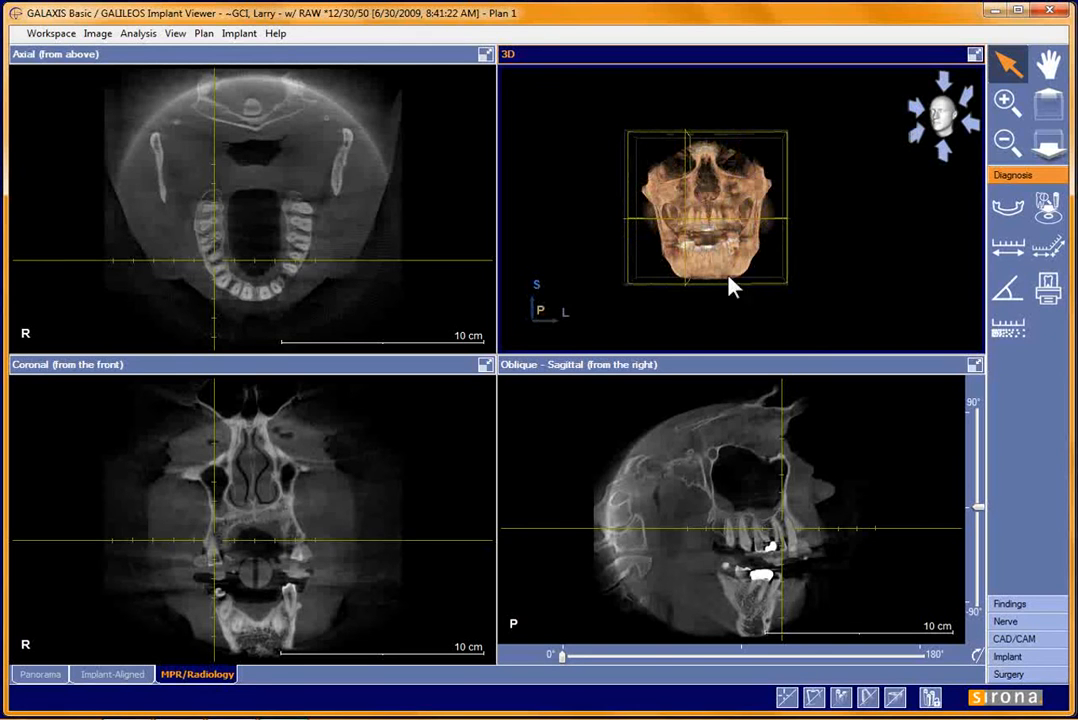
- Rotate the 3D skull freely to an angled view of its right side, and hide and redisplay the crosshairs in the slices
{"action": "mouse_move", "coordinate": [536, 313]}
{"action": "left_mouse_down"}
{"action": "mouse_move", "coordinate": [556, 323]}
{"action": "mouse_move", "coordinate": [594, 313]}
{"action": "mouse_move", "coordinate": [594, 267]}
{"action": "mouse_move", "coordinate": [568, 241]}
{"action": "mouse_move", "coordinate": [525, 238]}
{"action": "mouse_move", "coordinate": [496, 260]}
{"action": "mouse_move", "coordinate": [509, 311]}
{"action": "mouse_move", "coordinate": [604, 327]}
{"action": "mouse_move", "coordinate": [618, 287]}
{"action": "mouse_move", "coordinate": [621, 320]}
{"action": "mouse_move", "coordinate": [681, 323]}
{"action": "mouse_move", "coordinate": [573, 327]}
{"action": "mouse_move", "coordinate": [528, 305]}
{"action": "left_mouse_up"}
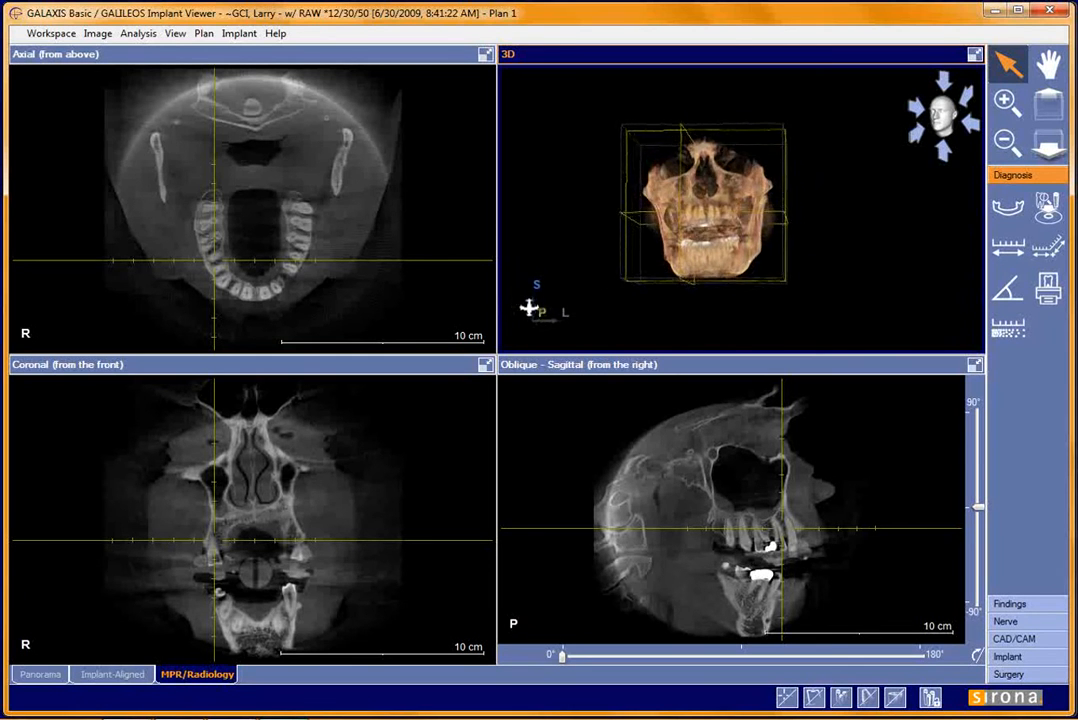
{"action": "left_click_drag", "start_coordinate": [698, 241], "coordinate": [815, 252]}
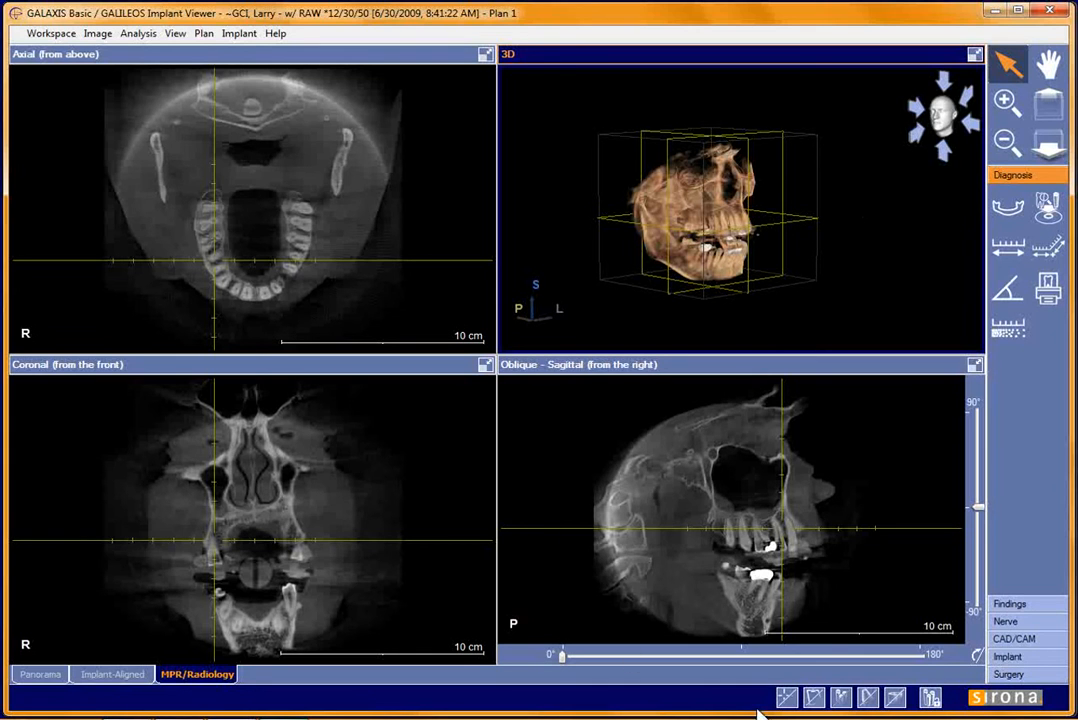
{"action": "left_click", "coordinate": [787, 698]}
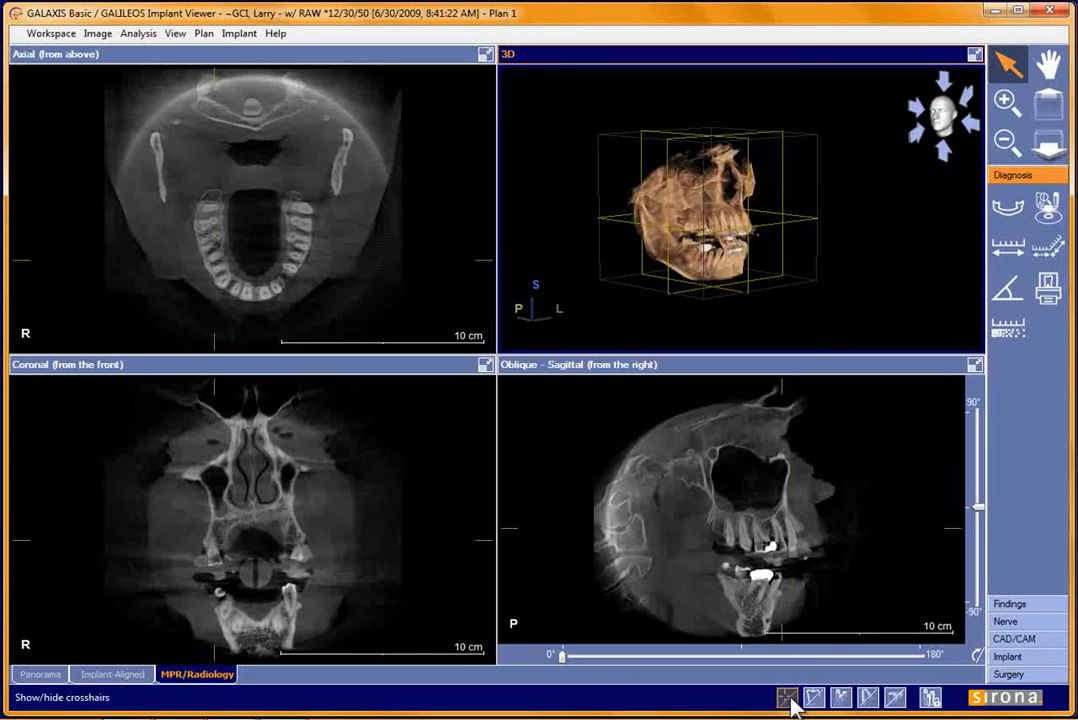
{"action": "left_click", "coordinate": [789, 700]}
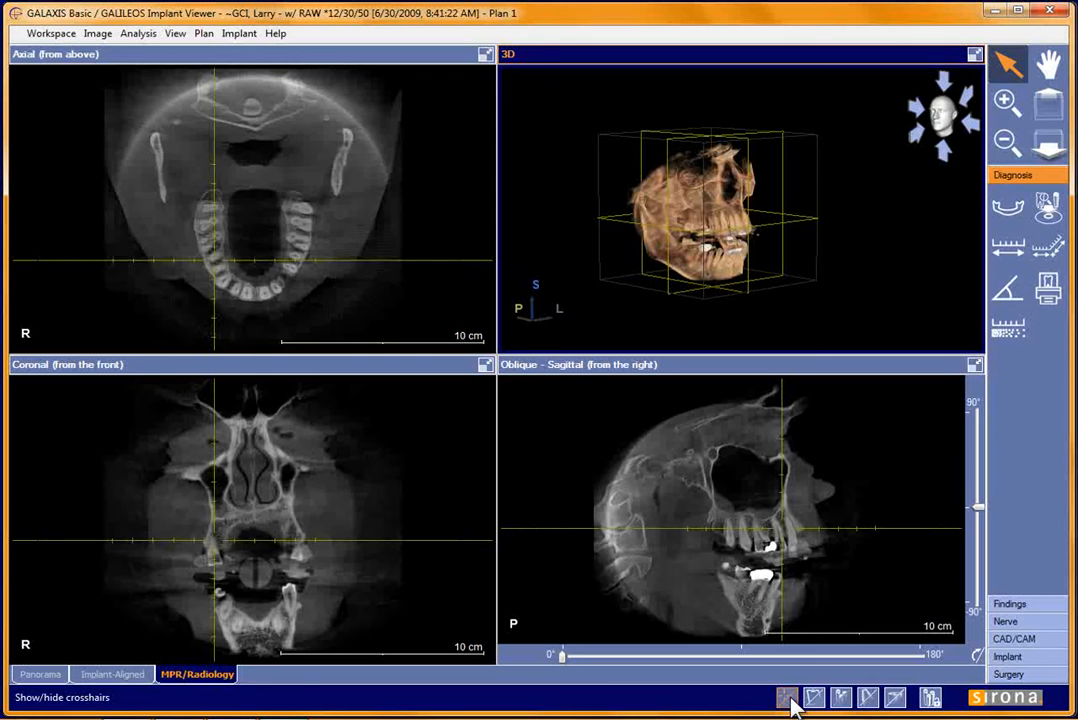